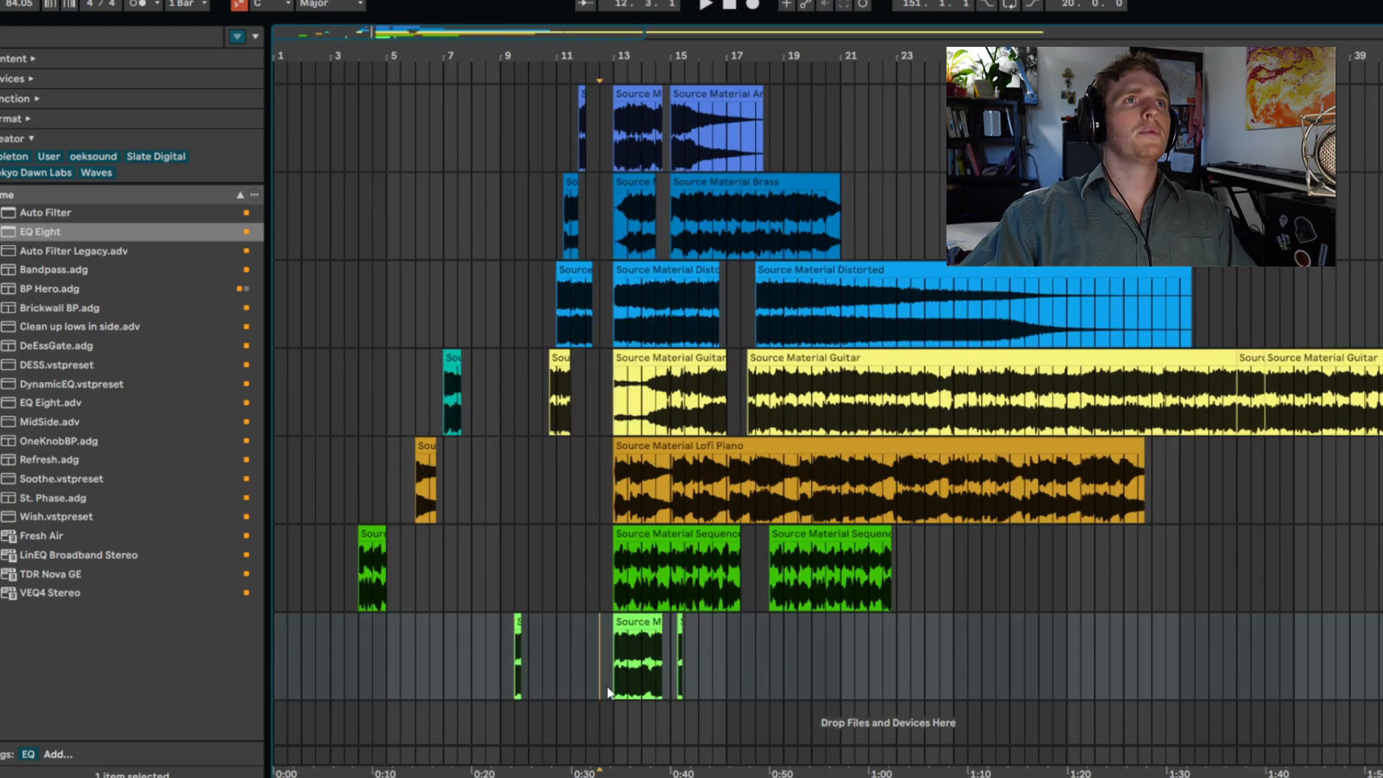
- Add a Saturator between EQ Eight and Auto Filter Legacy on the Source Material Synth track
key("minus")
key("minus")
mouse_move(1382, 670)
left_mouse_down()
mouse_move(407, 220)
mouse_move(407, 130)
mouse_move(470, 97)
mouse_move(1060, 90)
left_mouse_up()
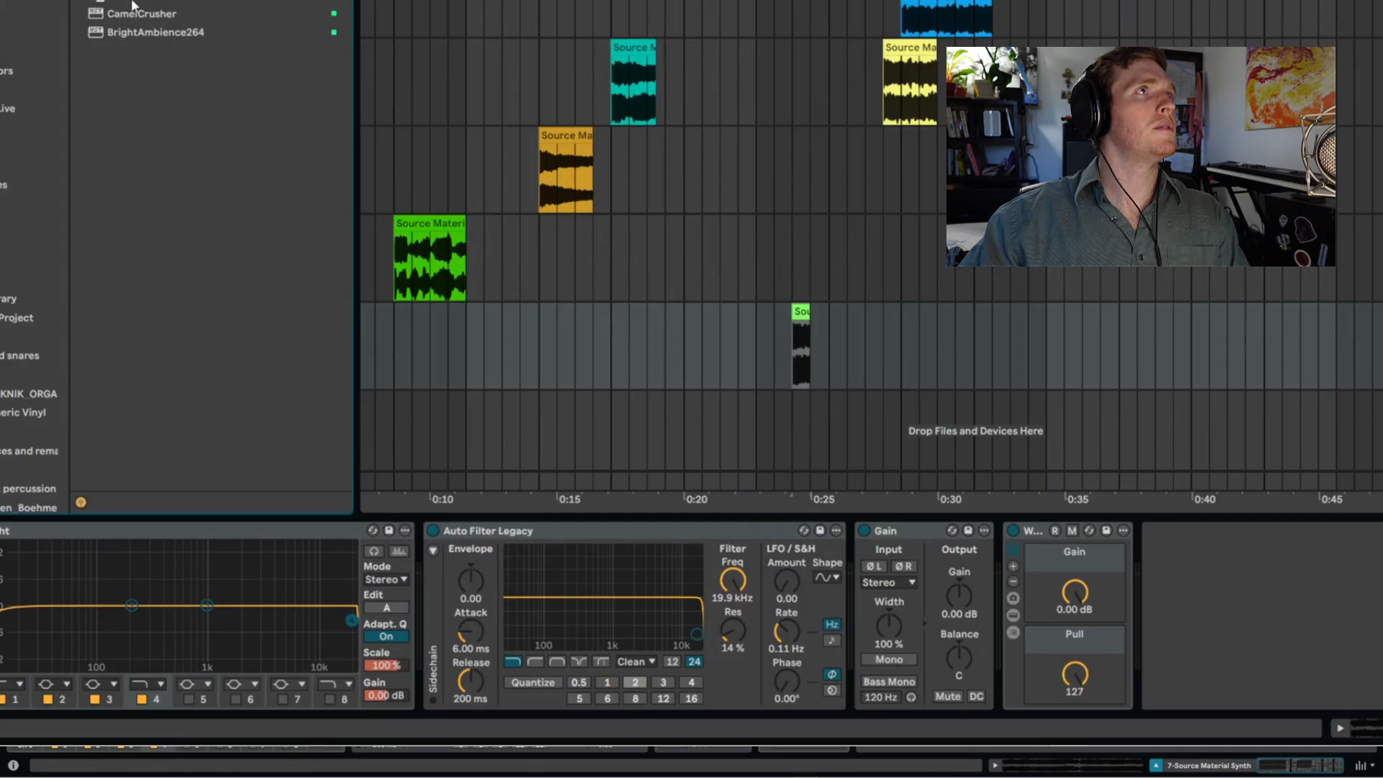
left_click_drag(130, 3, 446, 644)
left_click(556, 665)
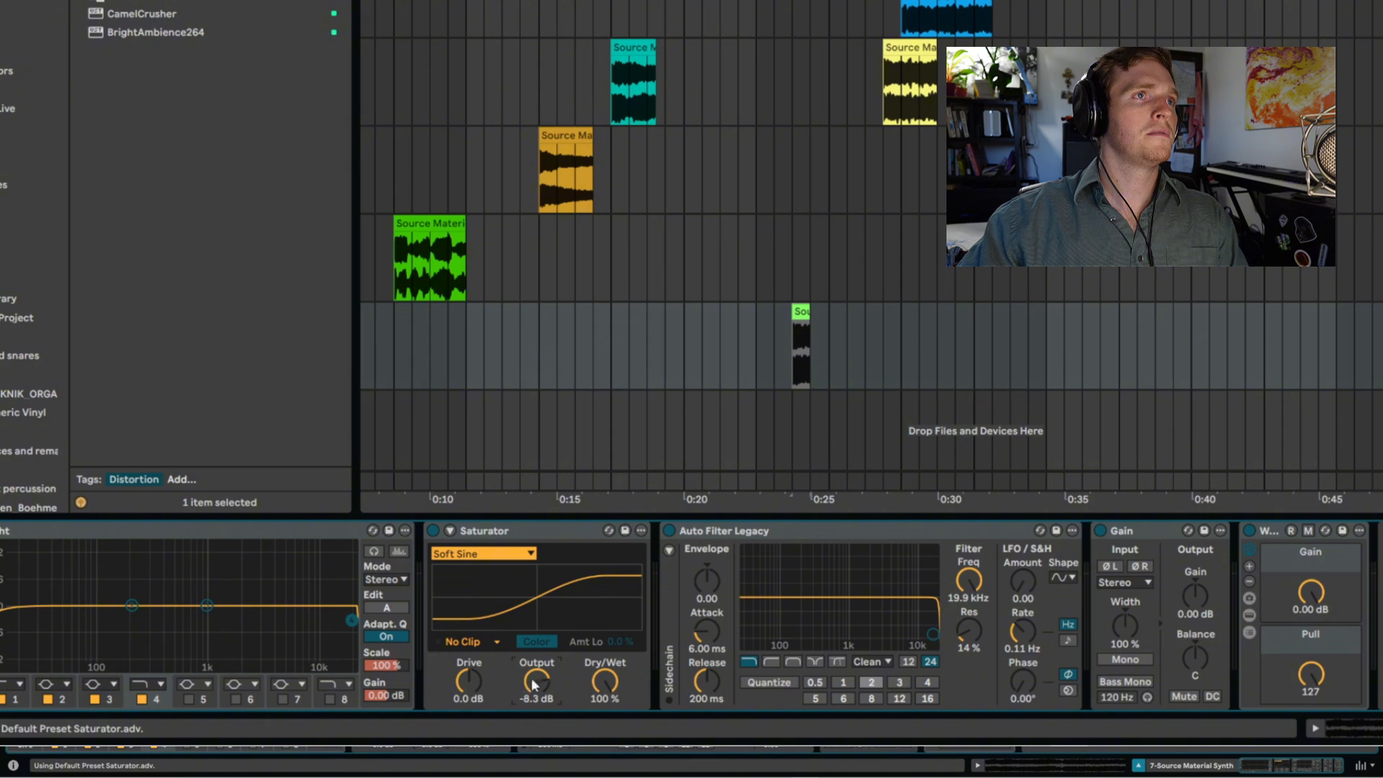
- Set the Saturator's curve to Analog Clip and raise its Drive to about 13 dB while auditioning the clip
left_click(494, 549)
left_click(484, 570)
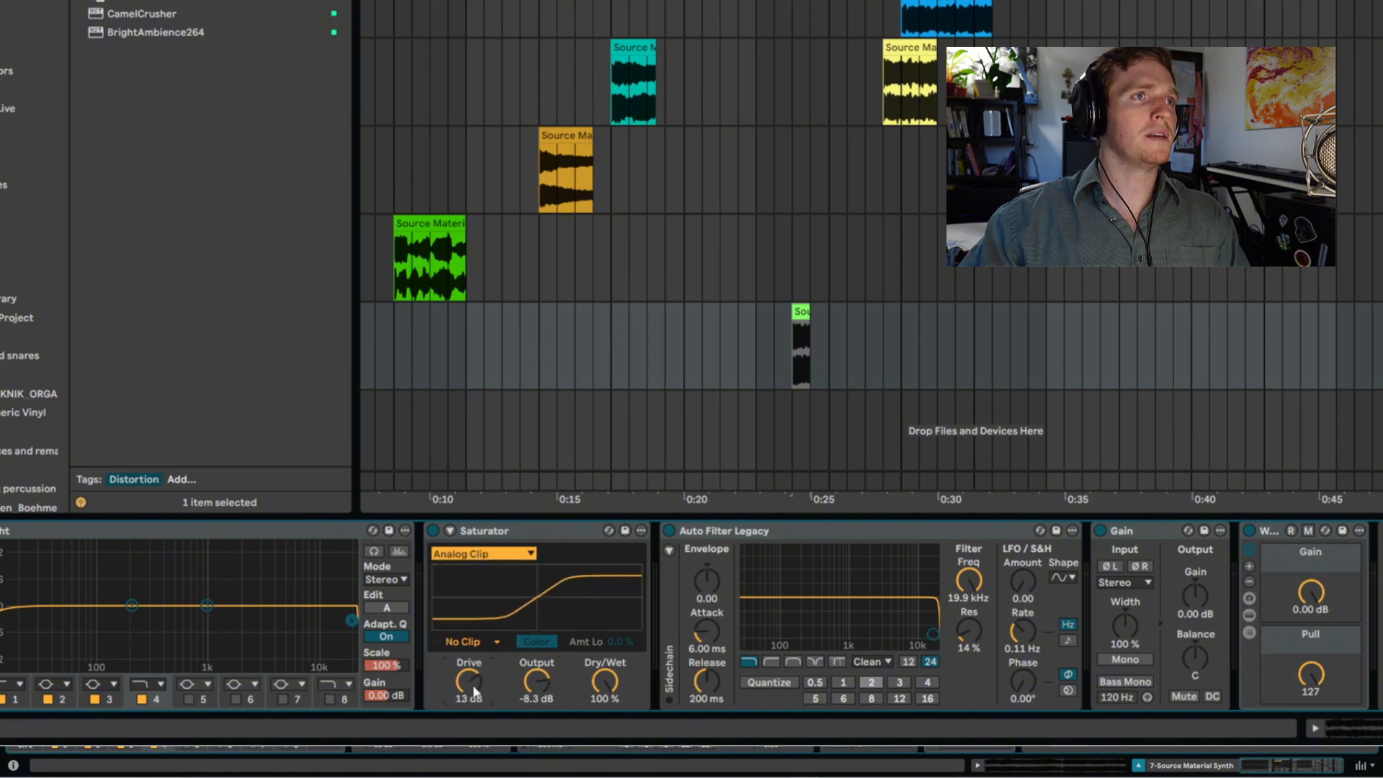
key("space")
left_click_drag(474, 692, 474, 701)
- Insert a second EQ Eight after the Saturator and use its outer bands to roll off the lows and highs
left_click_drag(312, 531, 661, 608)
left_click_drag(710, 651, 690, 661)
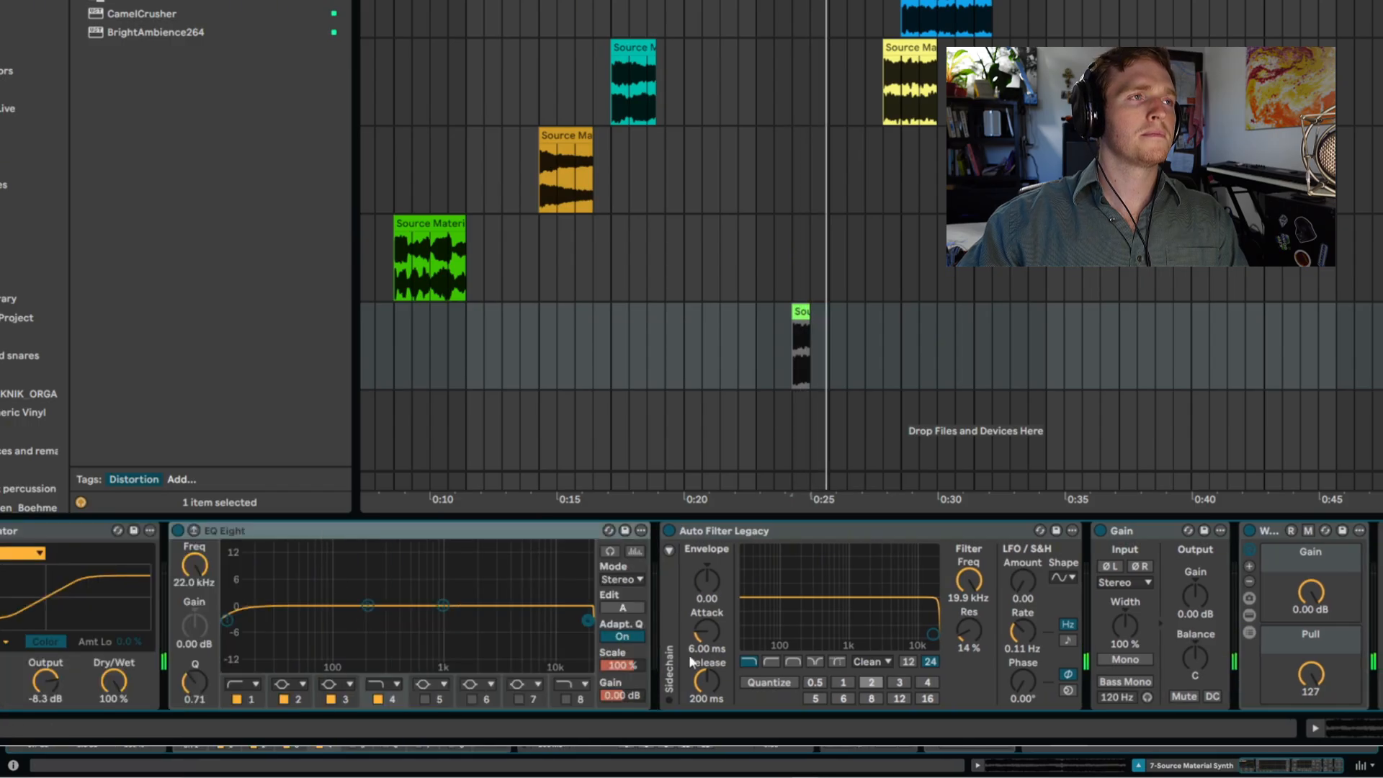
left_click(226, 620)
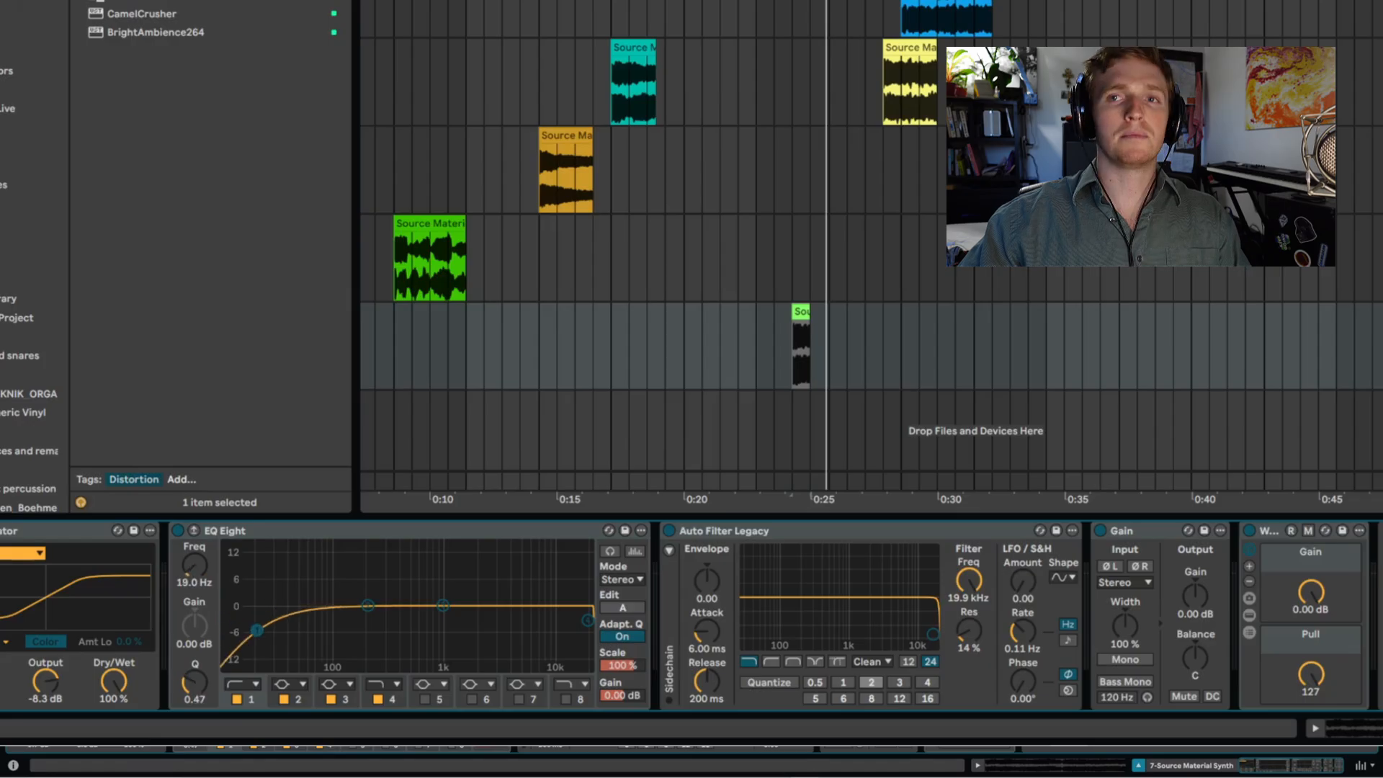
left_click_drag(256, 630, 318, 629)
key("space")
left_click_drag(588, 620, 536, 668)
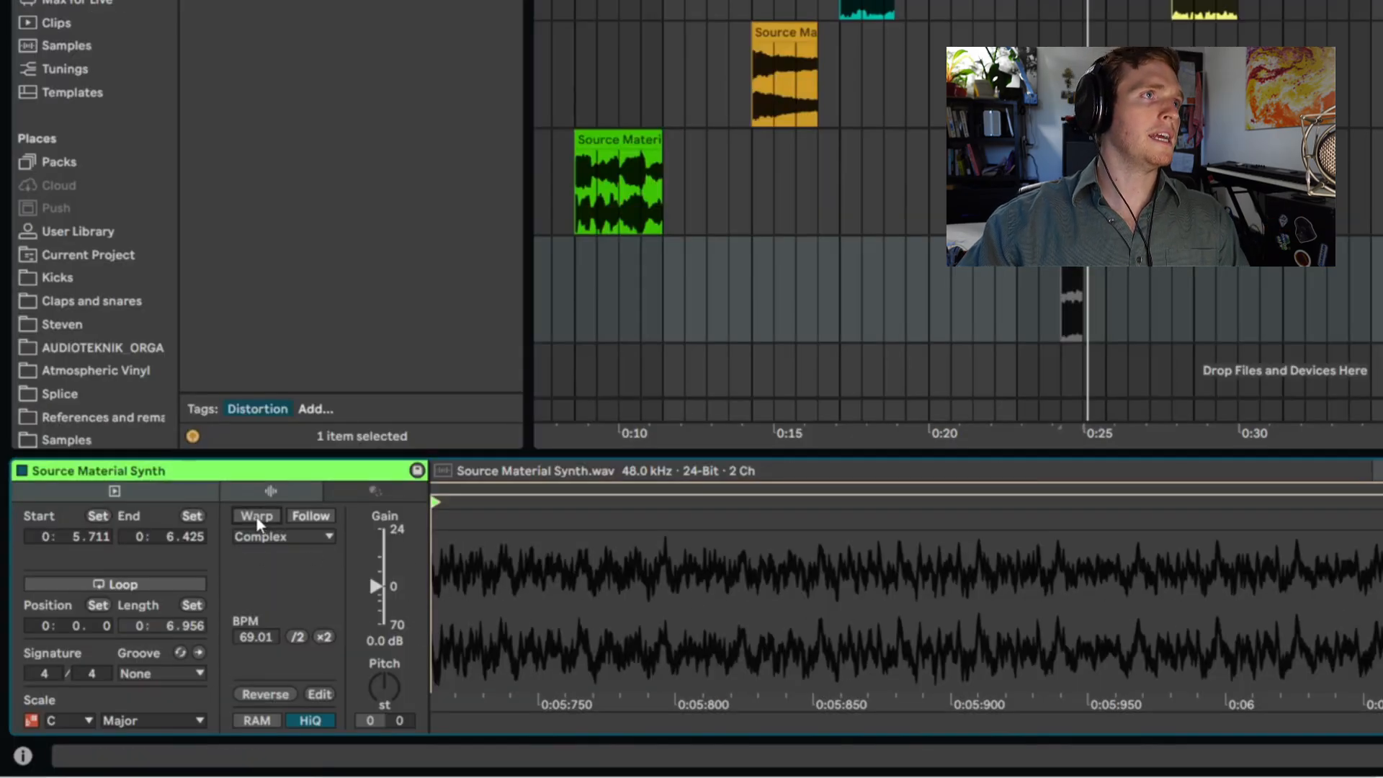
- Warp the short Source Material Synth clip in Texture mode and stretch it to about 8.5 seconds
left_click(257, 516)
left_click(265, 538)
left_click(288, 592)
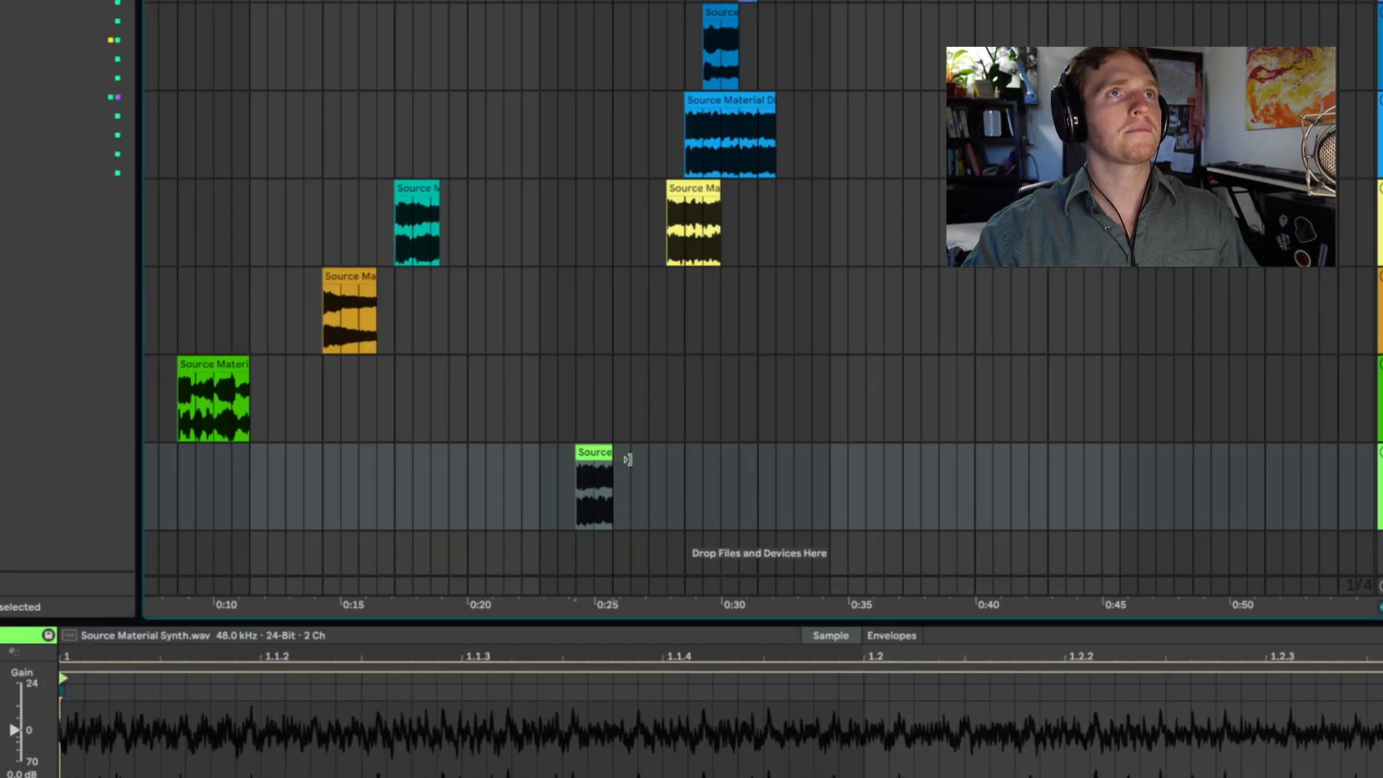
left_click_drag(626, 460, 791, 461)
key("space")
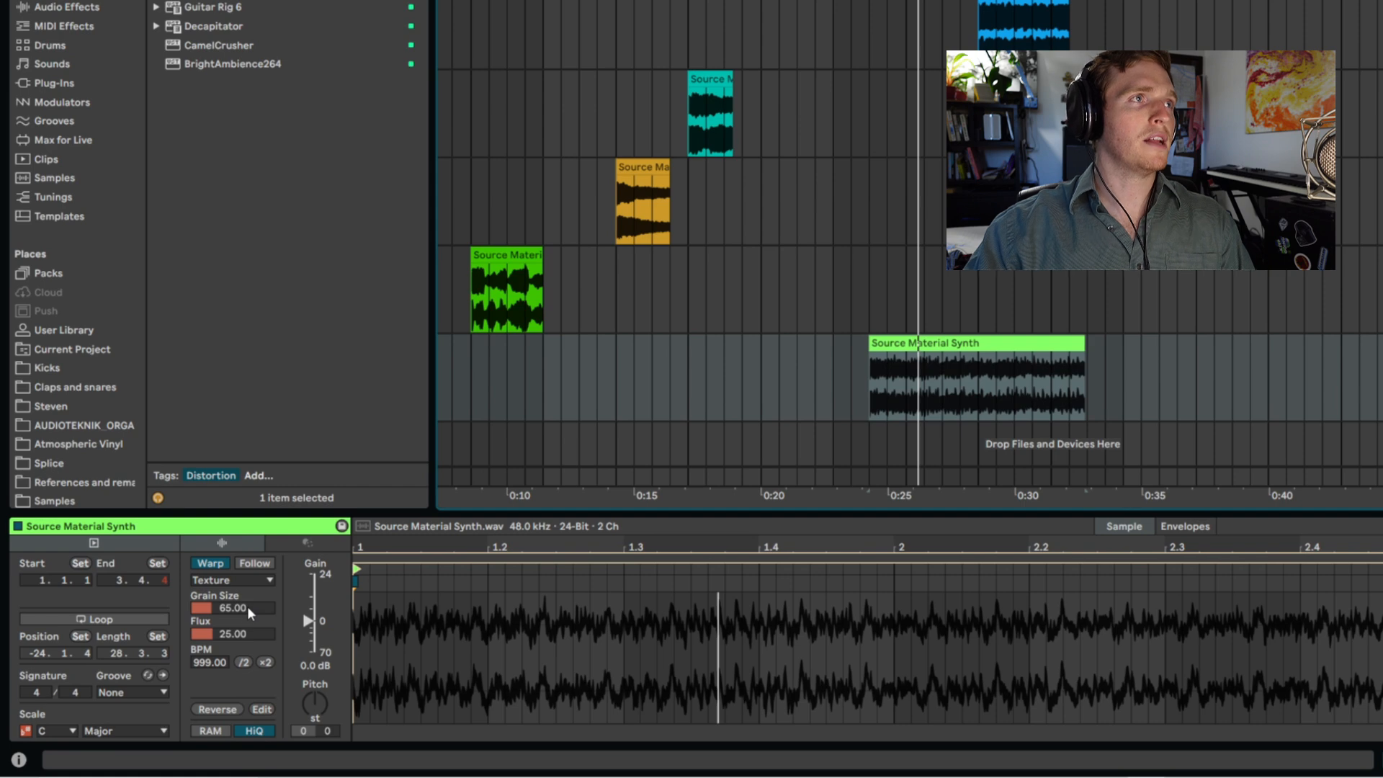
- Set the clip's Grain Size to 263 and Flux to 80.47, and bounce it to a new track
left_click_drag(238, 607, 238, 562)
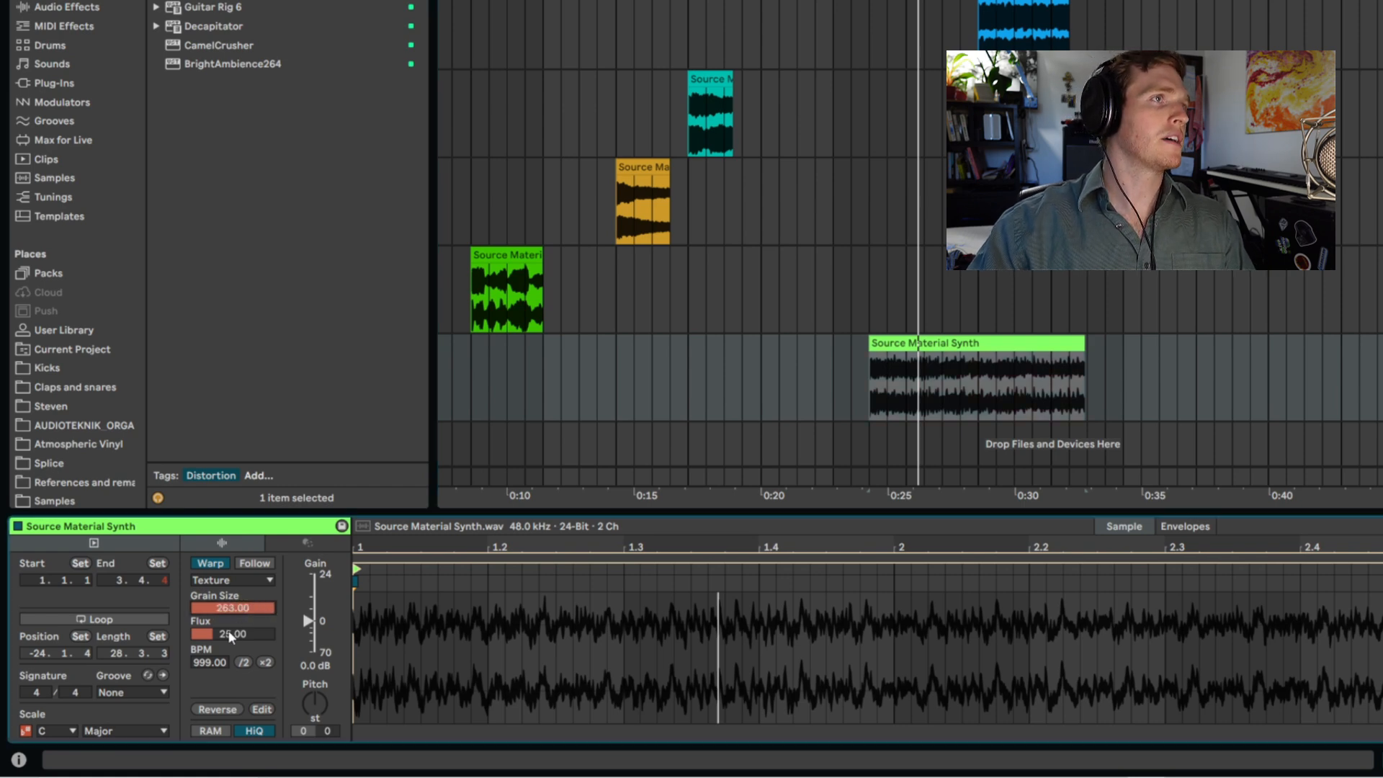
key("space")
left_click_drag(233, 634, 233, 609)
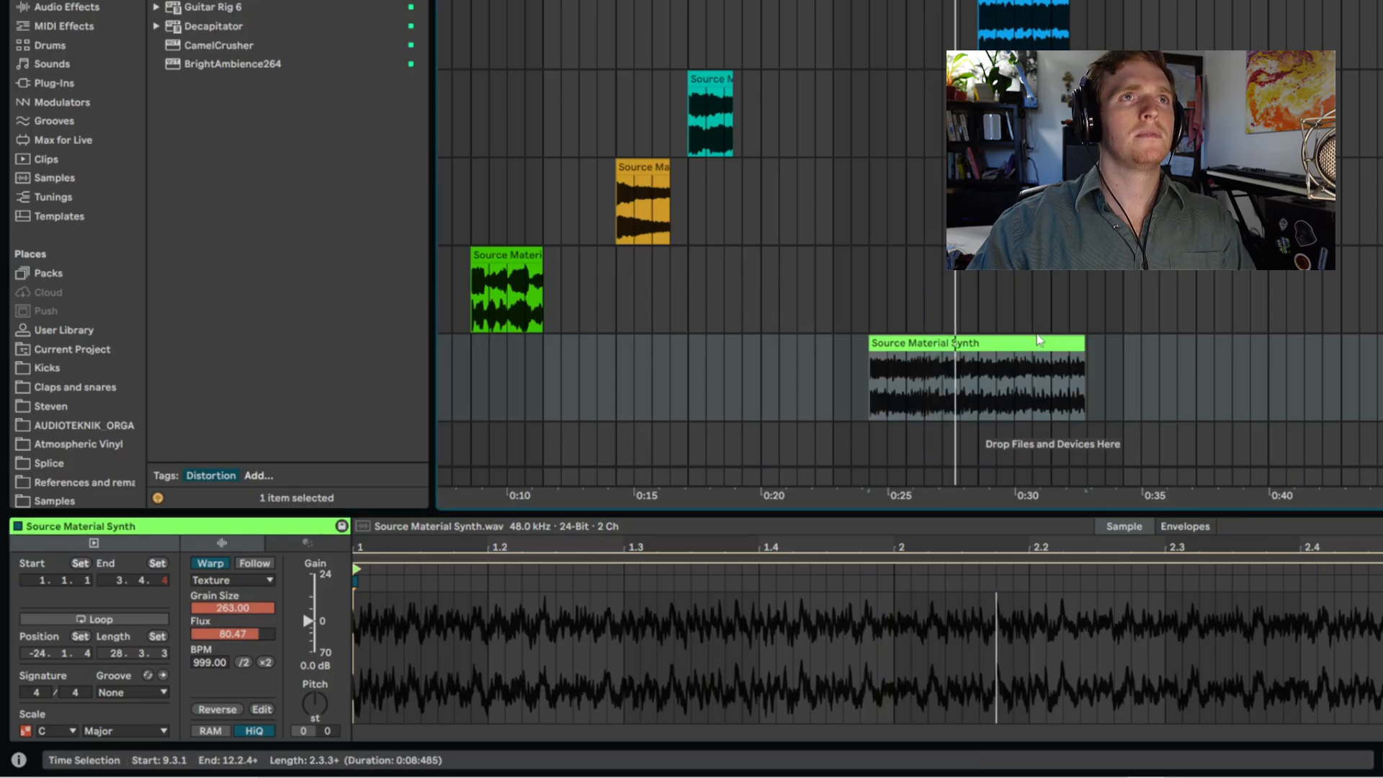
key("ctrl+b")
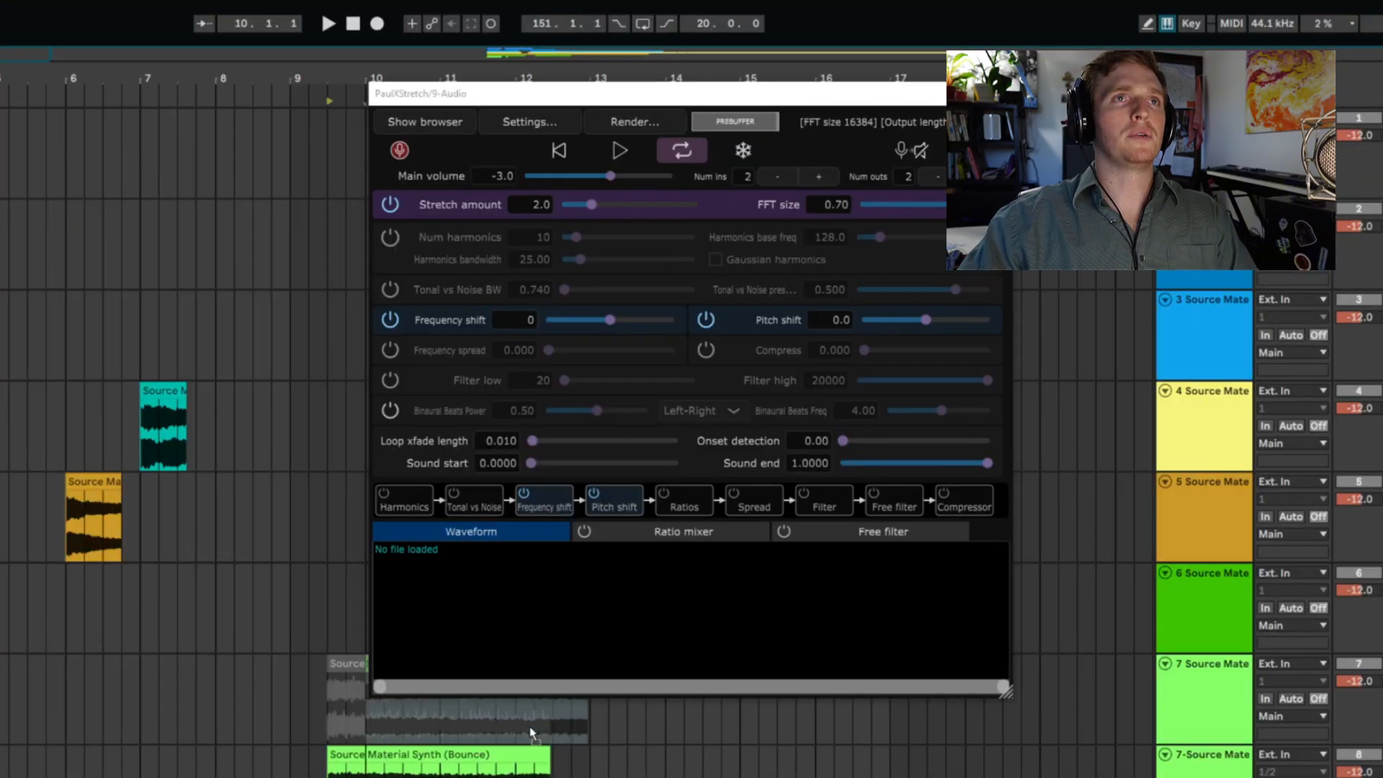
- Load the bounced synth clip into PaulXStretch and set the Stretch amount to 6.8
left_click_drag(571, 611, 561, 600)
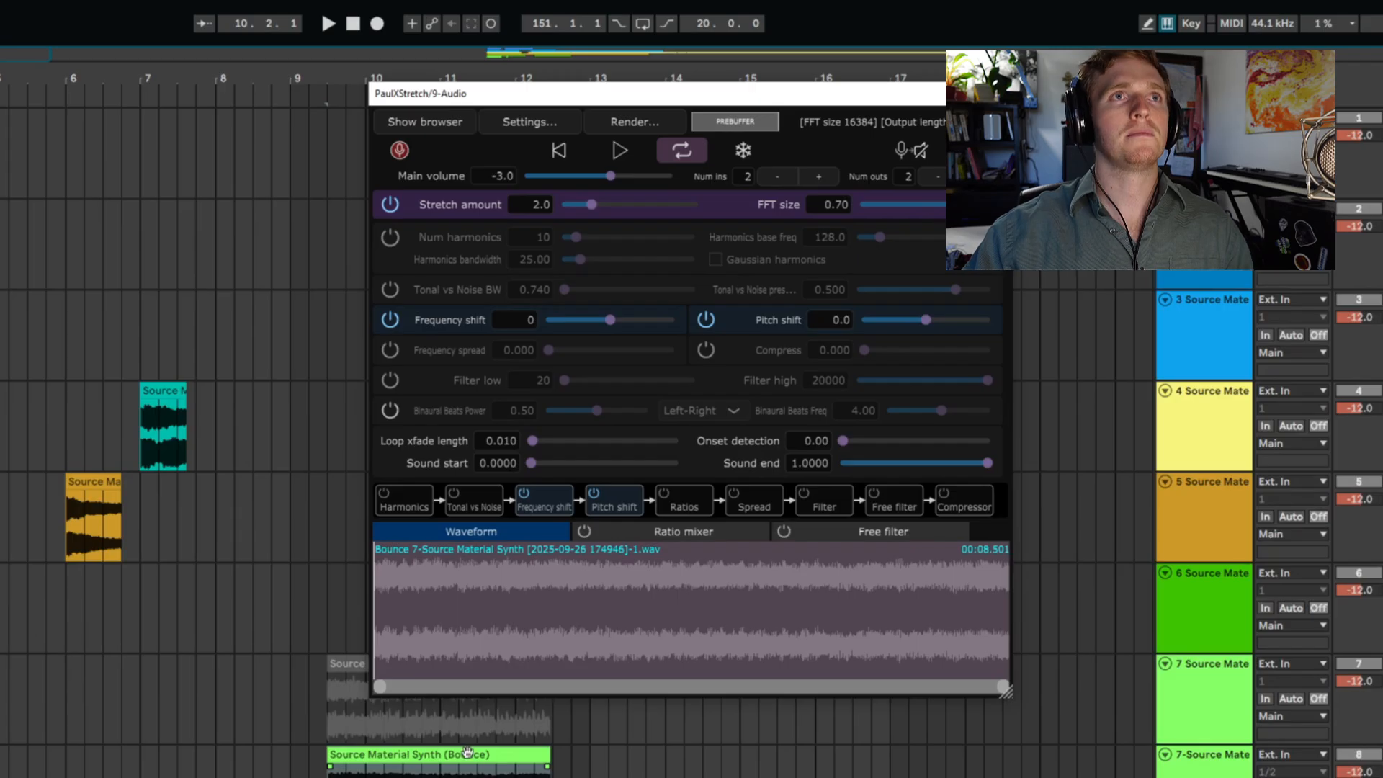
left_click_drag(595, 209, 611, 206)
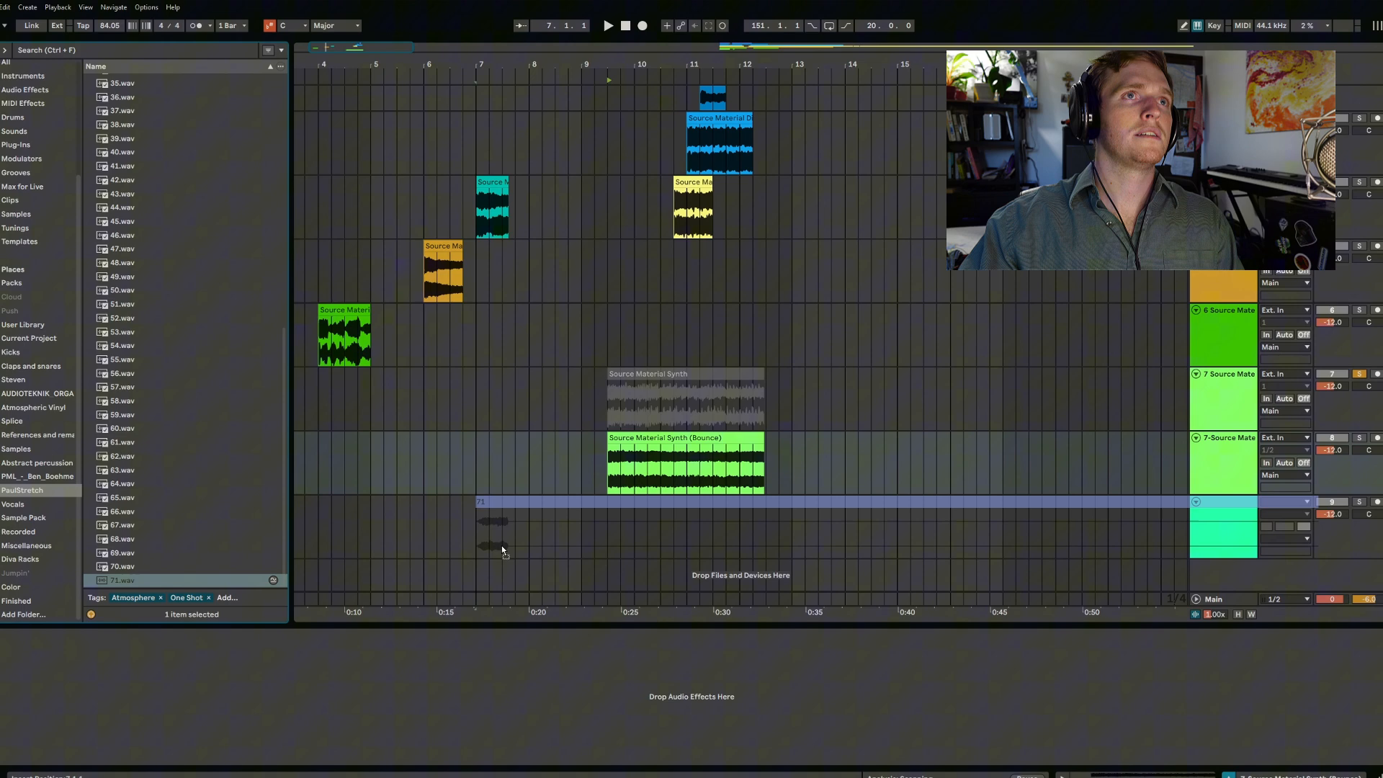
- Place the sample 71.wav on the track below the bounced synth clip and turn off its warping
left_click_drag(501, 546, 611, 526)
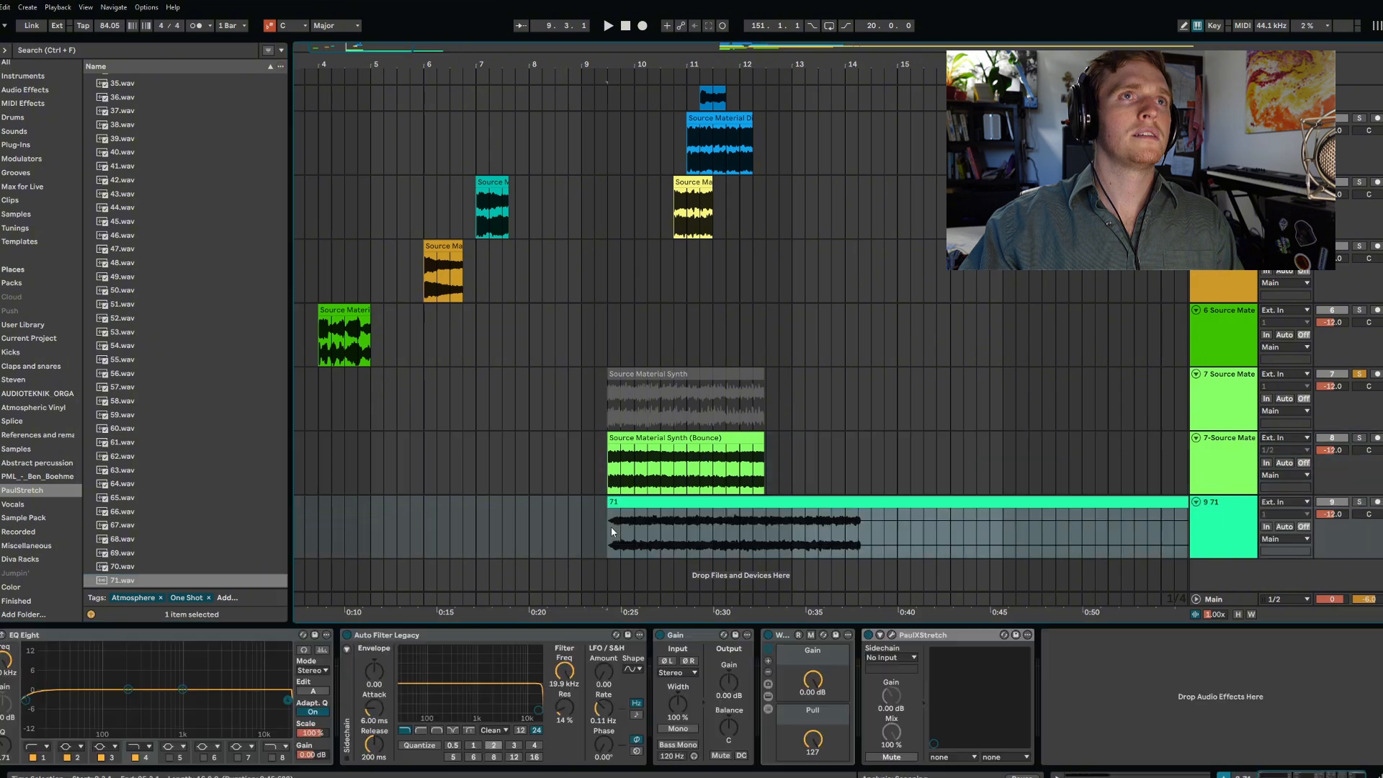
left_click(852, 547)
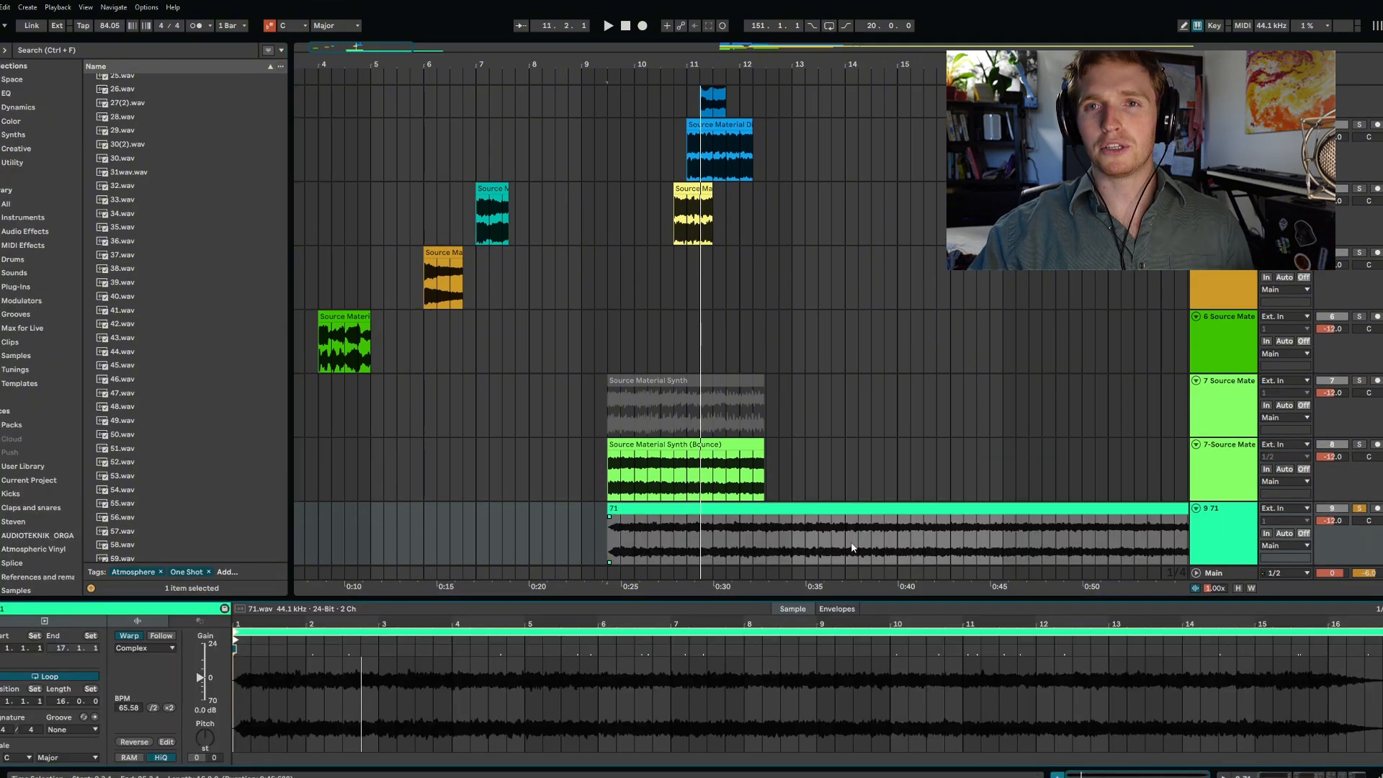
left_click(126, 637)
key("space")
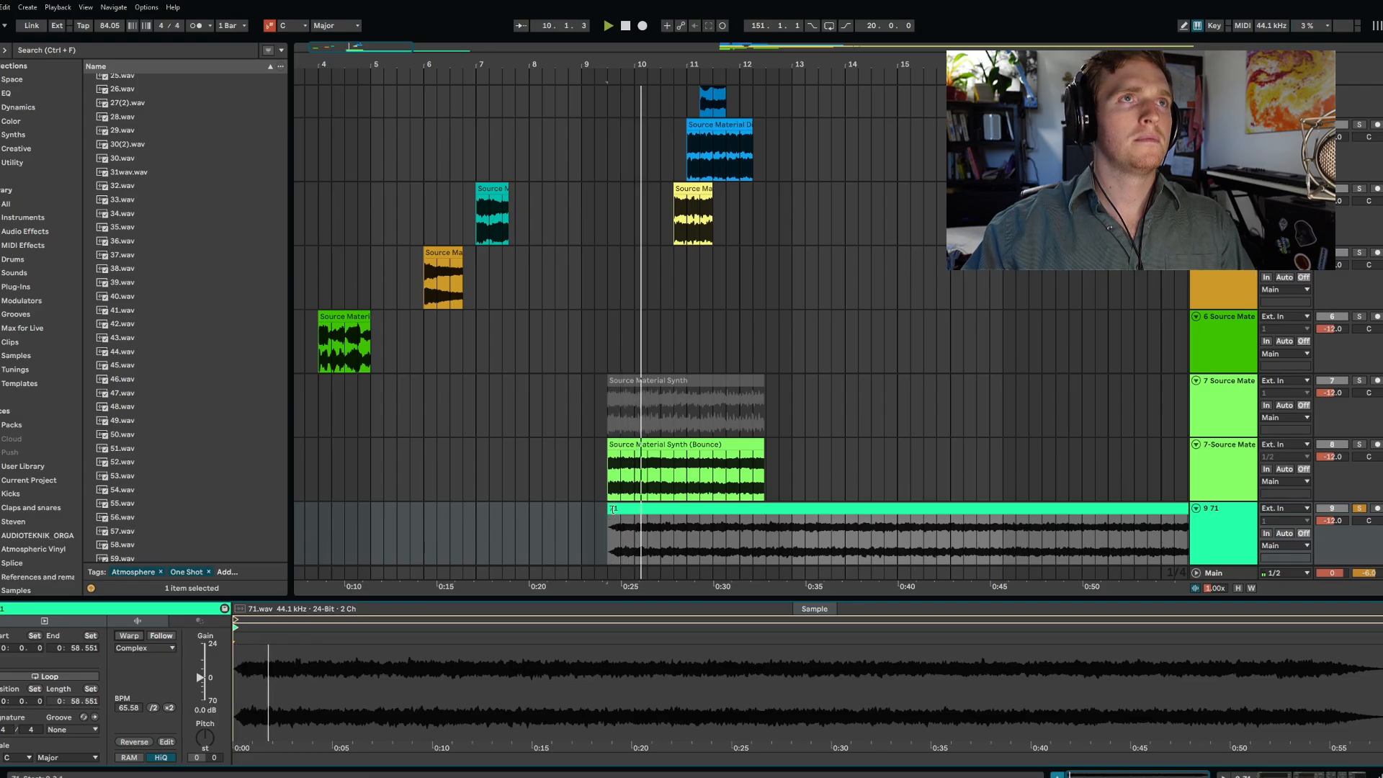
- Move the 71 clip to the start of the arrangement and collapse the two Source Material Synth tracks
left_click_drag(613, 509, 412, 520)
key("minus")
key("minus")
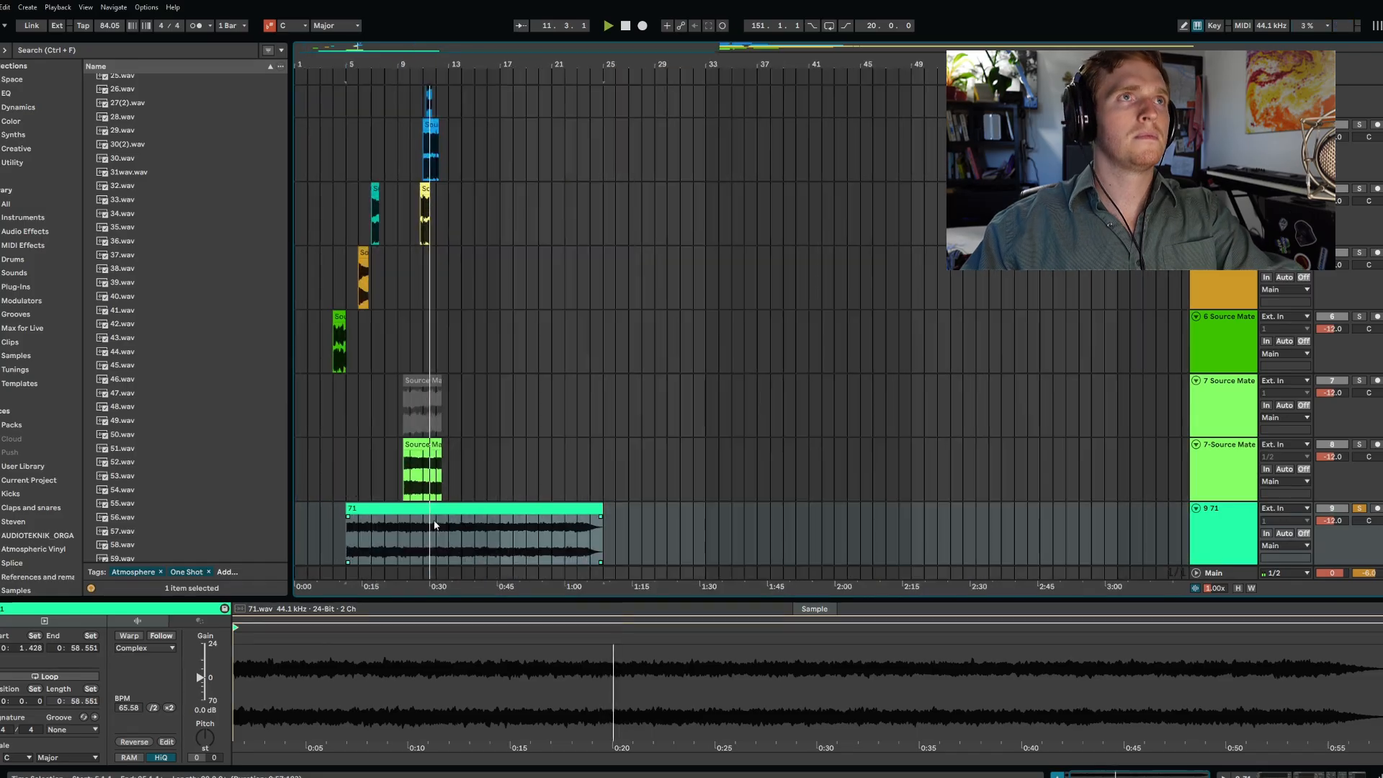
left_click(1197, 445)
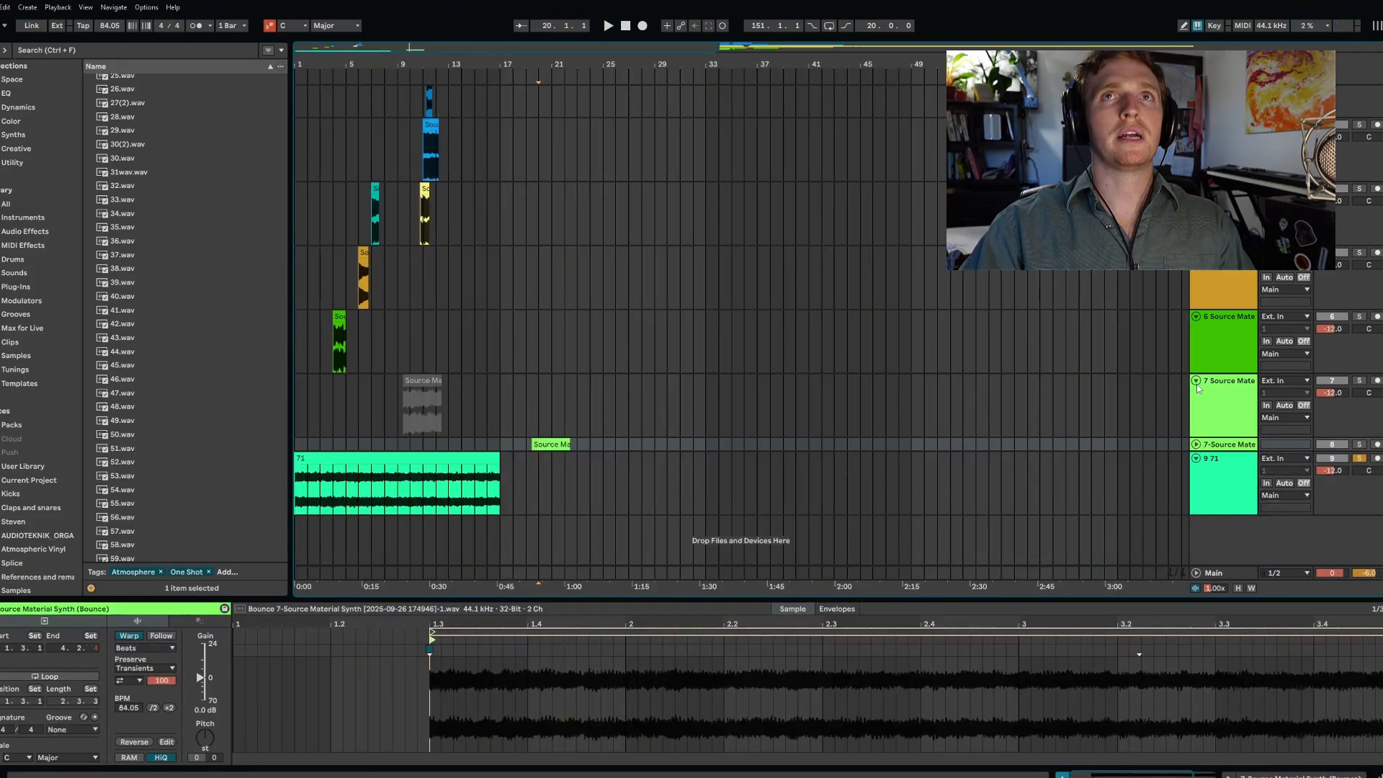
left_click(1197, 382)
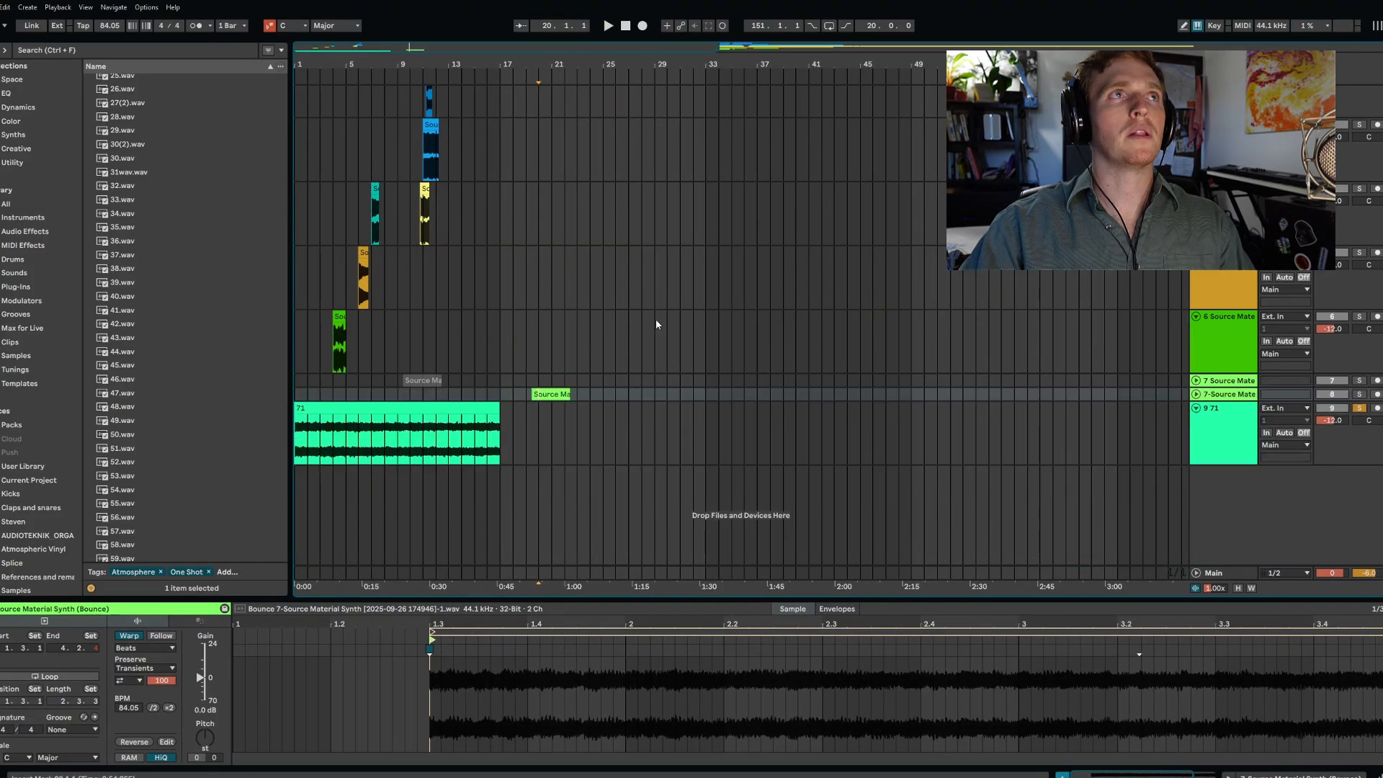
- Trim the Source Material Sequence clip to half a bar and add Echo after its track's Auto Filter Legacy
left_click(333, 345)
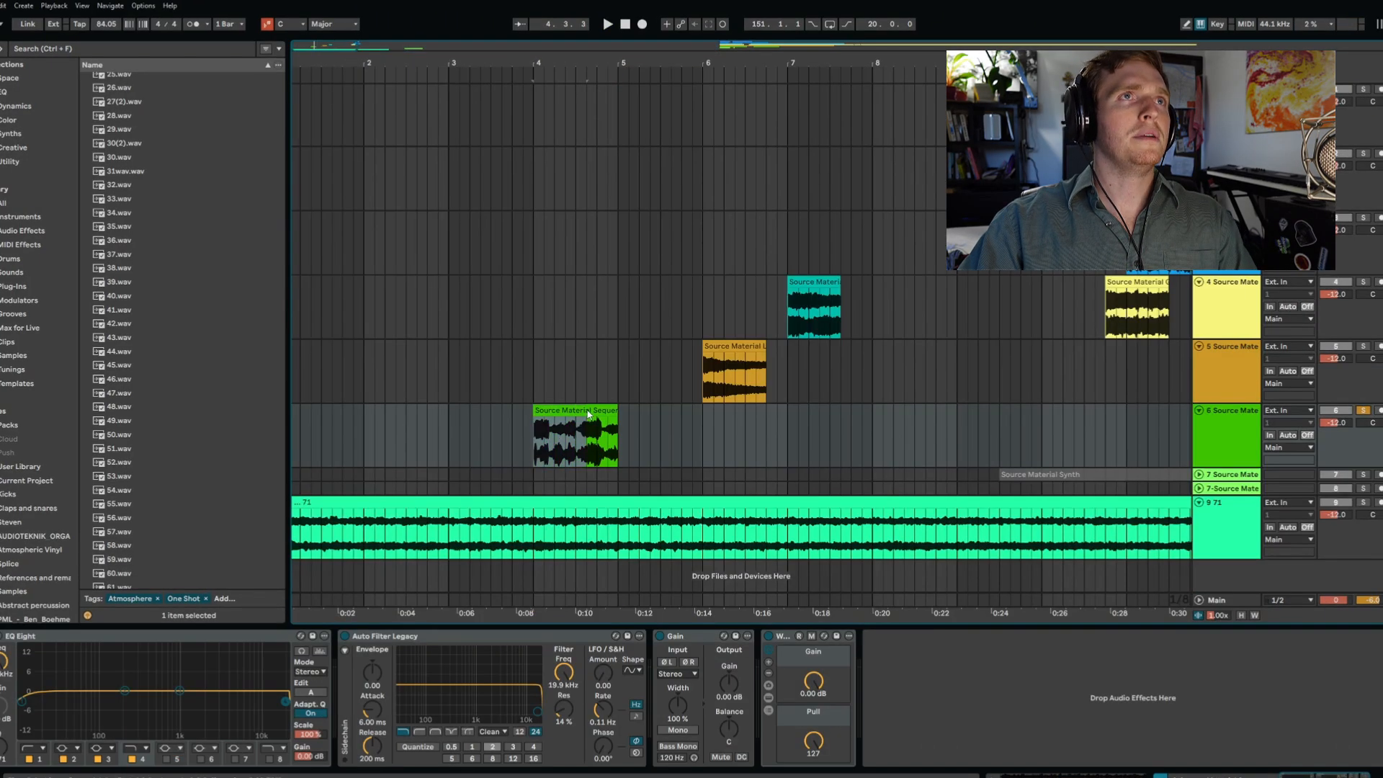
left_click_drag(566, 409, 545, 410)
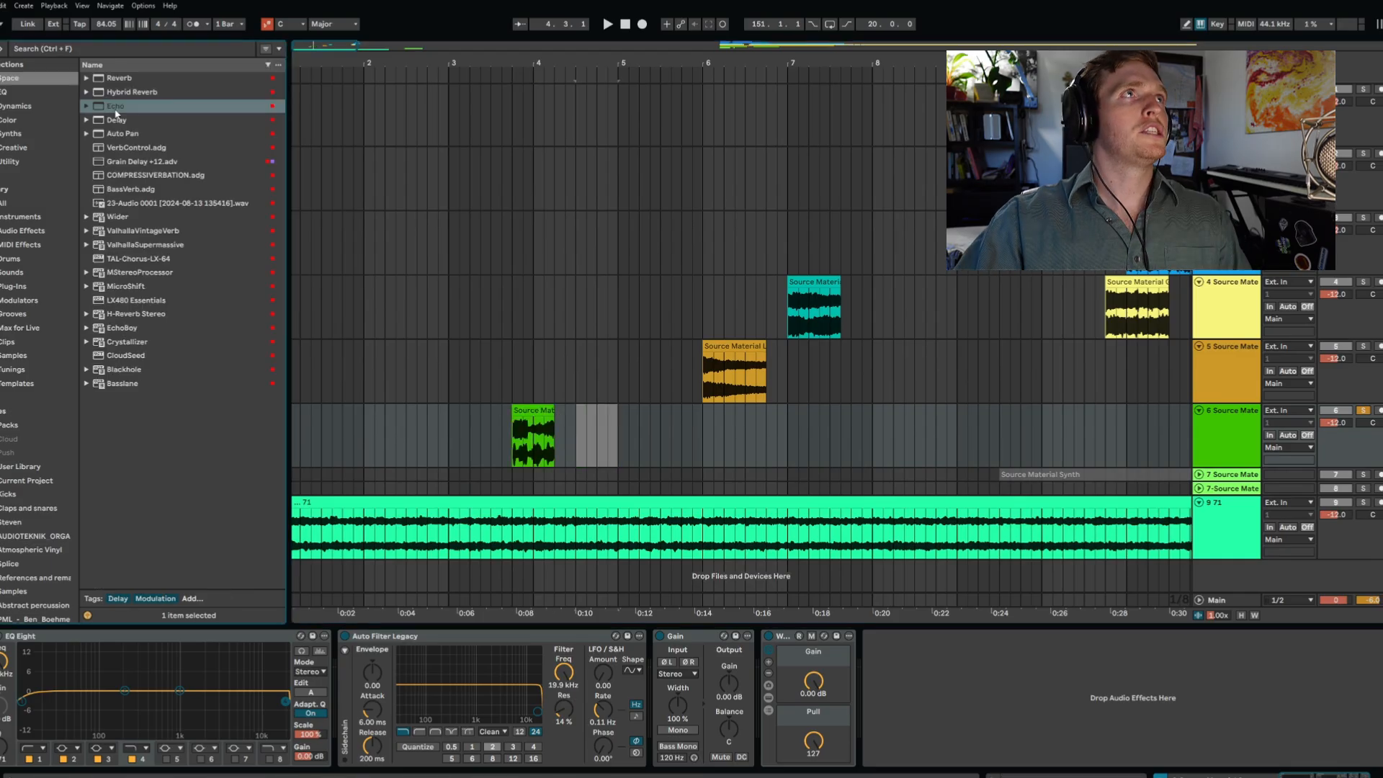
left_click_drag(496, 546, 676, 712)
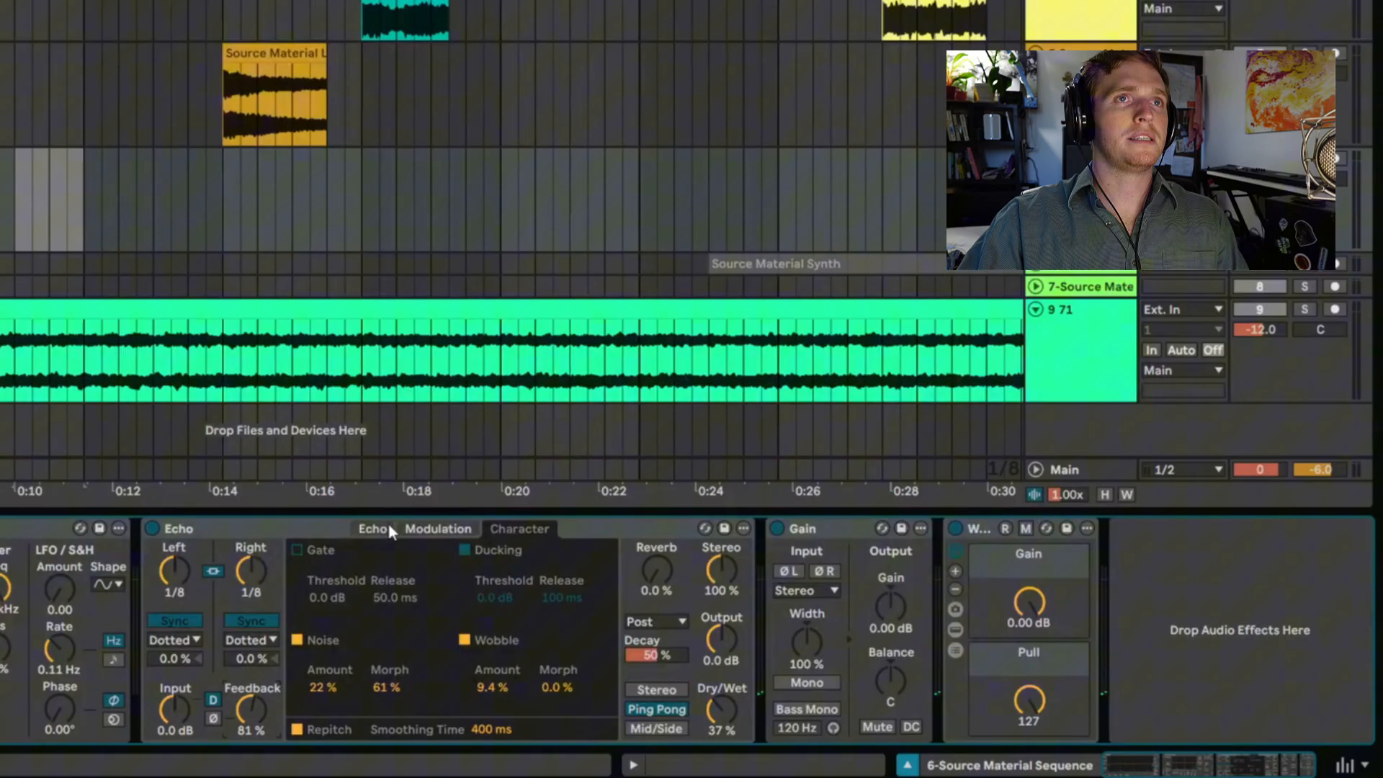
- Widen Echo's filter by setting the high-pass to 198 Hz and the low-pass to 11.6 kHz
left_click(387, 531)
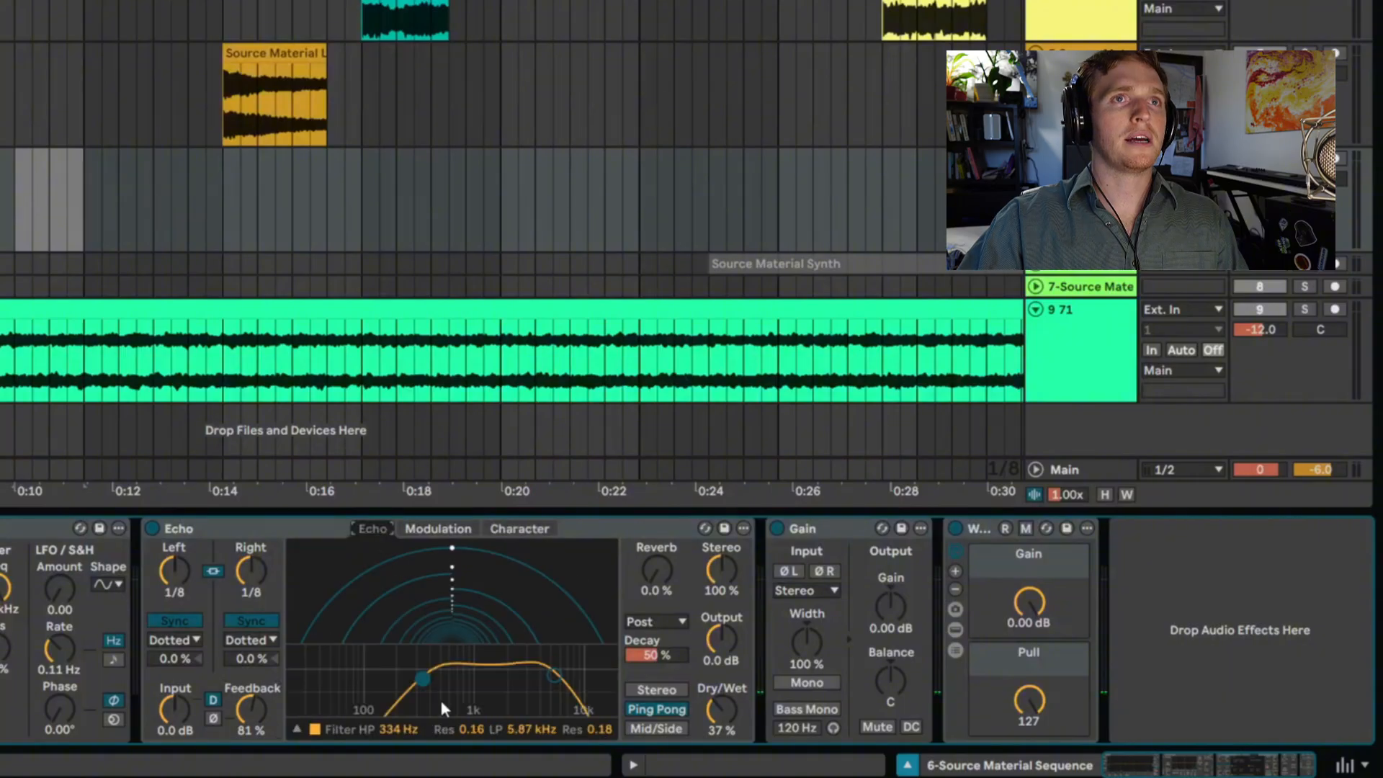
left_click_drag(426, 686, 399, 694)
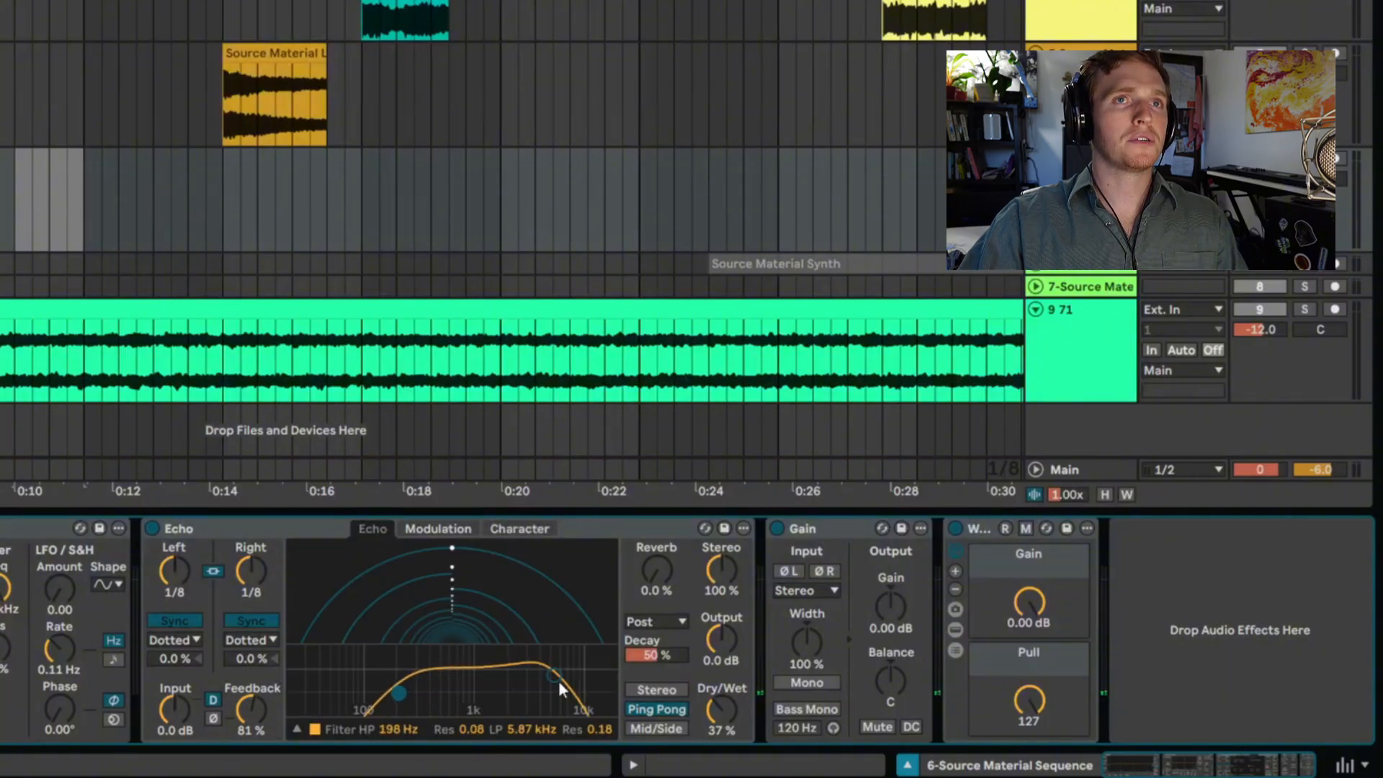
left_click_drag(563, 686, 567, 686)
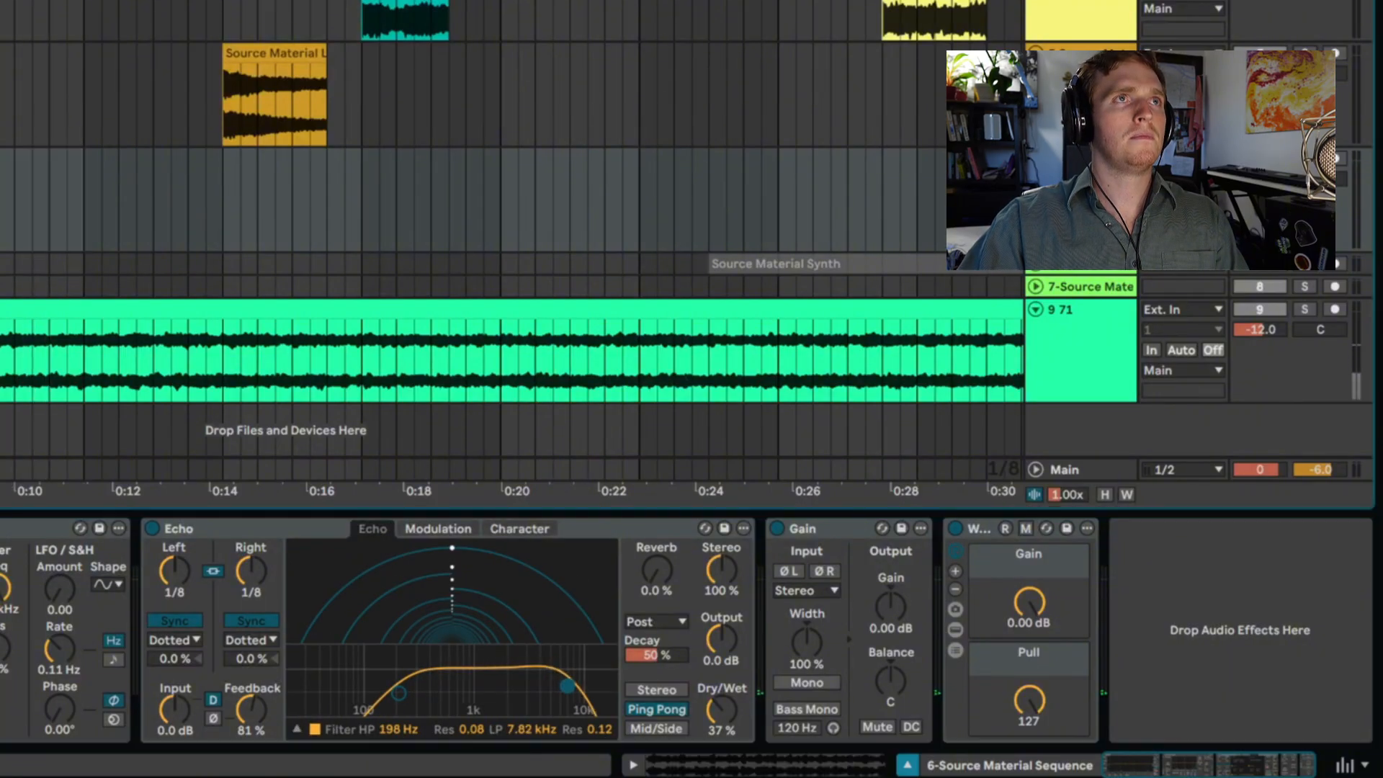
left_click_drag(567, 686, 569, 686)
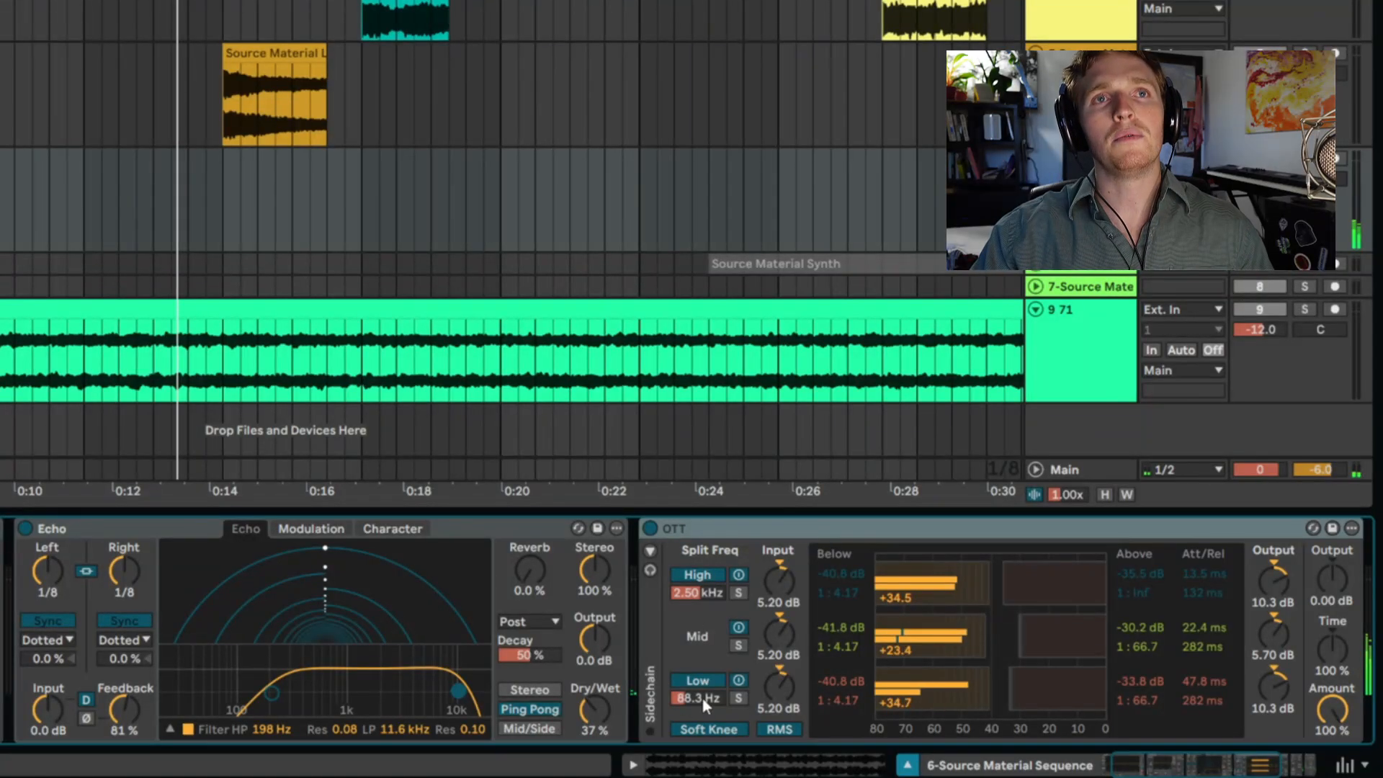
- Set the low split frequency of the OTT after Echo to 1.14 kHz while auditioning the sequence
mouse_move(703, 699)
left_mouse_down()
mouse_move(702, 667)
mouse_move(705, 703)
left_mouse_up()
key("space")
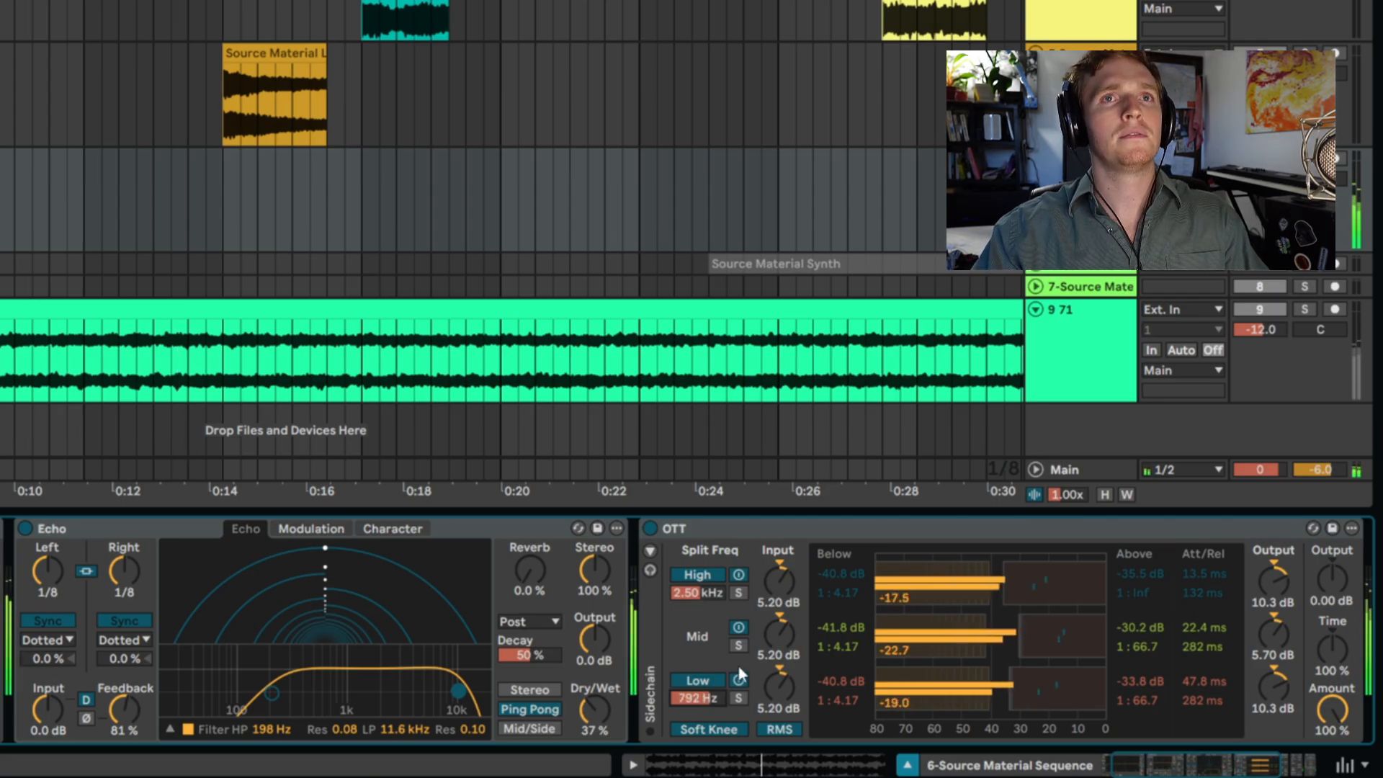
scroll(1191, 699, "right", 5)
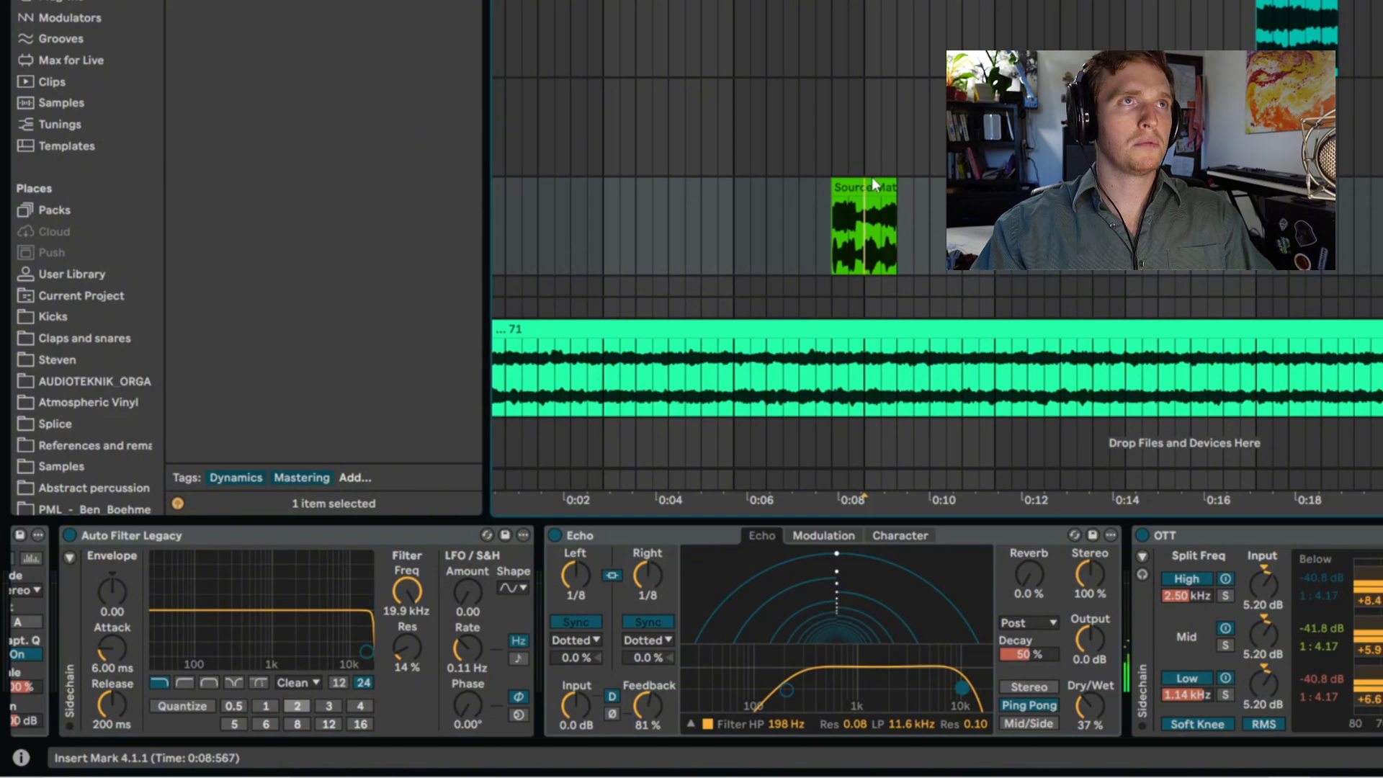
- Trim the bounced Source Material Sequence clip to eight bars from the start and move the muted original out of the way
left_click(539, 409)
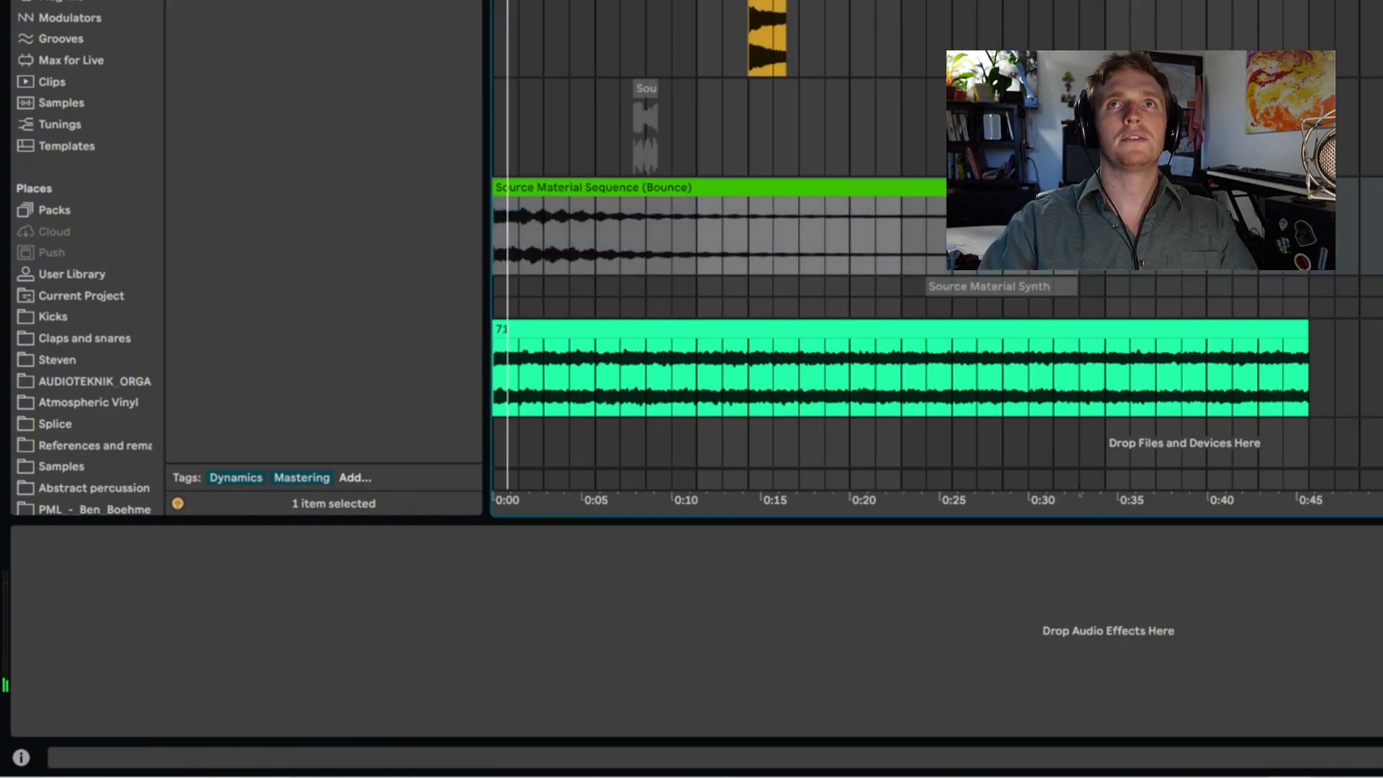
key("space")
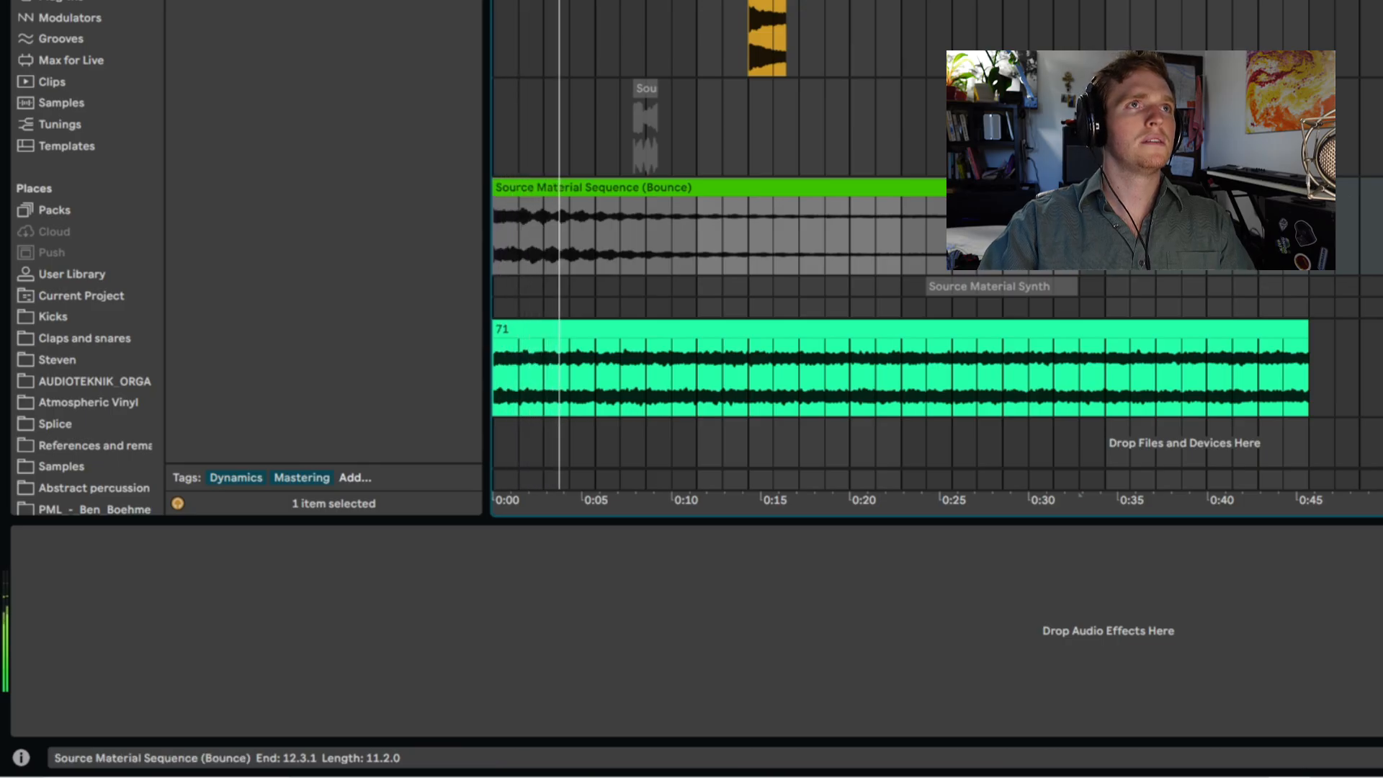
left_click_drag(1080, 189, 906, 218)
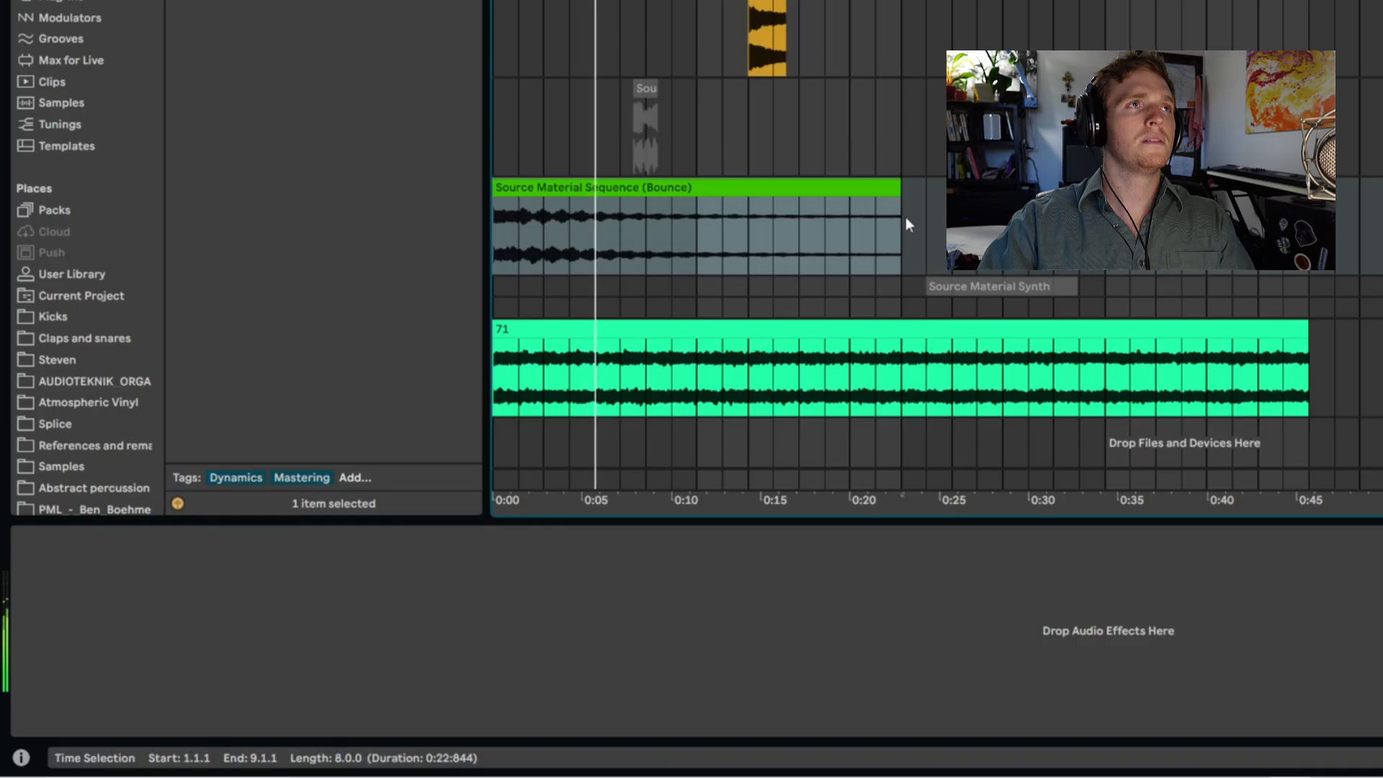
left_click_drag(640, 83, 1023, 87)
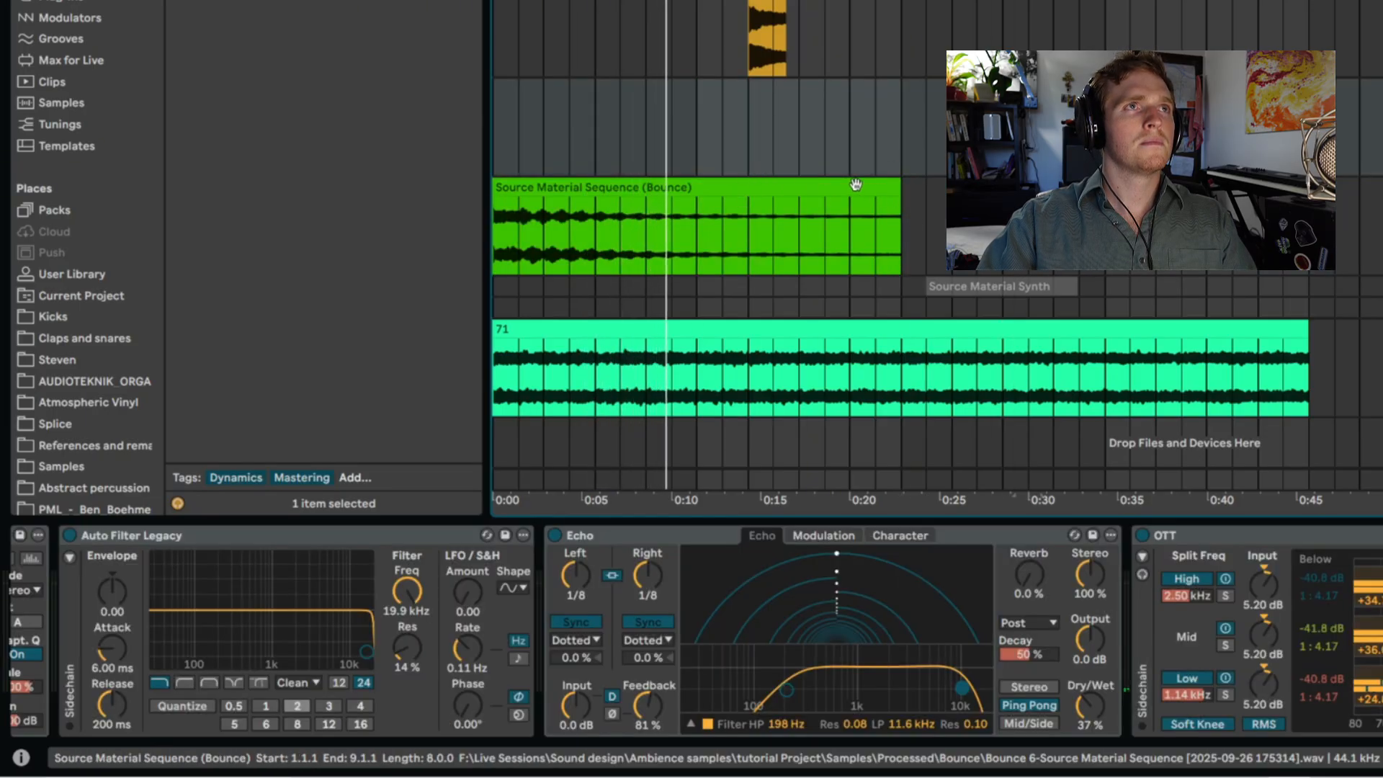
- Copy the one-bar section from 1.3.1 to 2.3.1, paste it at the clip's start and duplicate it to fill all eight bars
left_click(512, 232)
left_click_drag(512, 232, 589, 198)
key("space")
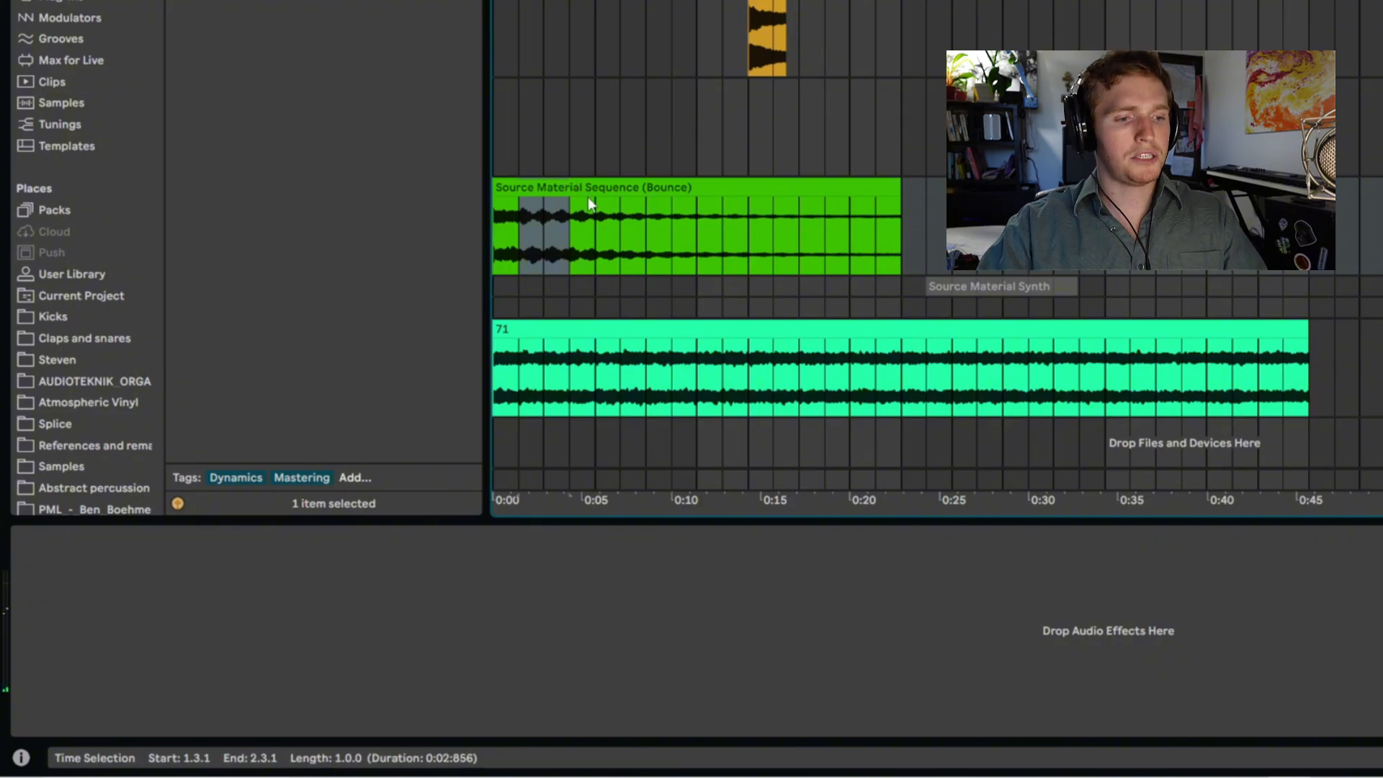
key("ctrl+c")
left_click(496, 238)
key("ctrl+v")
key("ctrl+d")
key("ctrl+d")
key("ctrl+d")
key("ctrl+d")
key("ctrl+d")
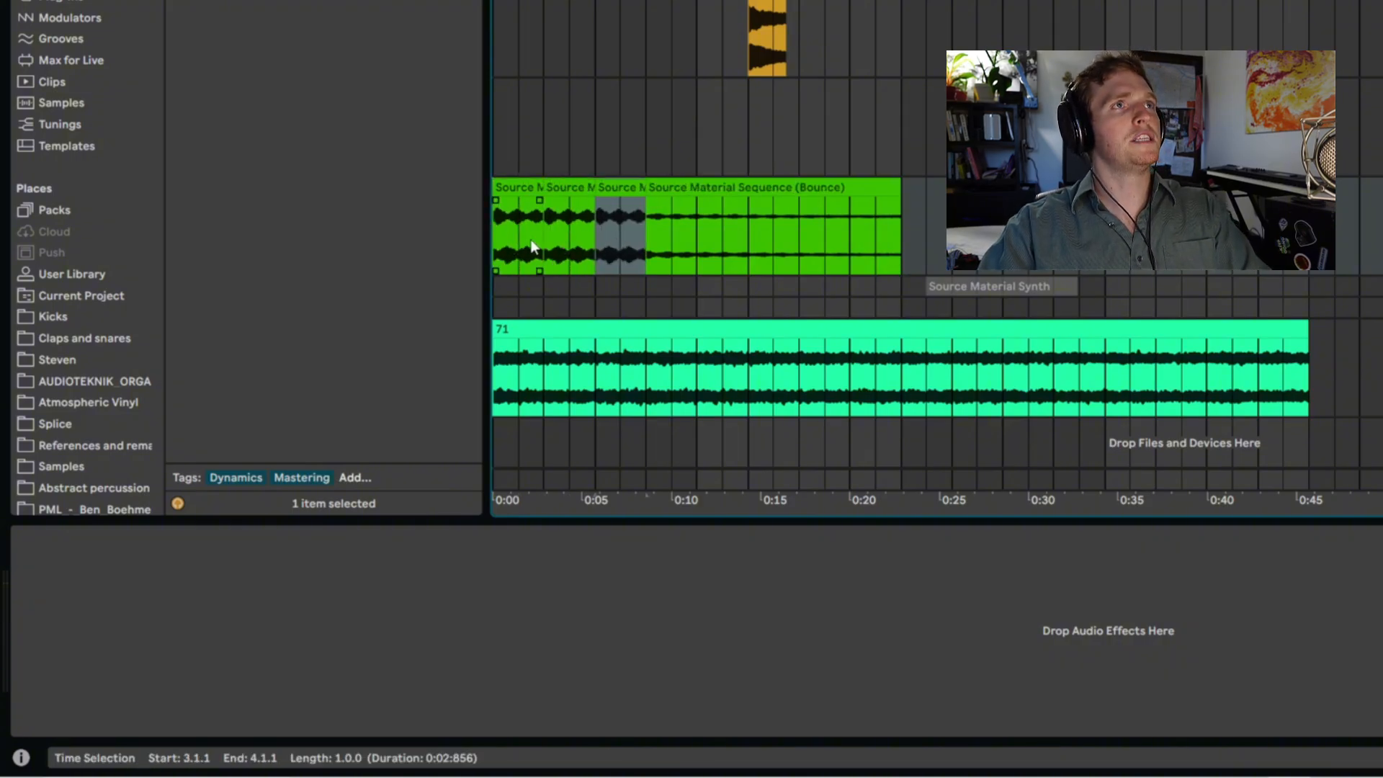
key("ctrl+d")
key("ctrl+d")
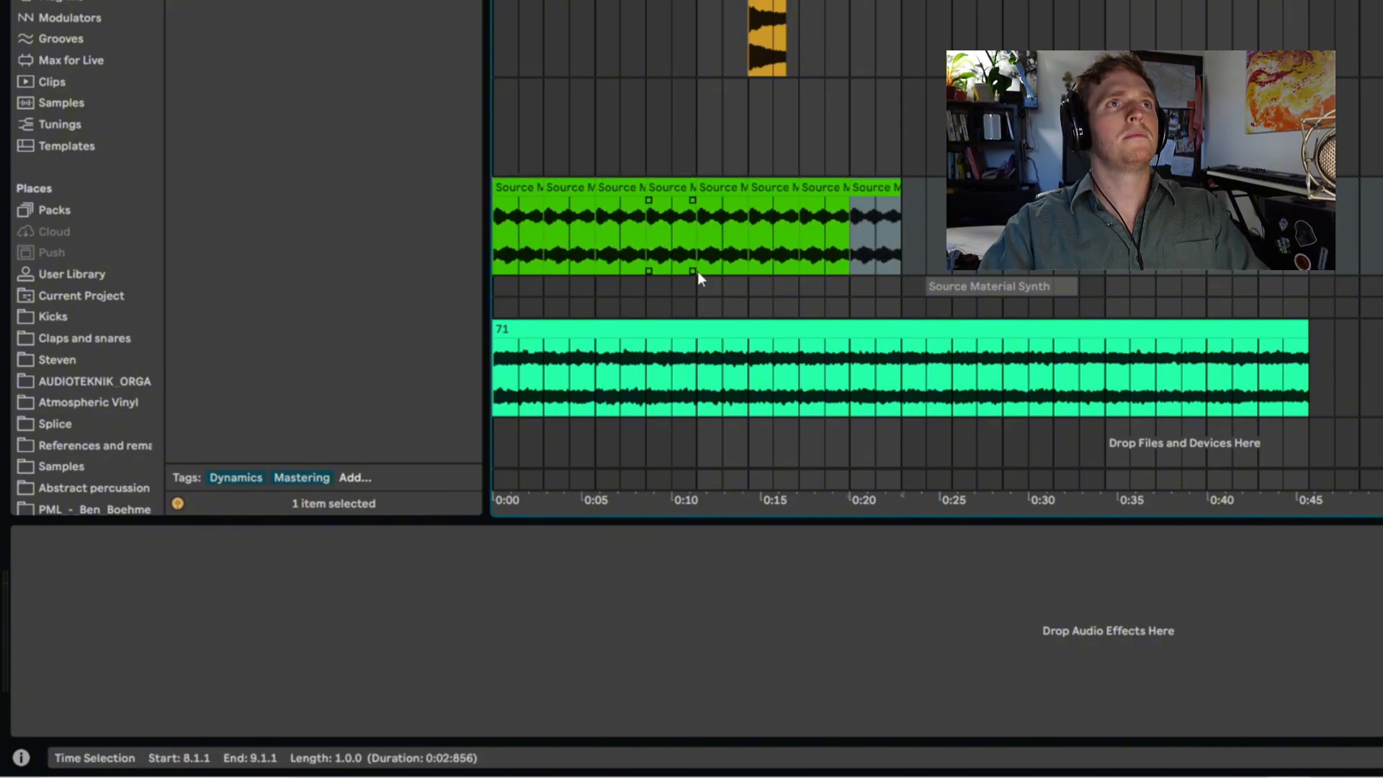
left_click_drag(899, 216, 513, 209)
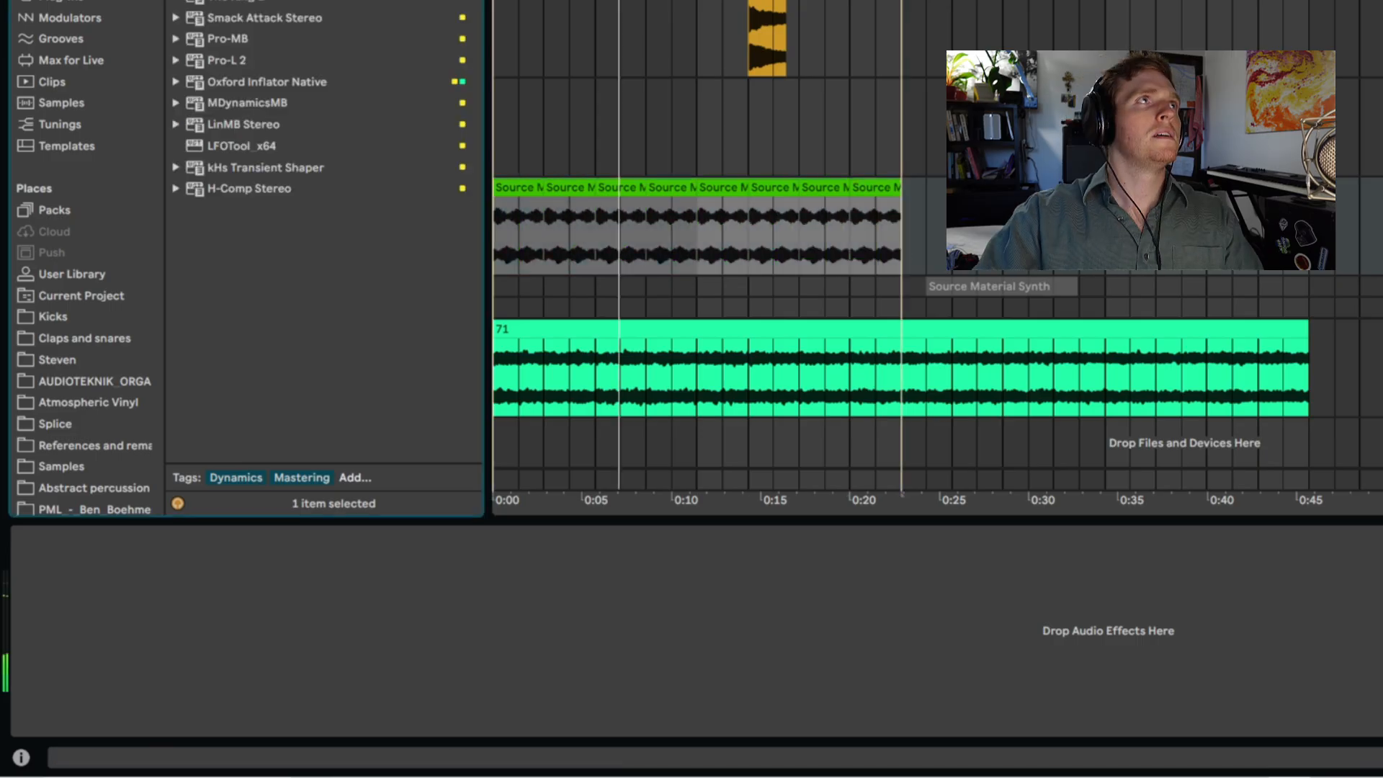
- Add a Shifter to the bounced sequence track and set its fine pitch to 65 ct during playback
left_click(243, 446)
left_click(242, 2)
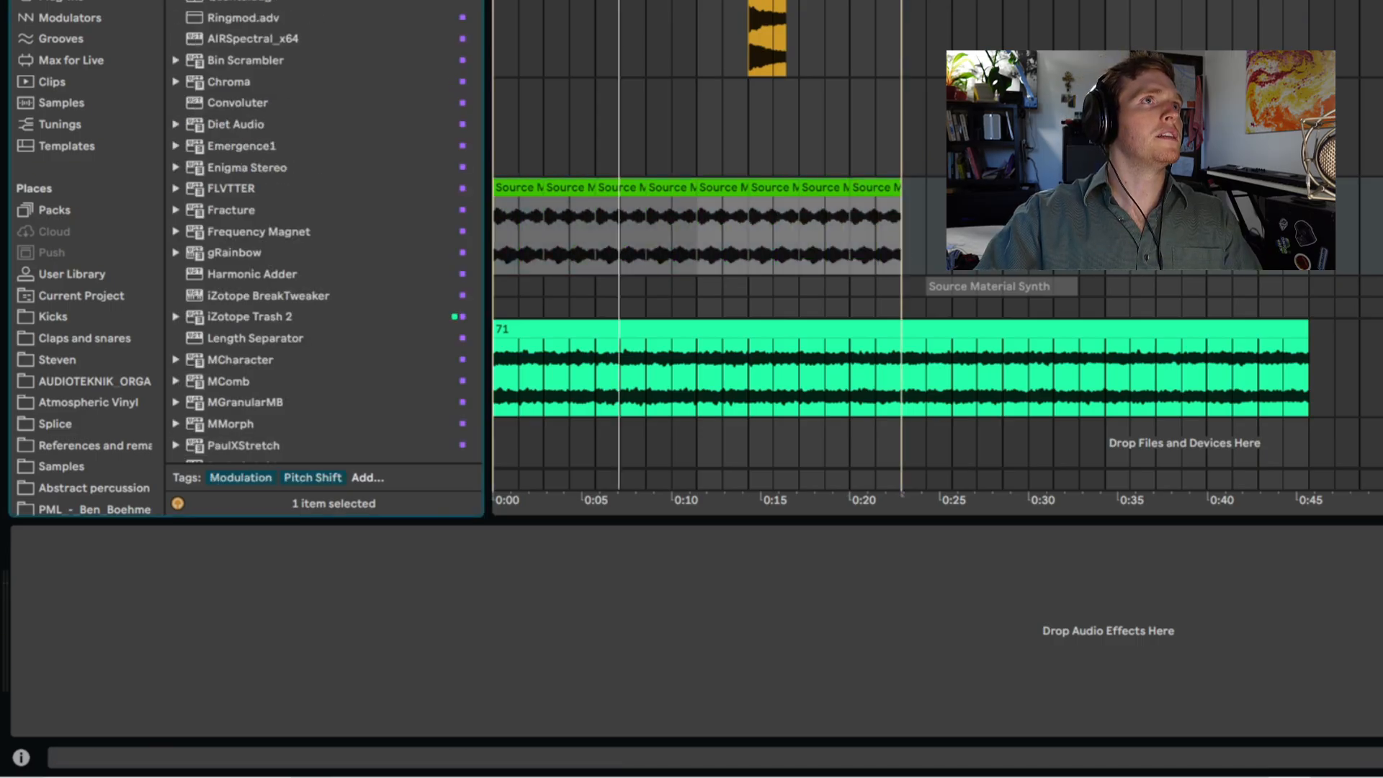
left_click_drag(309, 502, 337, 593)
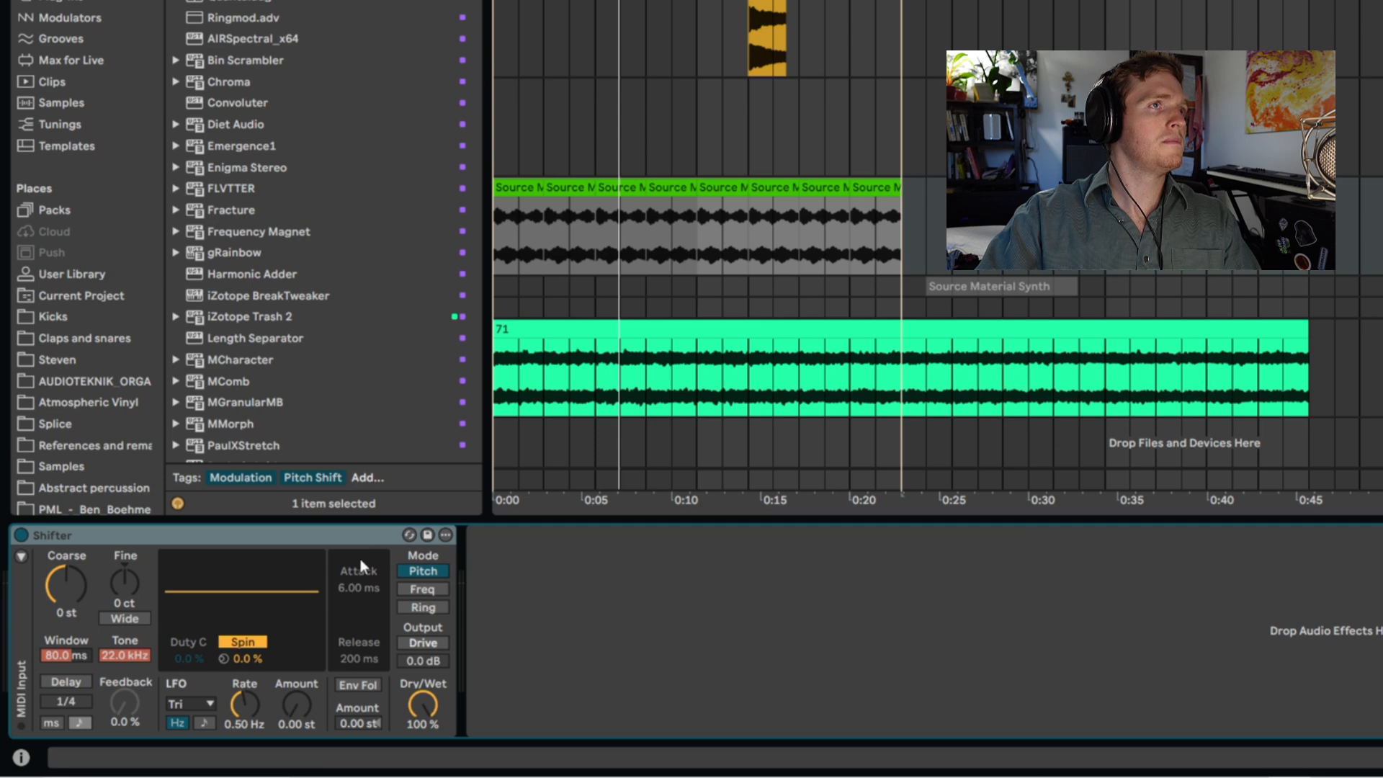
left_click(502, 250)
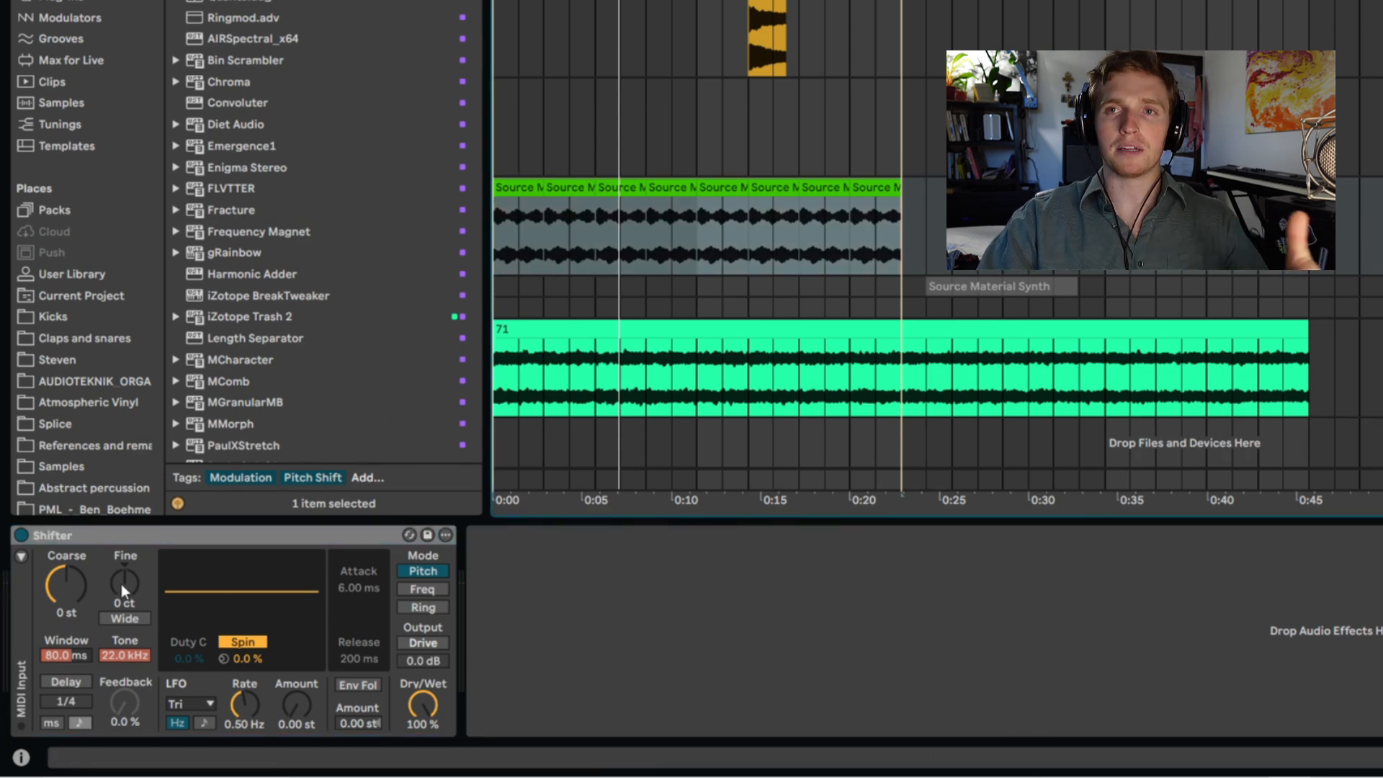
key("space")
mouse_move(121, 583)
left_mouse_down()
mouse_move(121, 557)
mouse_move(123, 582)
left_mouse_up()
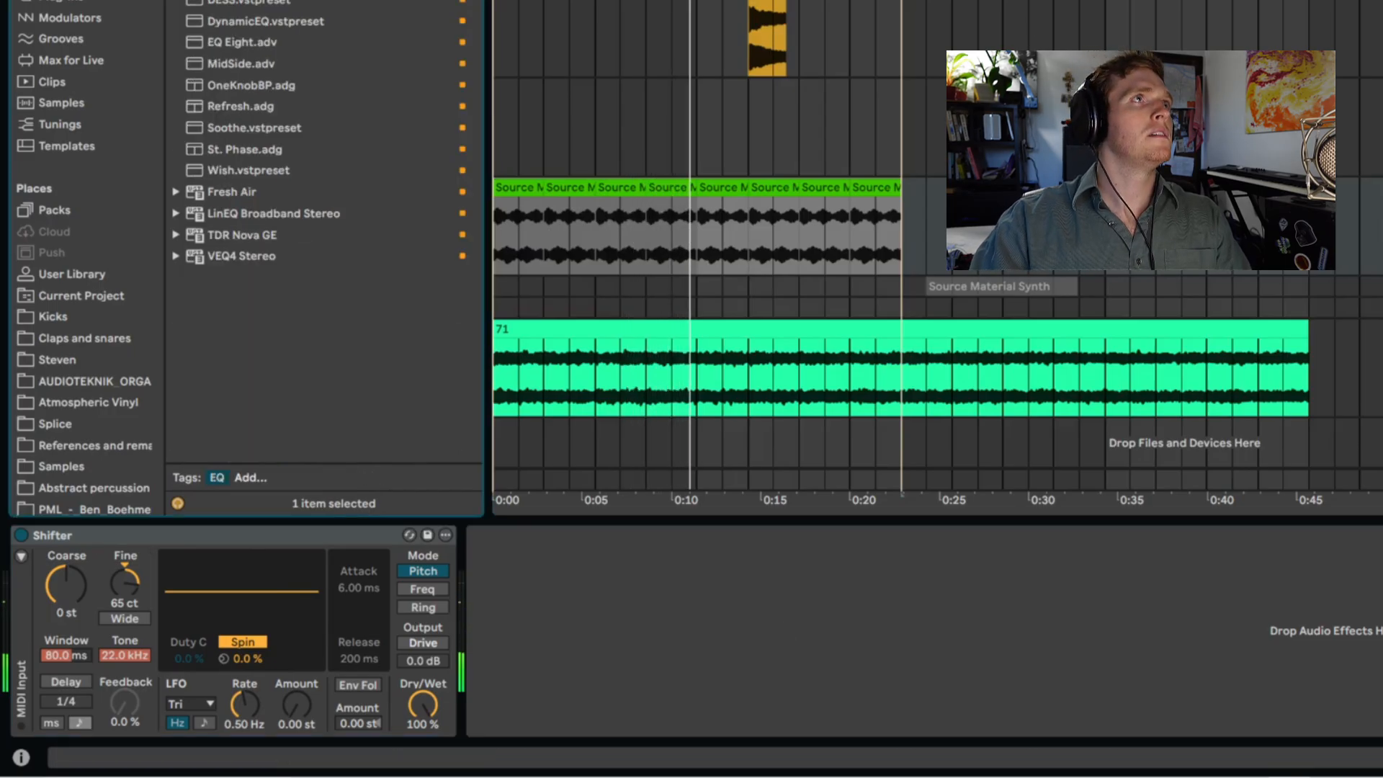
- Add an EQ Eight high-passing at 958 Hz, followed by a Saturator with 18 dB drive and -7.7 dB output
mouse_move(238, 2)
left_mouse_down()
mouse_move(584, 614)
mouse_move(536, 634)
mouse_move(792, 637)
mouse_move(772, 637)
mouse_move(782, 610)
left_mouse_up()
left_click_drag(776, 604, 773, 629)
key("ctrl+f")
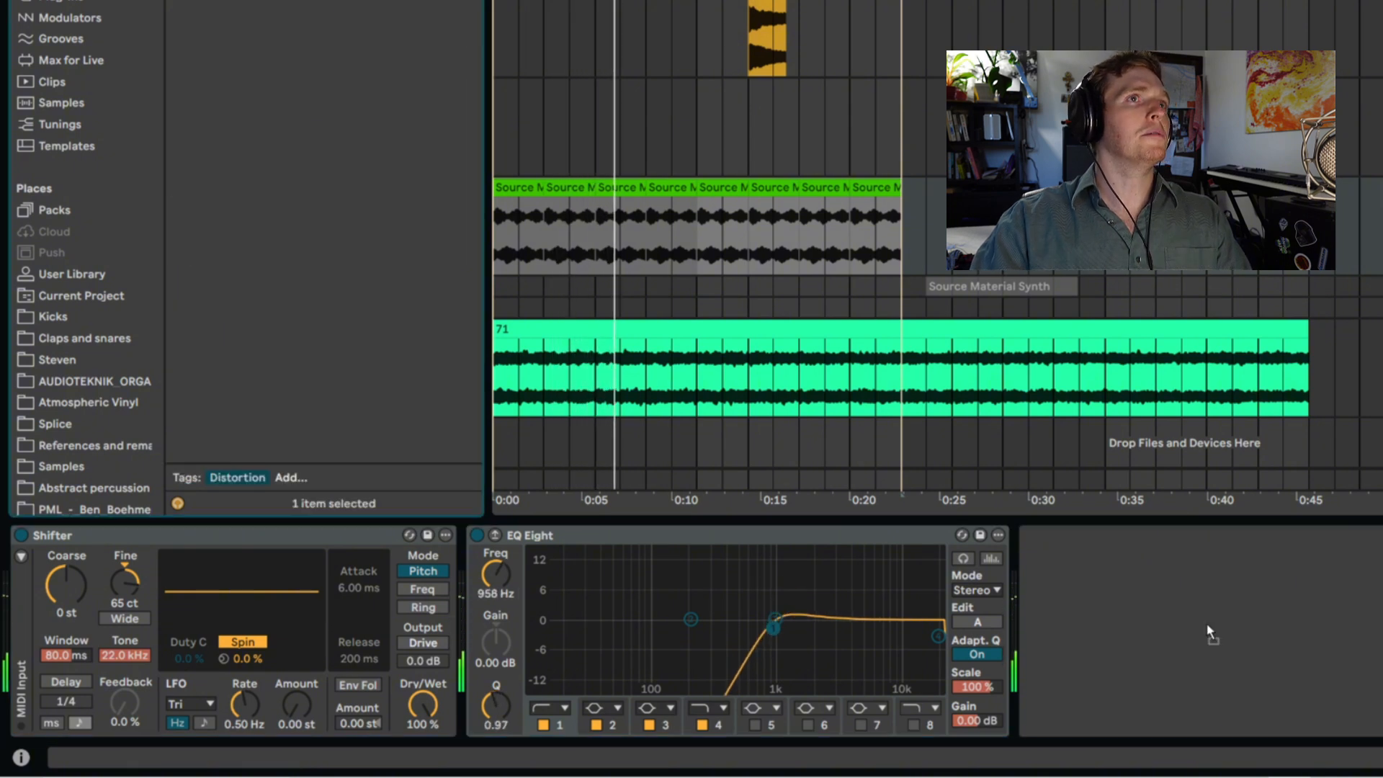
left_click_drag(1241, 606, 1021, 560)
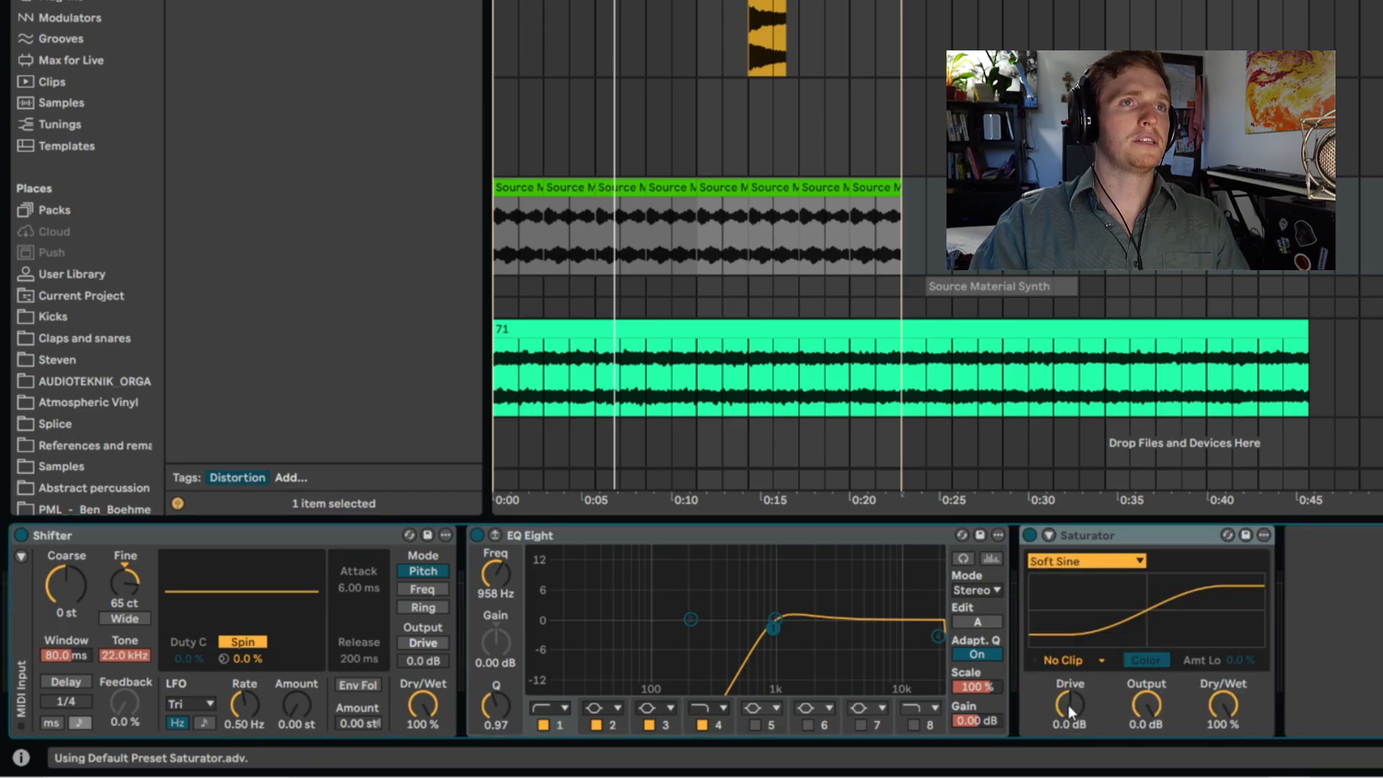
left_click_drag(1069, 706, 1069, 685)
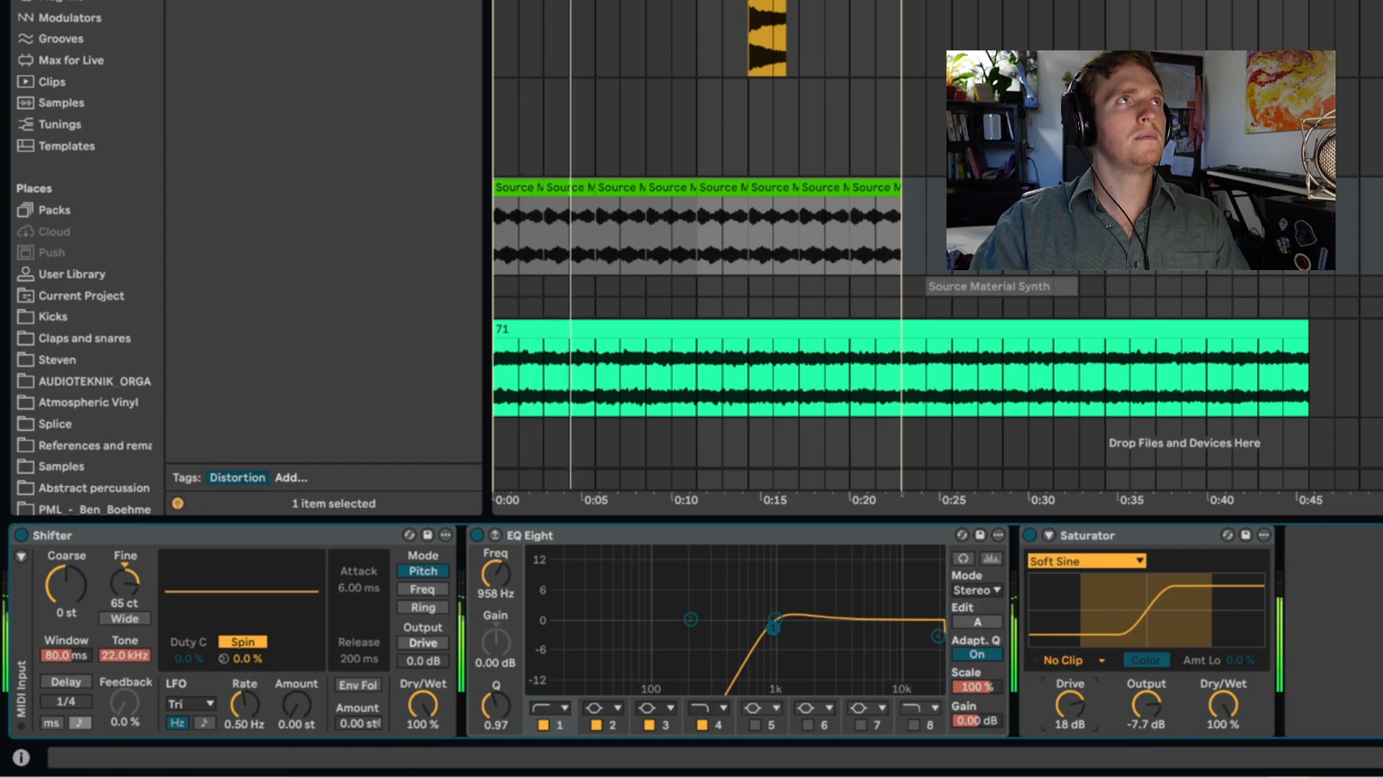
- Add ValhallaSupermassive to the bounced sequence track with warp 66%, density 66.8%, feedback 70.4% and mix 69.6%
left_click(65, 0)
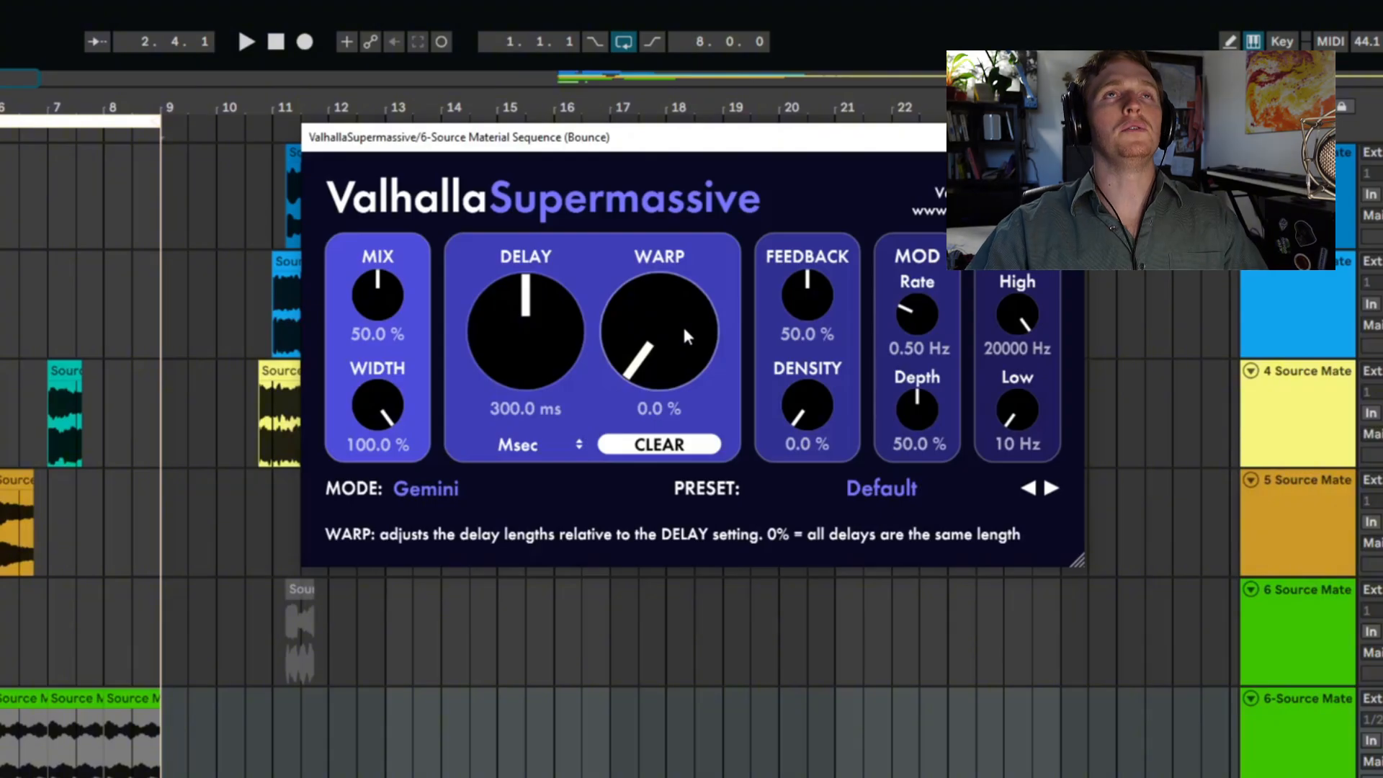
left_click_drag(682, 324, 764, 166)
left_click_drag(809, 415, 829, 222)
left_click_drag(395, 277, 413, 246)
key("space")
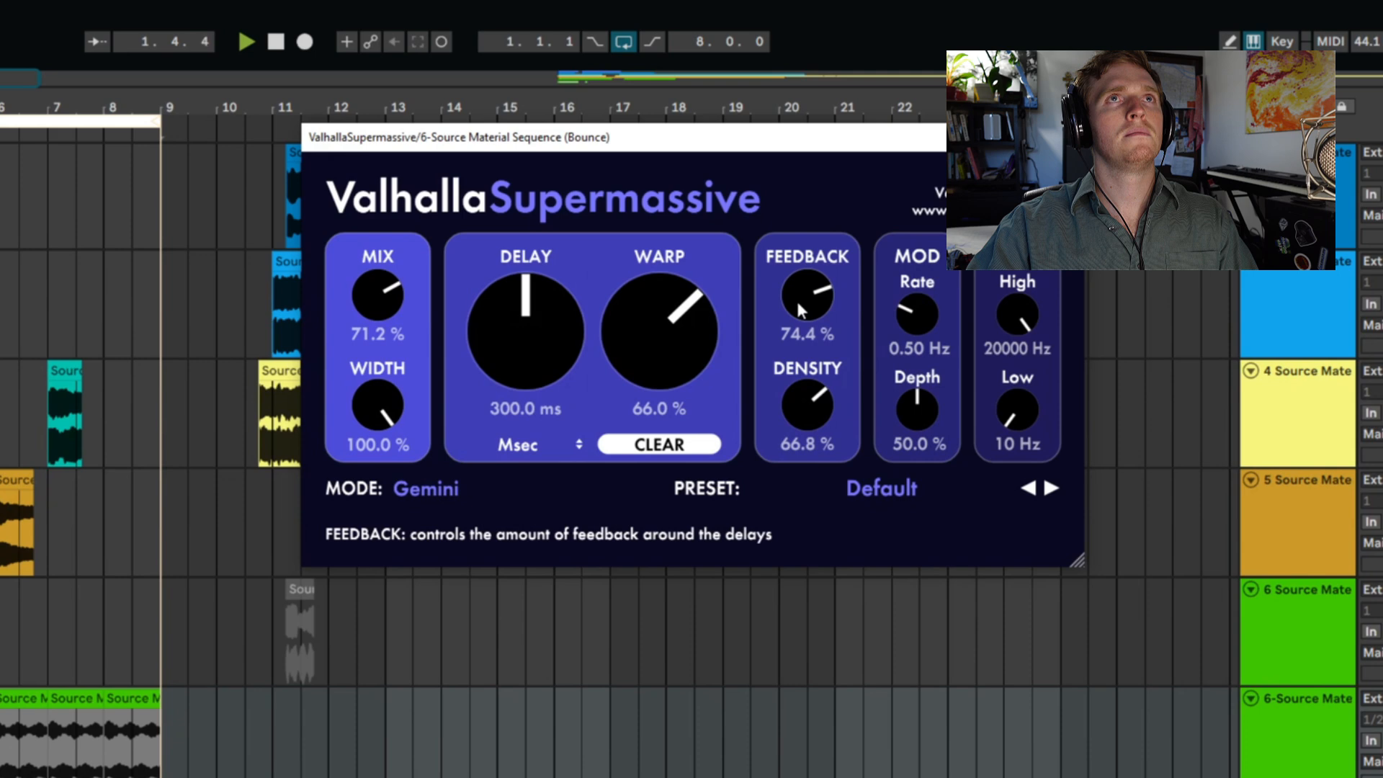
left_click_drag(795, 310, 796, 312)
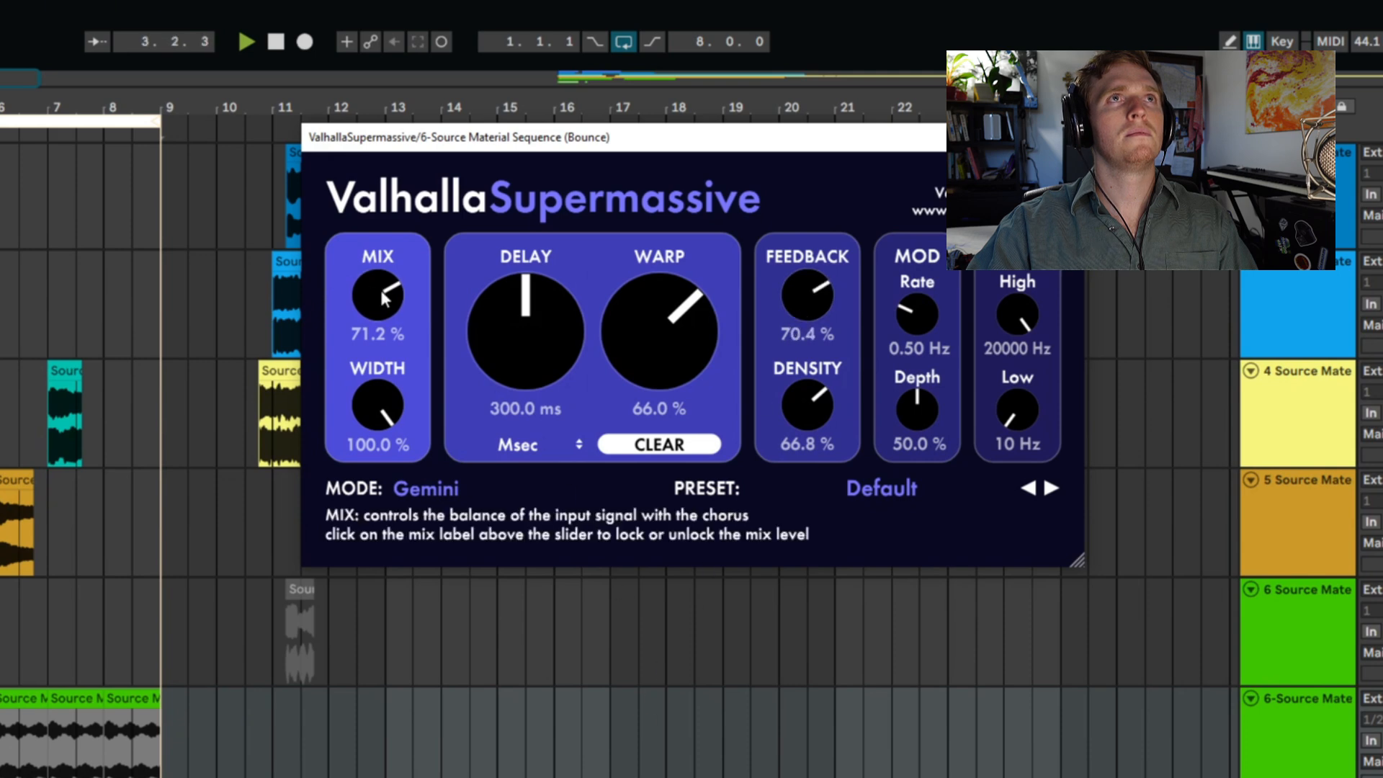
left_click_drag(380, 290, 381, 291)
- Bounce the eight bars of processed sequence clips to a new track and hide the plug-in window
left_click_drag(158, 745, 0, 745)
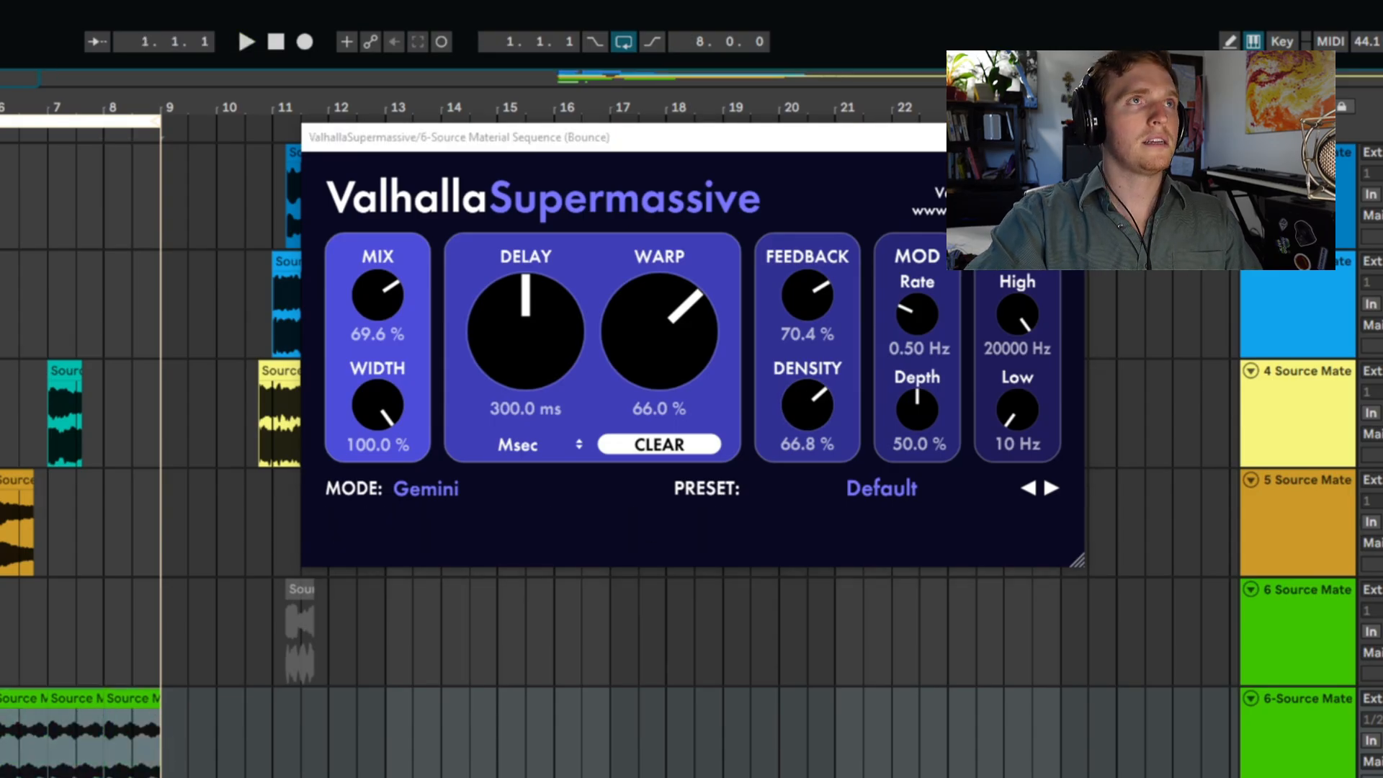
key("ctrl+b")
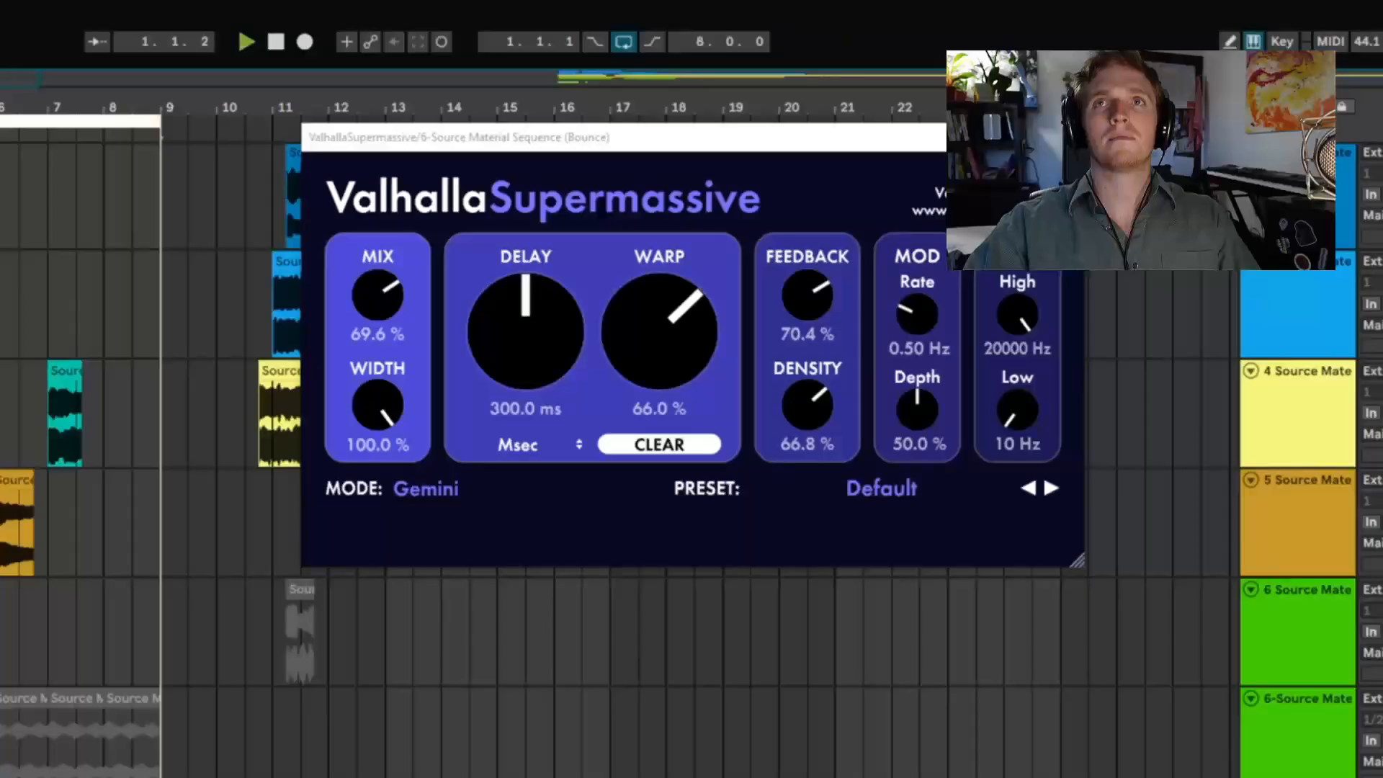
key("ctrl+alt+p")
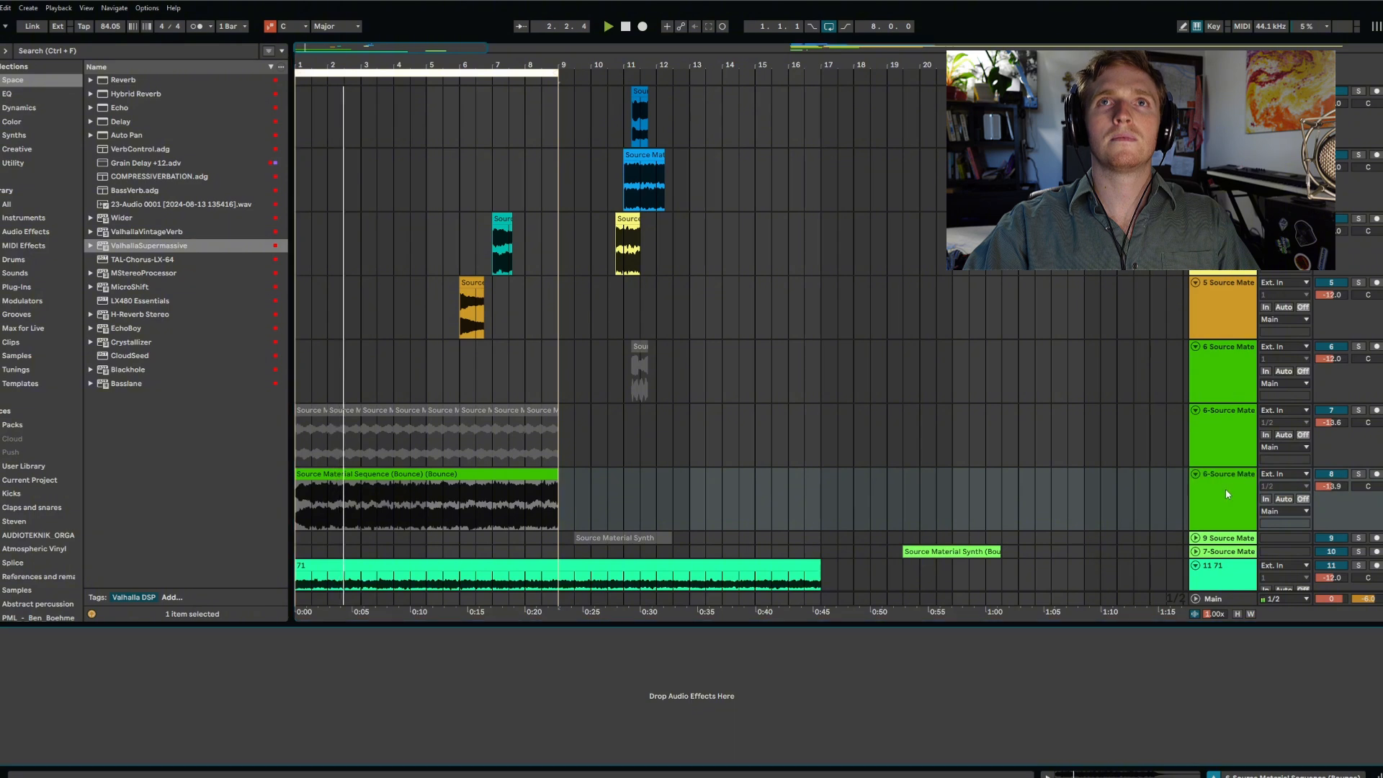
- Trim the stretched Lofi Piano bounce to end at bar 9 and solo its track to audition it
scroll(716, 404, "down", 2)
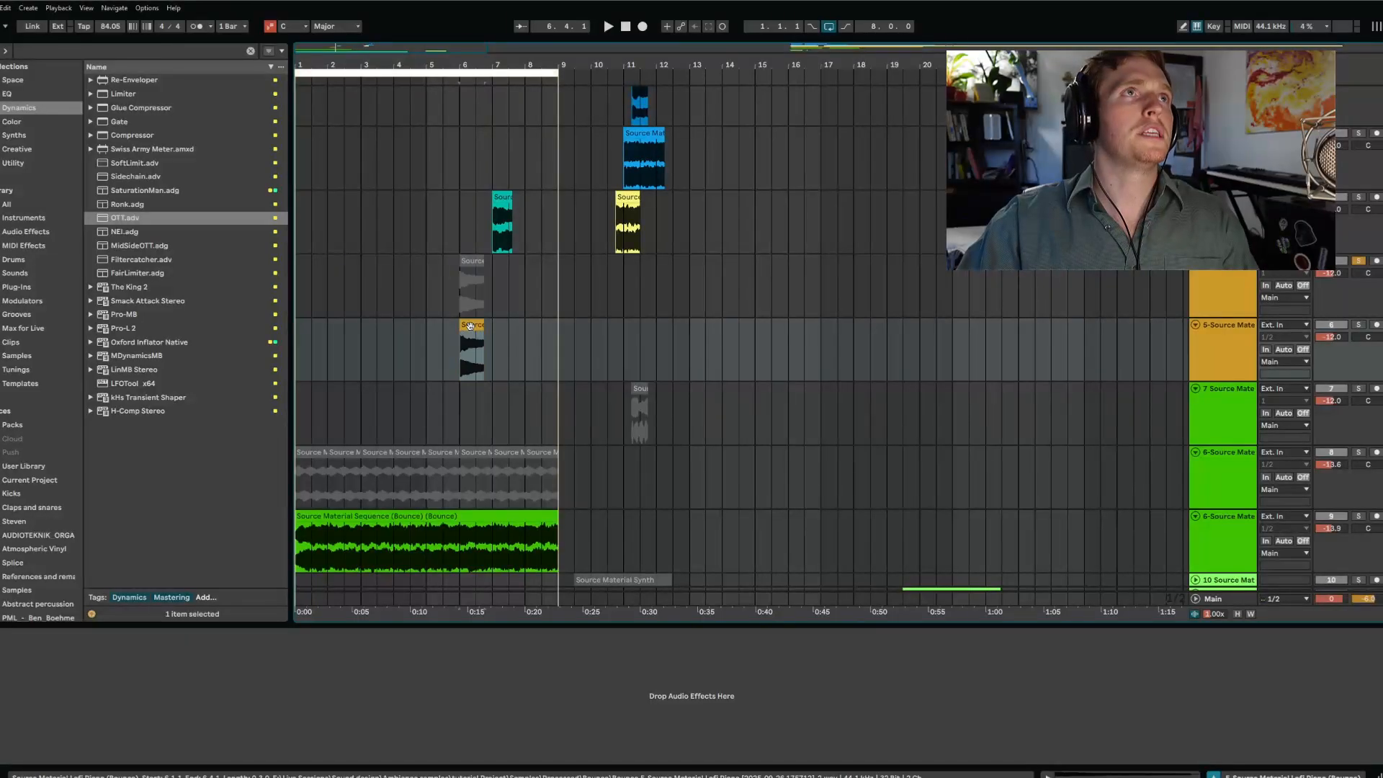
scroll(1209, 425, "down", 2)
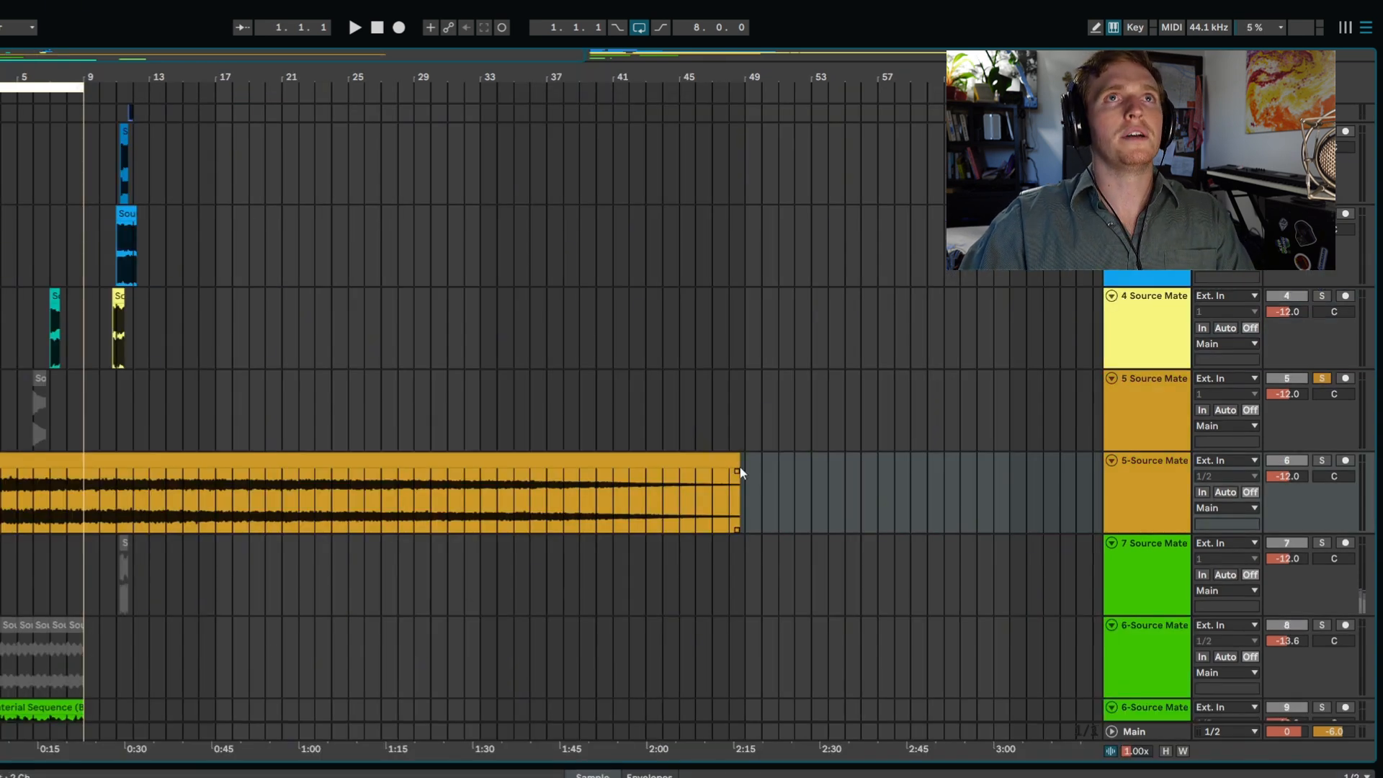
left_click_drag(741, 464, 79, 541)
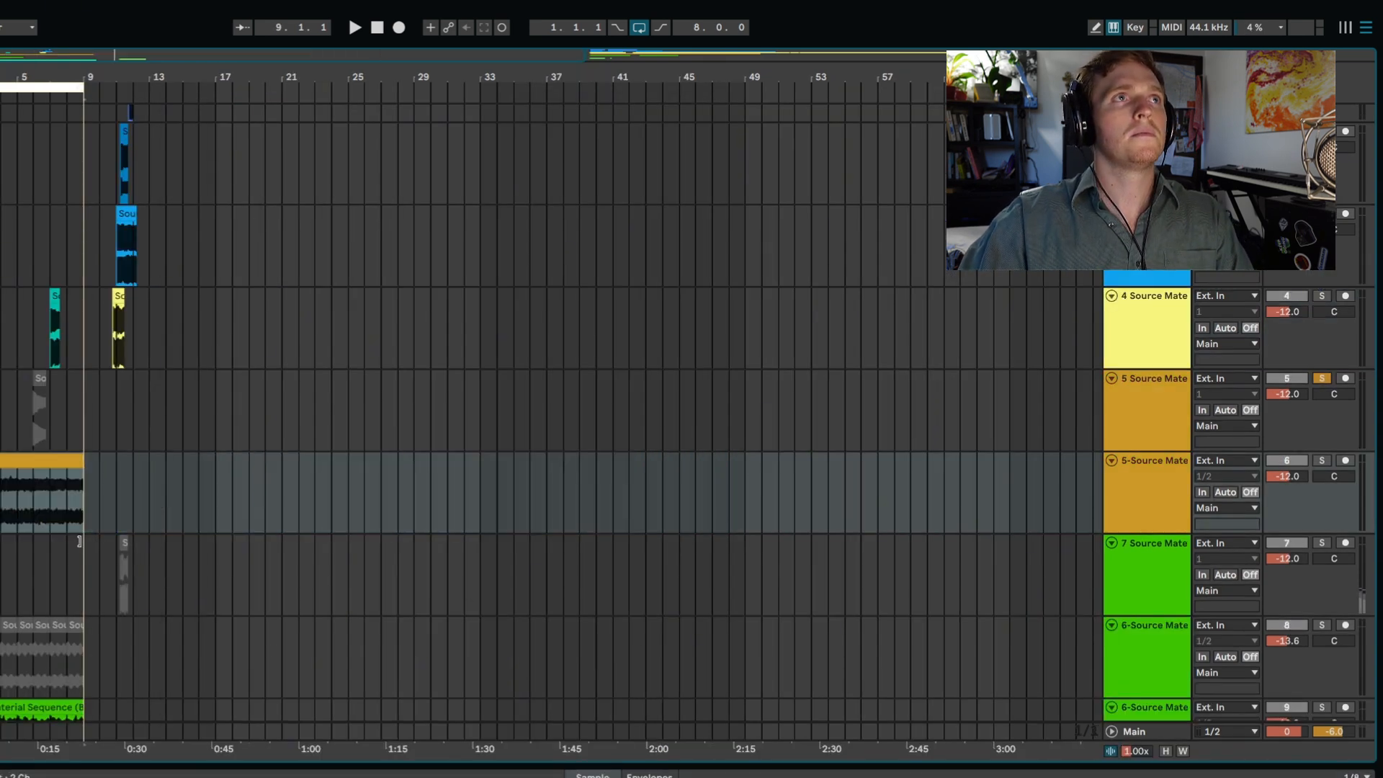
left_click(1323, 460)
key("space")
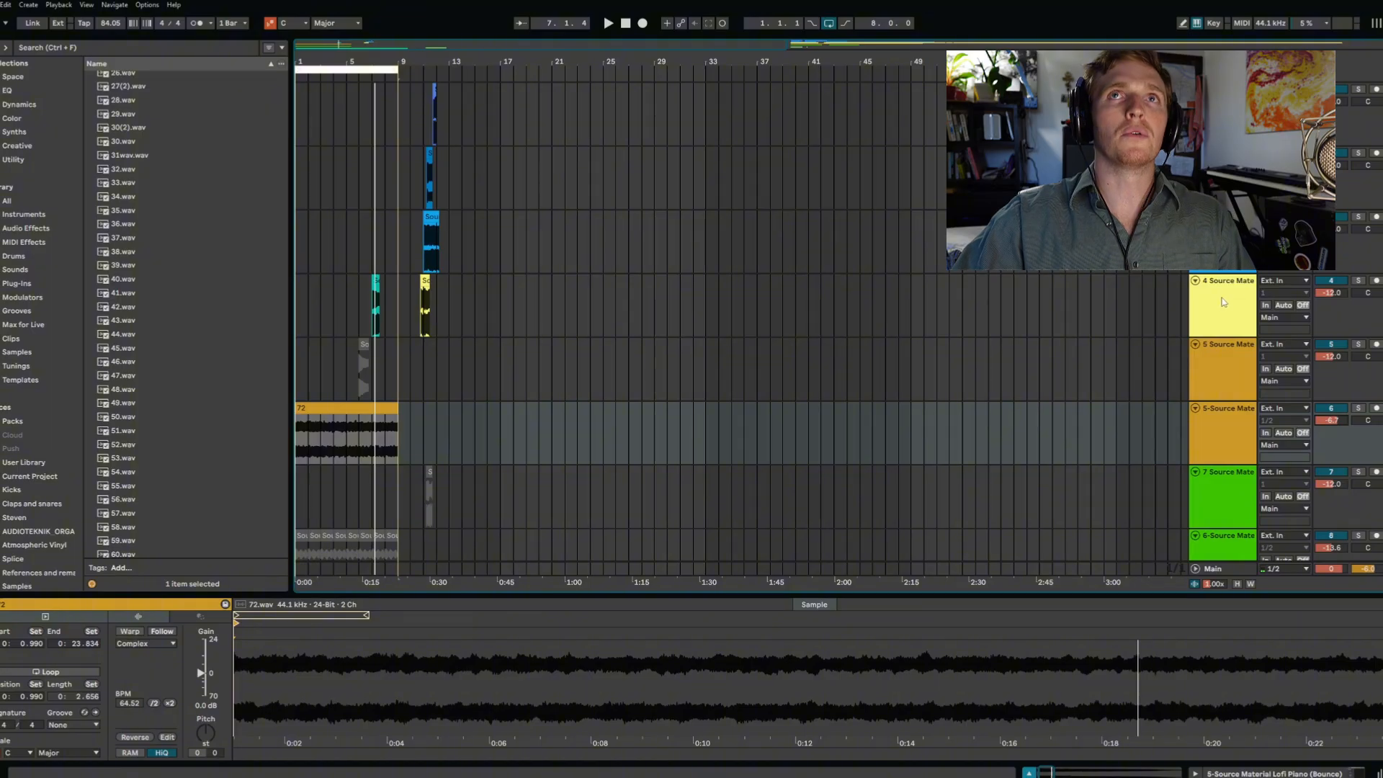
- Insert an audio track below track 4 and solo track 4 to audition the guitar clip
right_click(1223, 304)
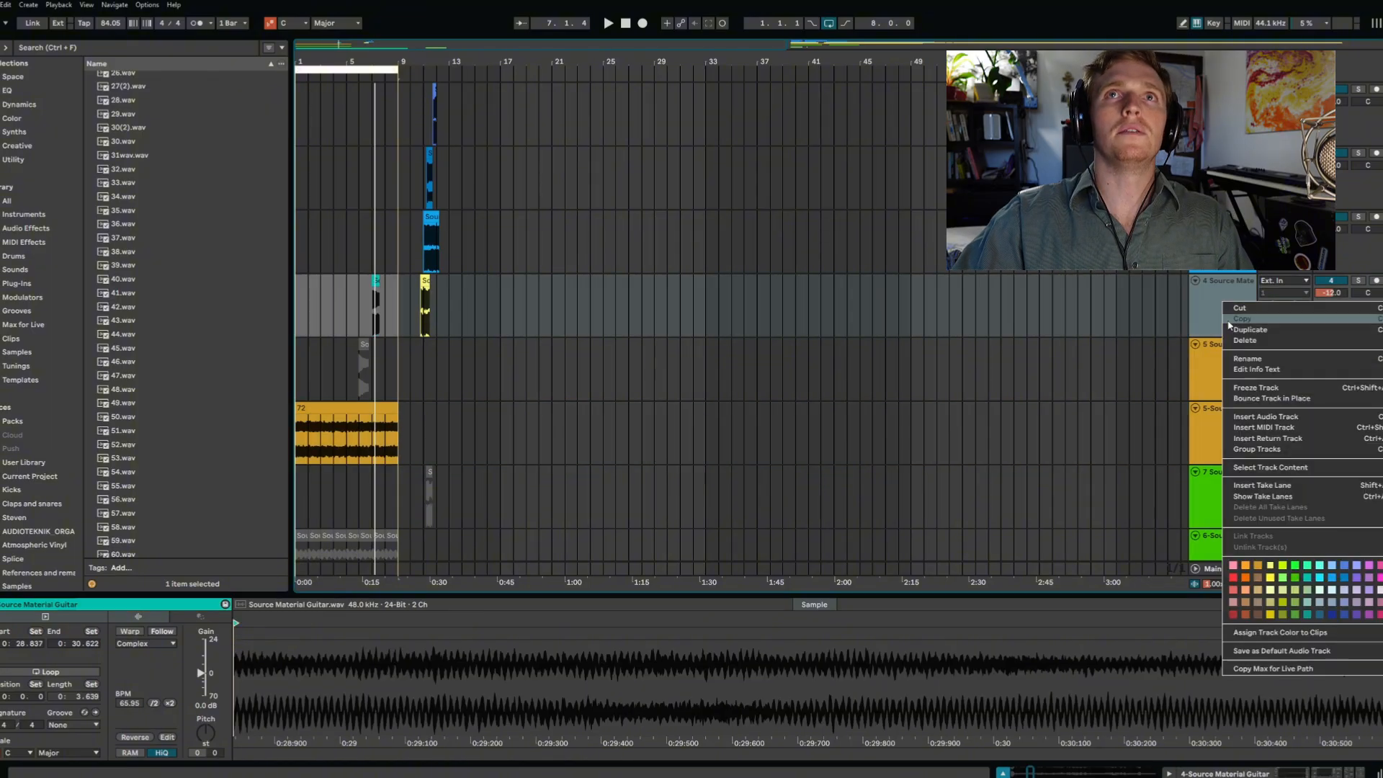
left_click(1236, 416)
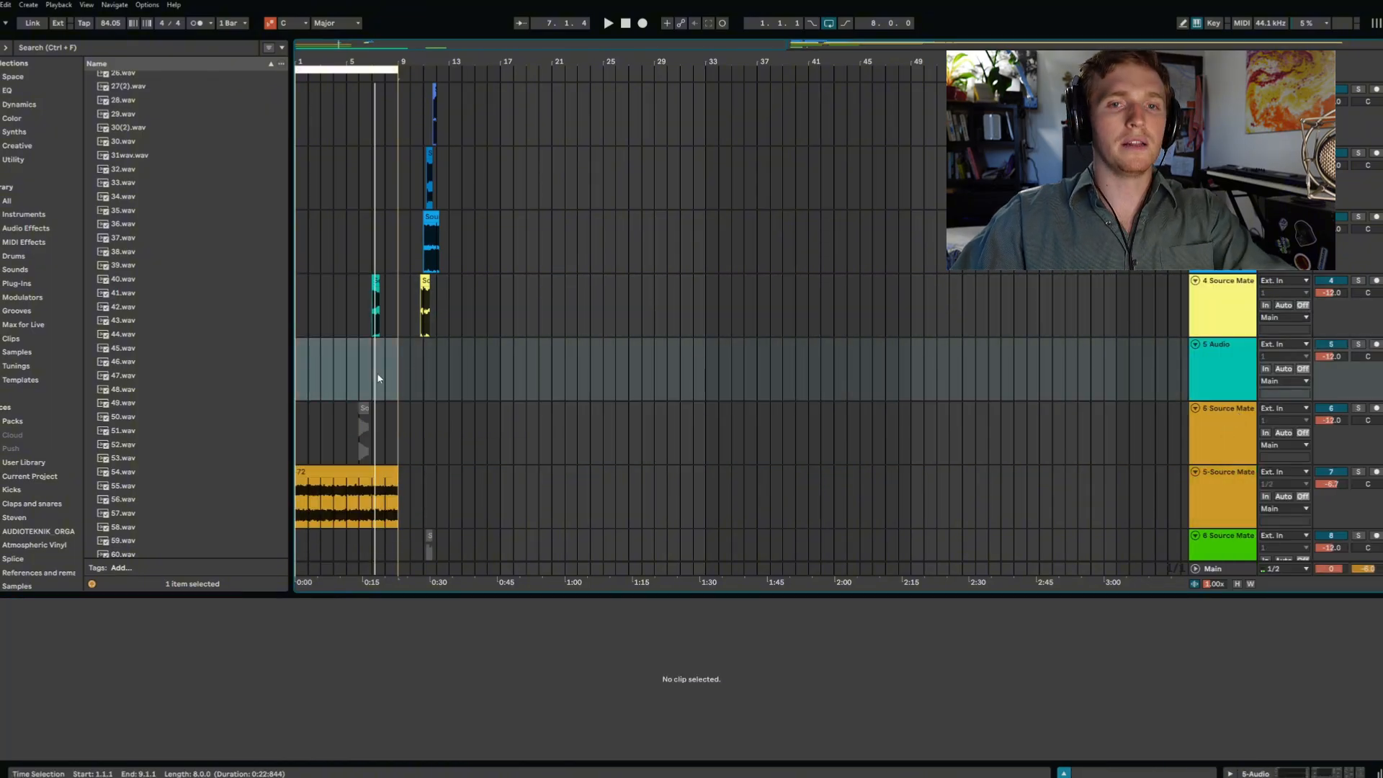
scroll(378, 379, "up", 5)
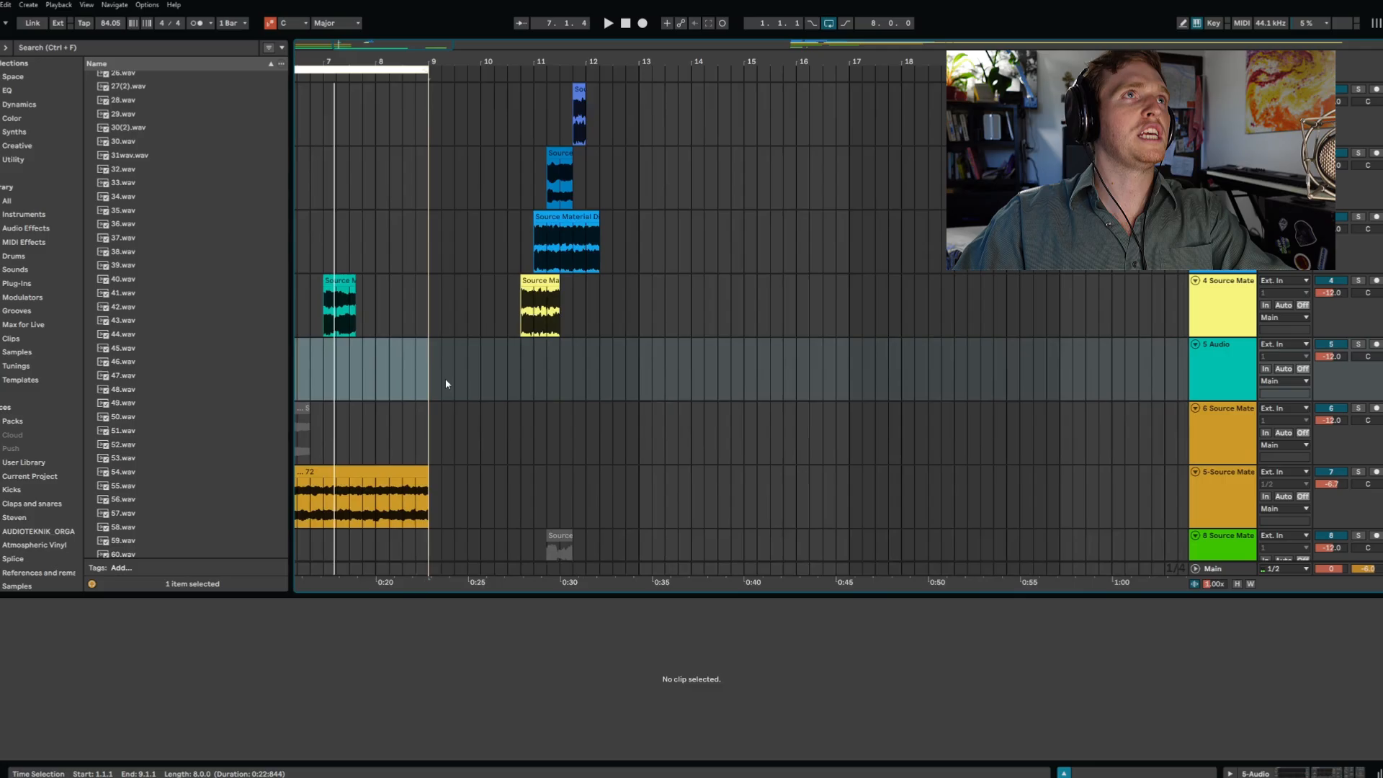
left_click(1359, 281)
key("space")
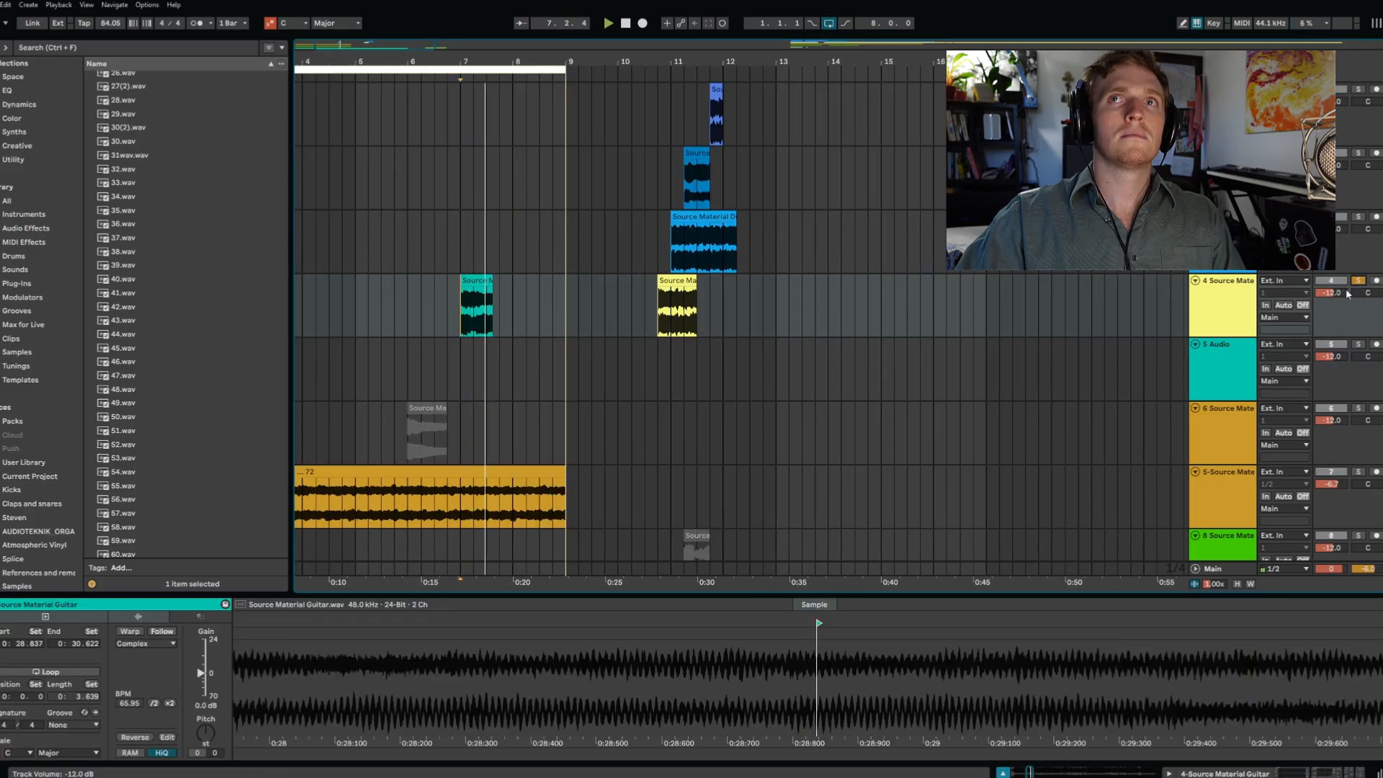
key("space")
key("space")
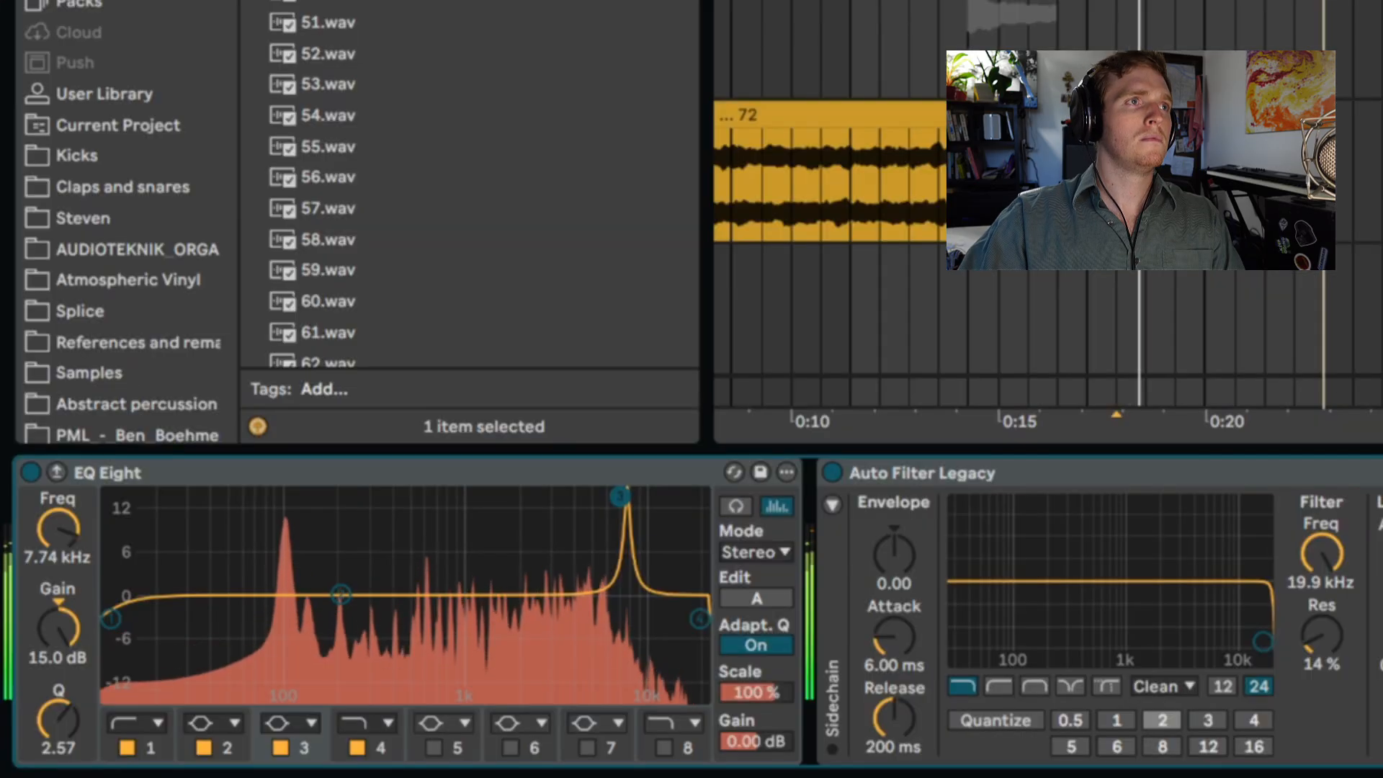
- Cut the guitar in EQ Eight by 8.57 dB at 2.15 kHz with Q 6.69, plus a second dip around 100 Hz
left_click_drag(622, 496, 523, 651)
left_click_drag(53, 719, 53, 676)
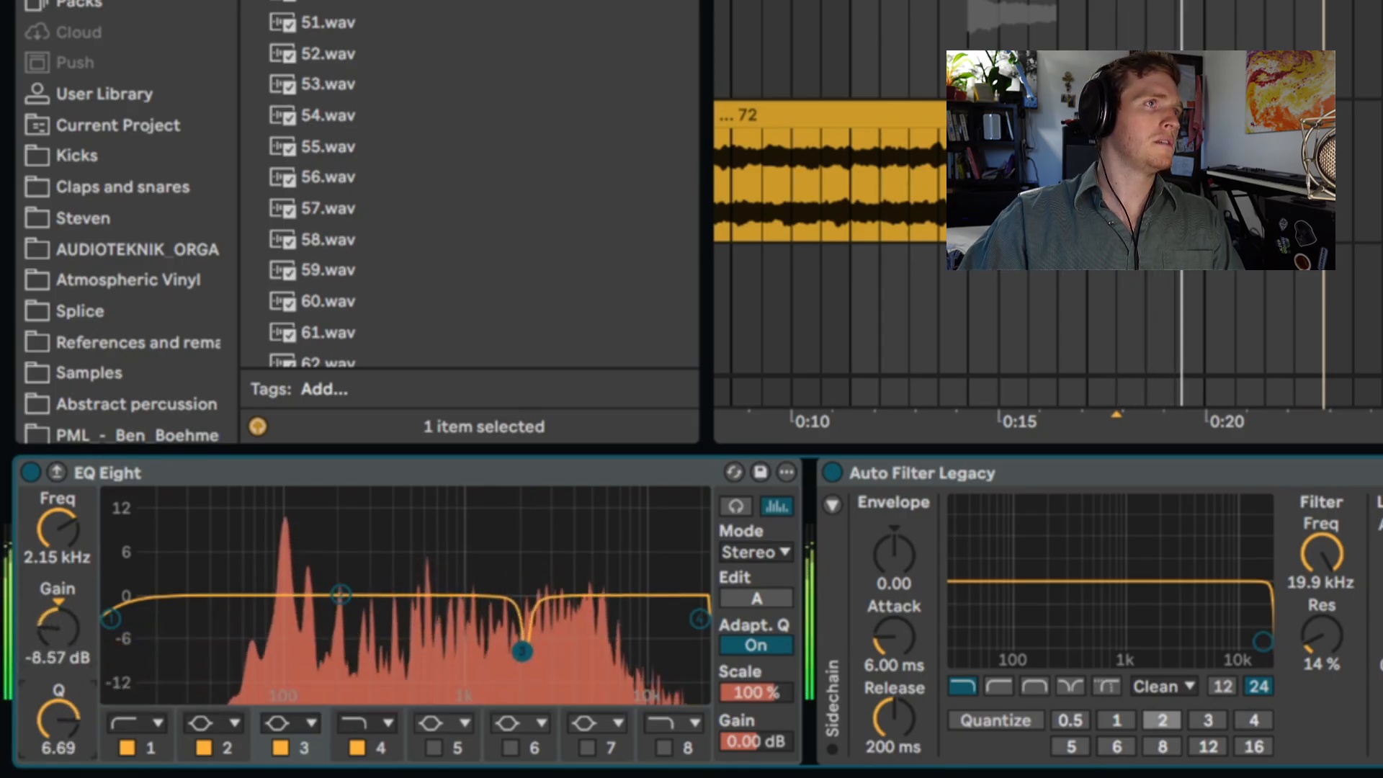
left_click_drag(339, 594, 293, 646)
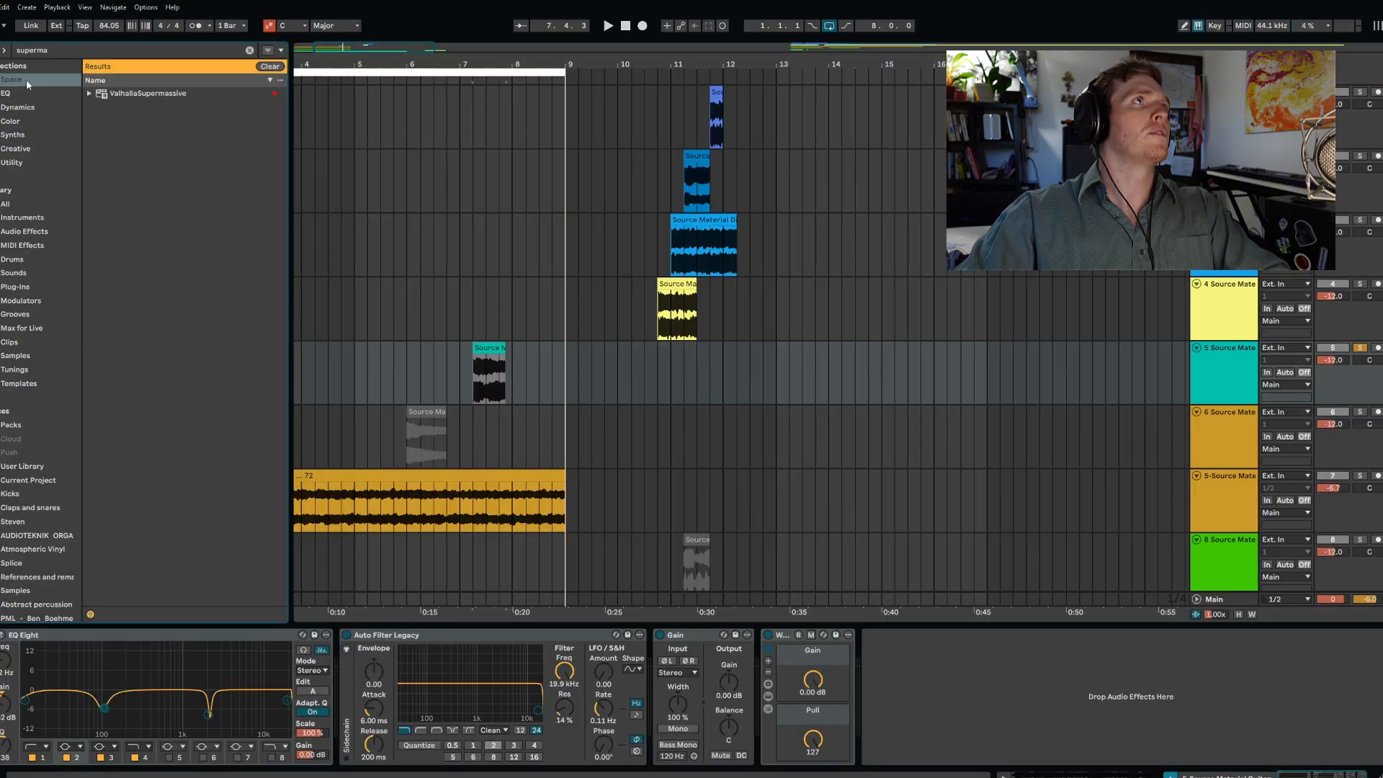
- Add ValhallaSupermassive to the guitar track in Aquarius mode with feedback 95.6%, mod depth 9.2%, warp 65.2% and density 64.4%
double_click(137, 96)
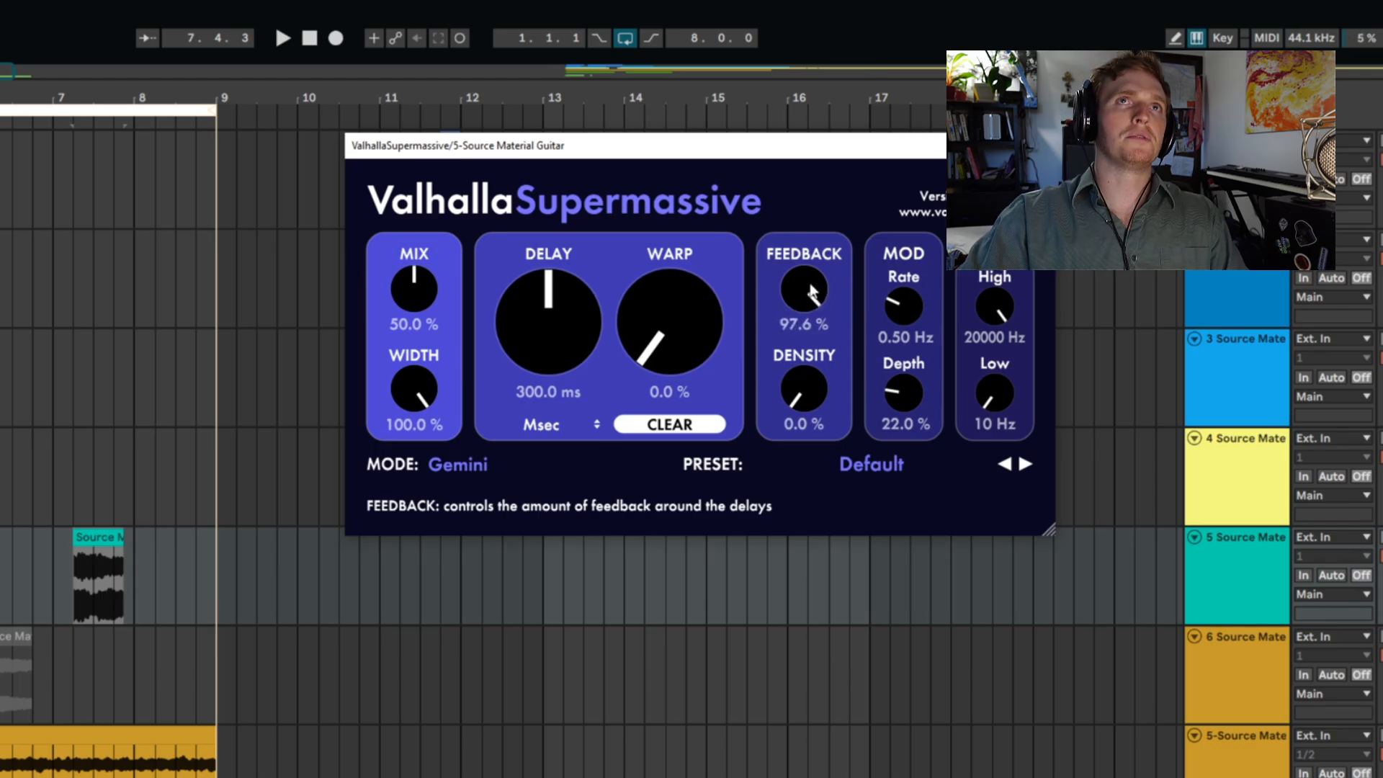
left_click_drag(810, 285, 810, 287)
left_click_drag(910, 393, 910, 394)
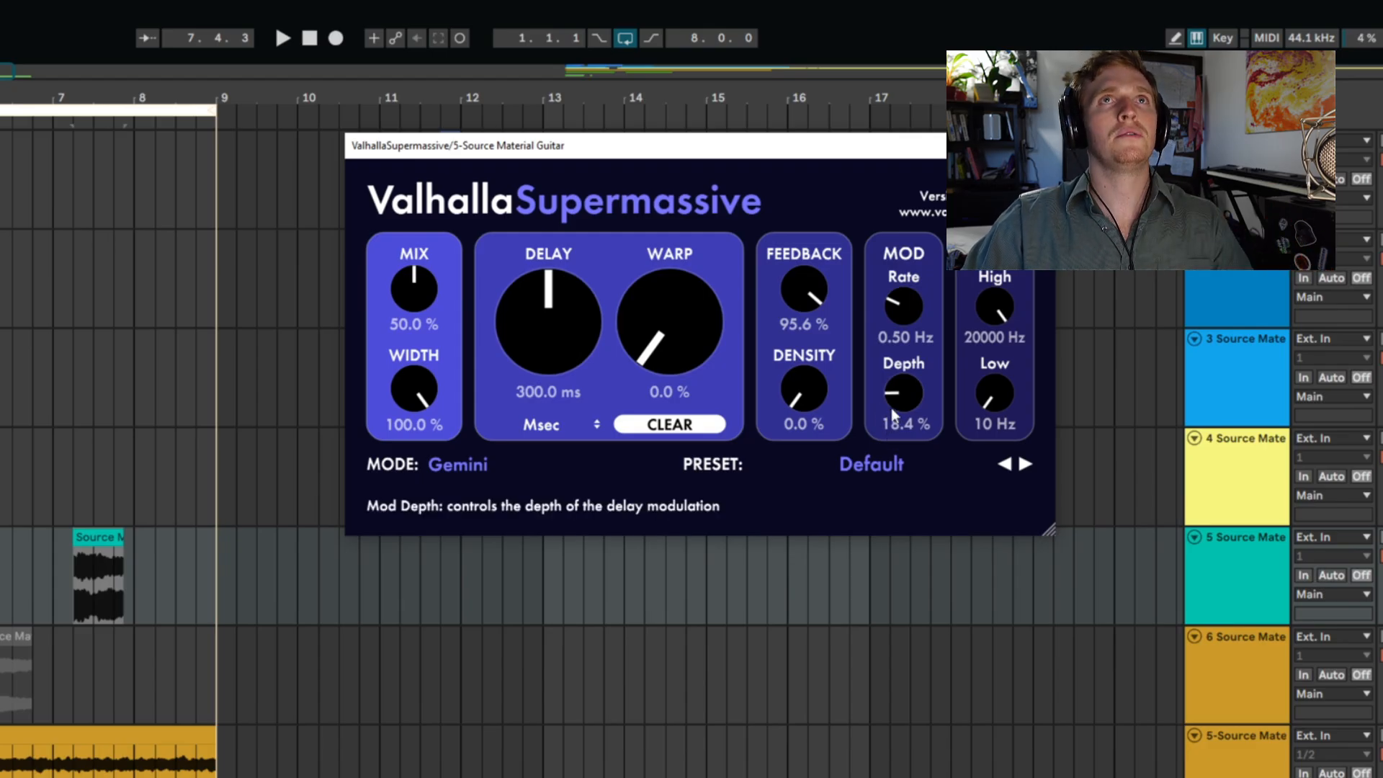
left_click_drag(892, 408, 903, 428)
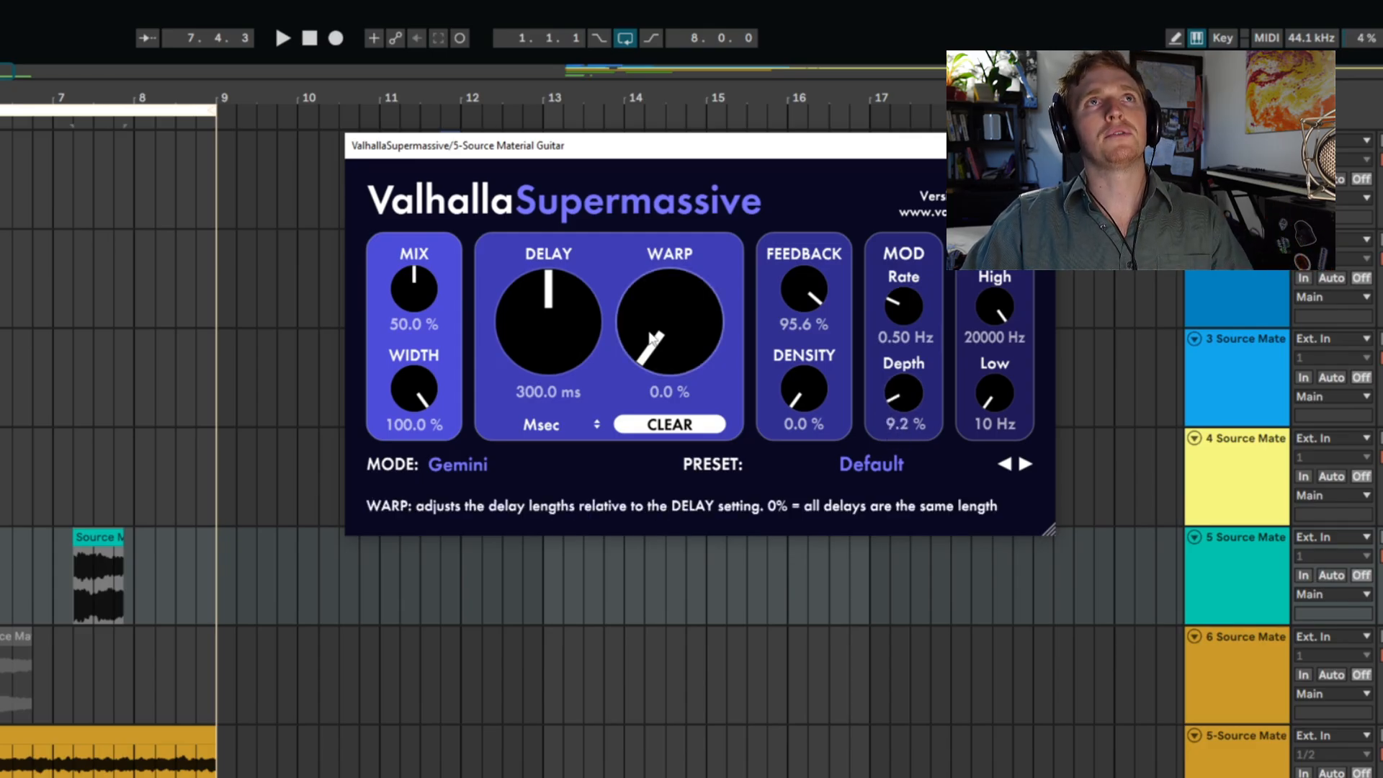
left_click_drag(651, 339, 696, 174)
left_click_drag(799, 395, 814, 231)
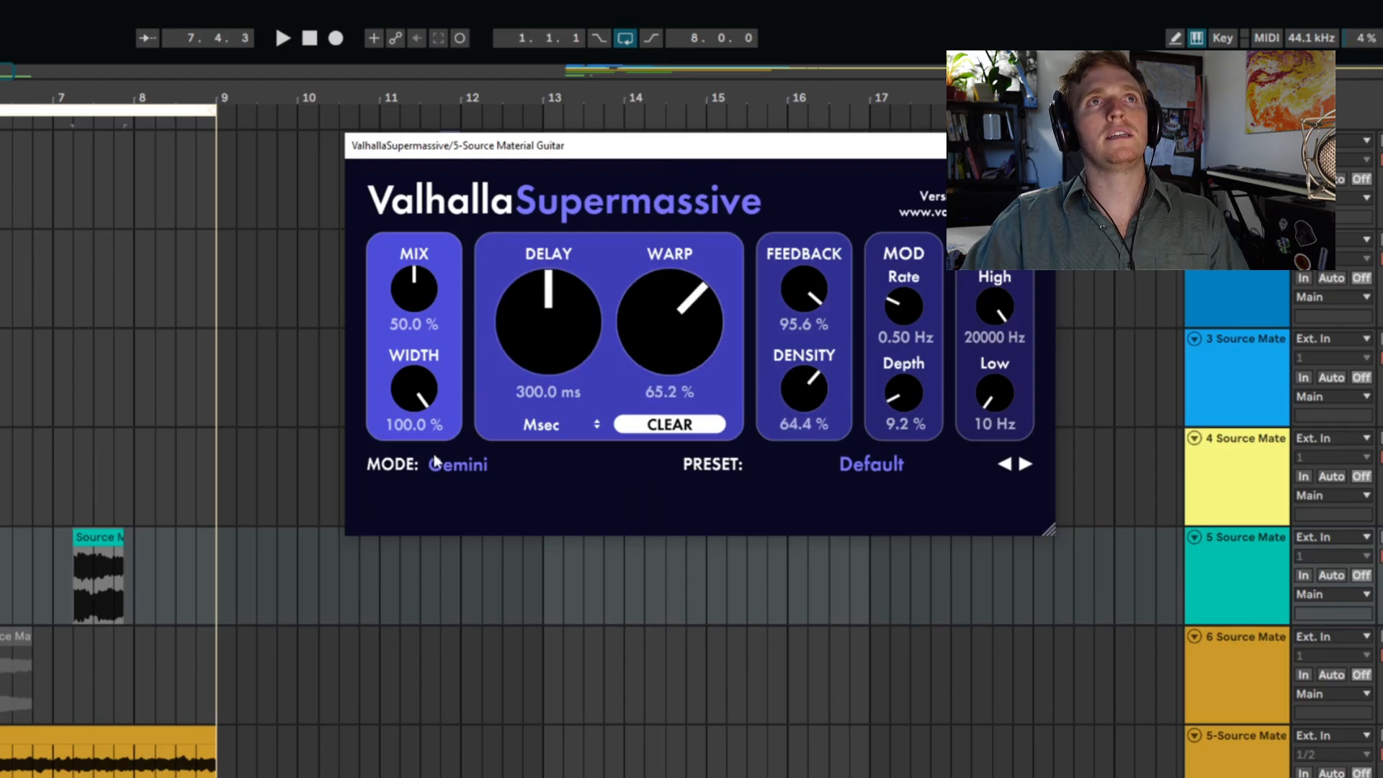
left_click(437, 463)
left_click(472, 775)
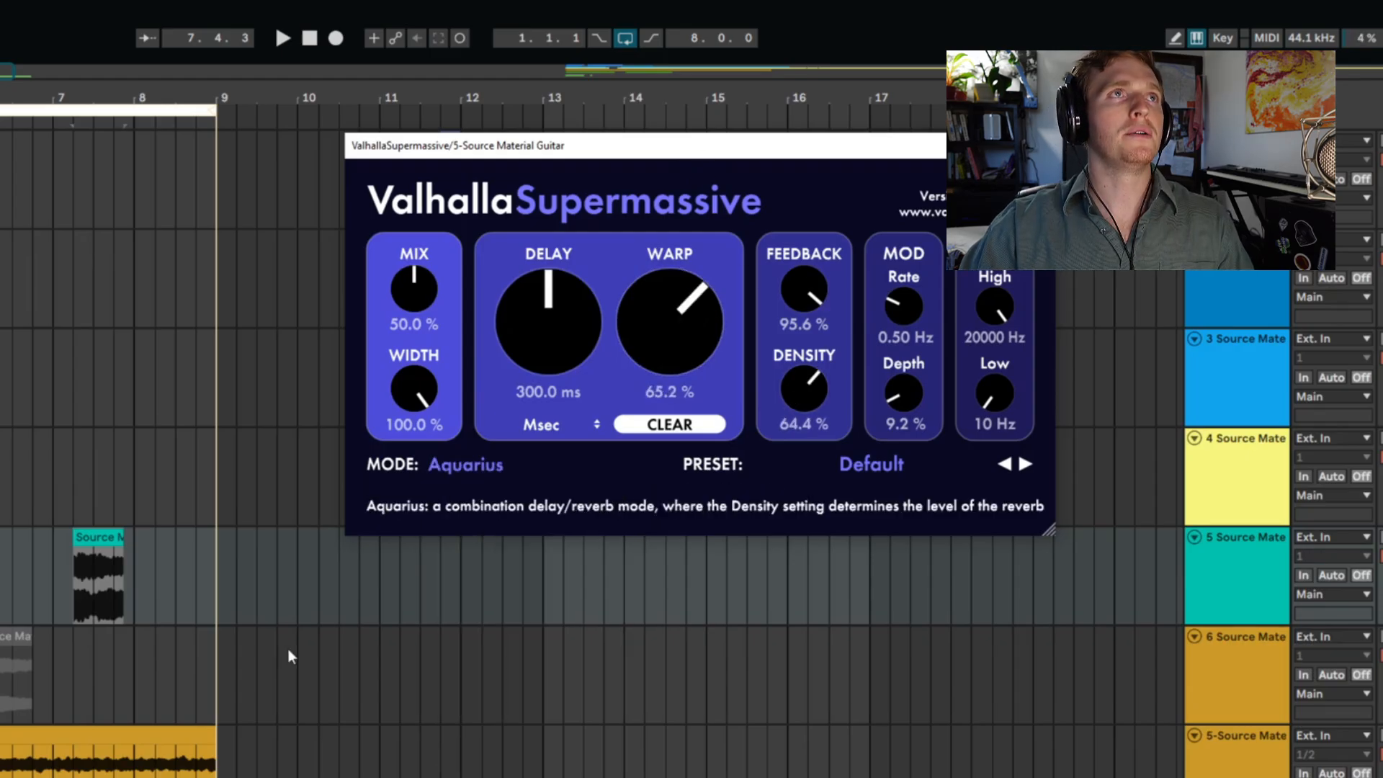
- Audition the guitar clip through the reverb and insert the OTT preset directly after ValhallaSupermassive
left_click(80, 595)
key("space")
left_click_drag(81, 594, 1214, 603)
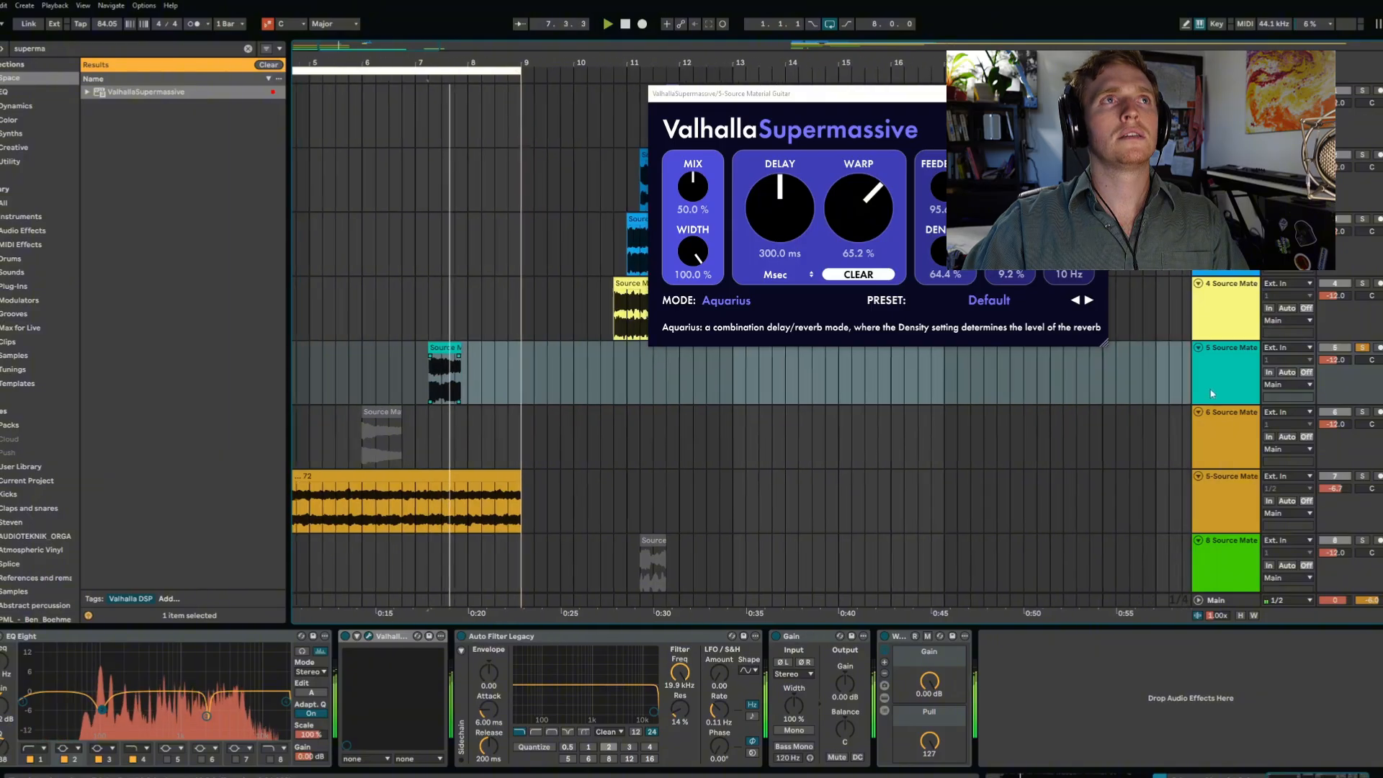
left_click(661, 378)
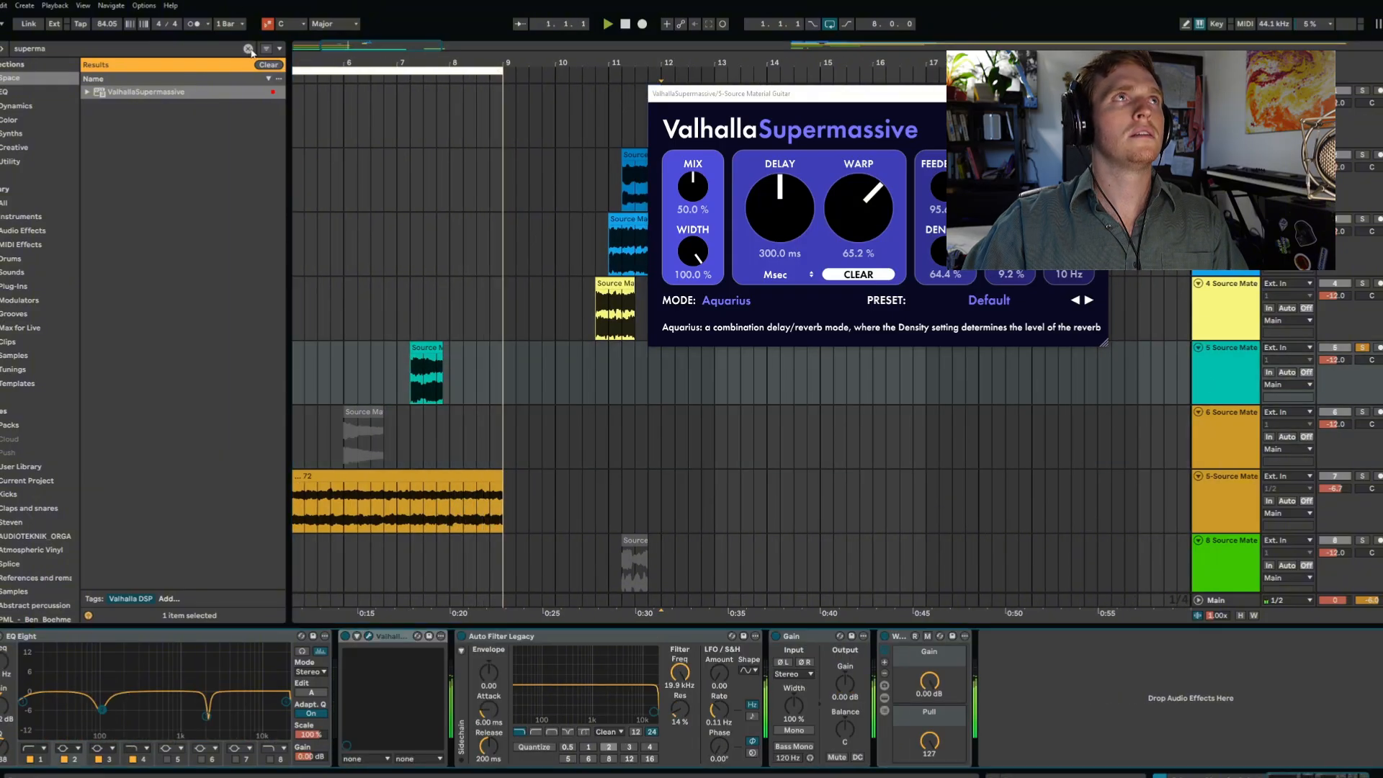
left_click(247, 49)
type("ott")
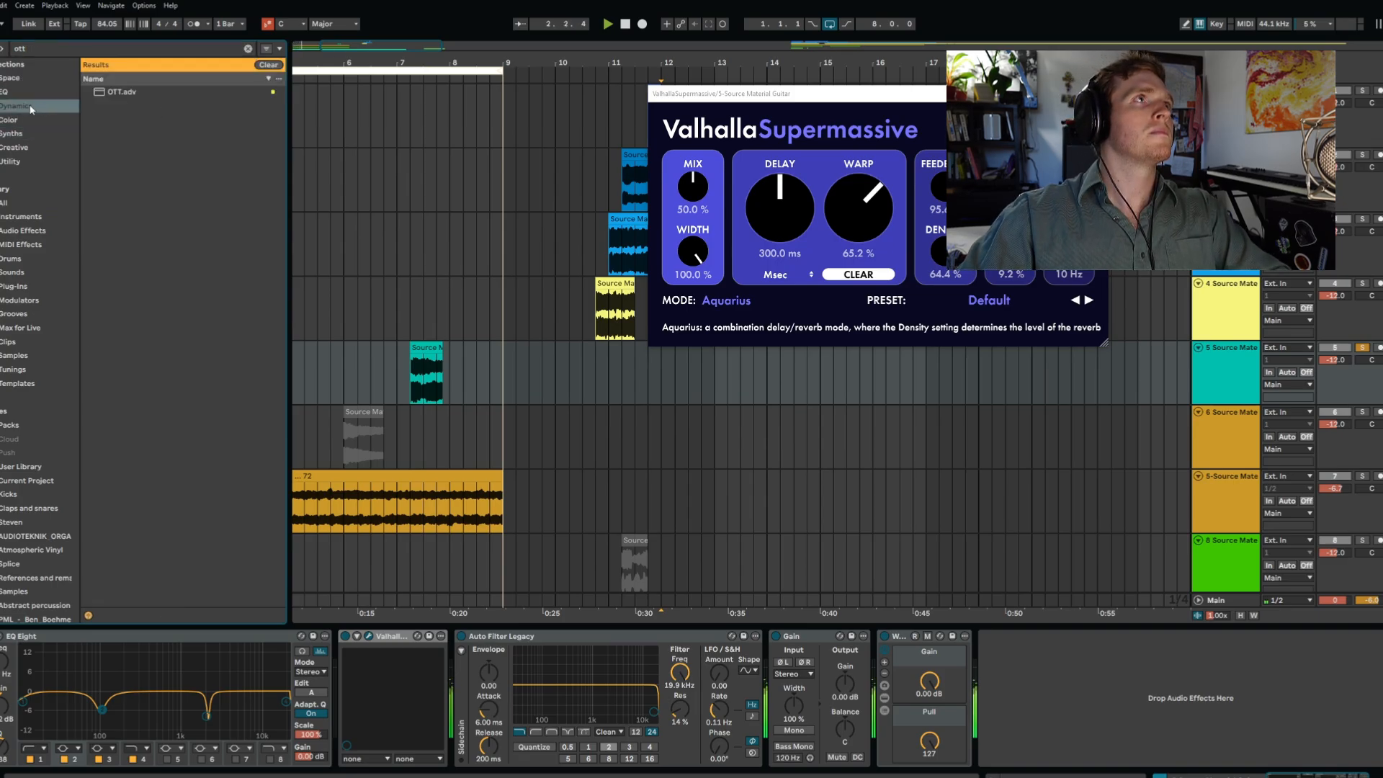
left_click_drag(126, 95, 501, 744)
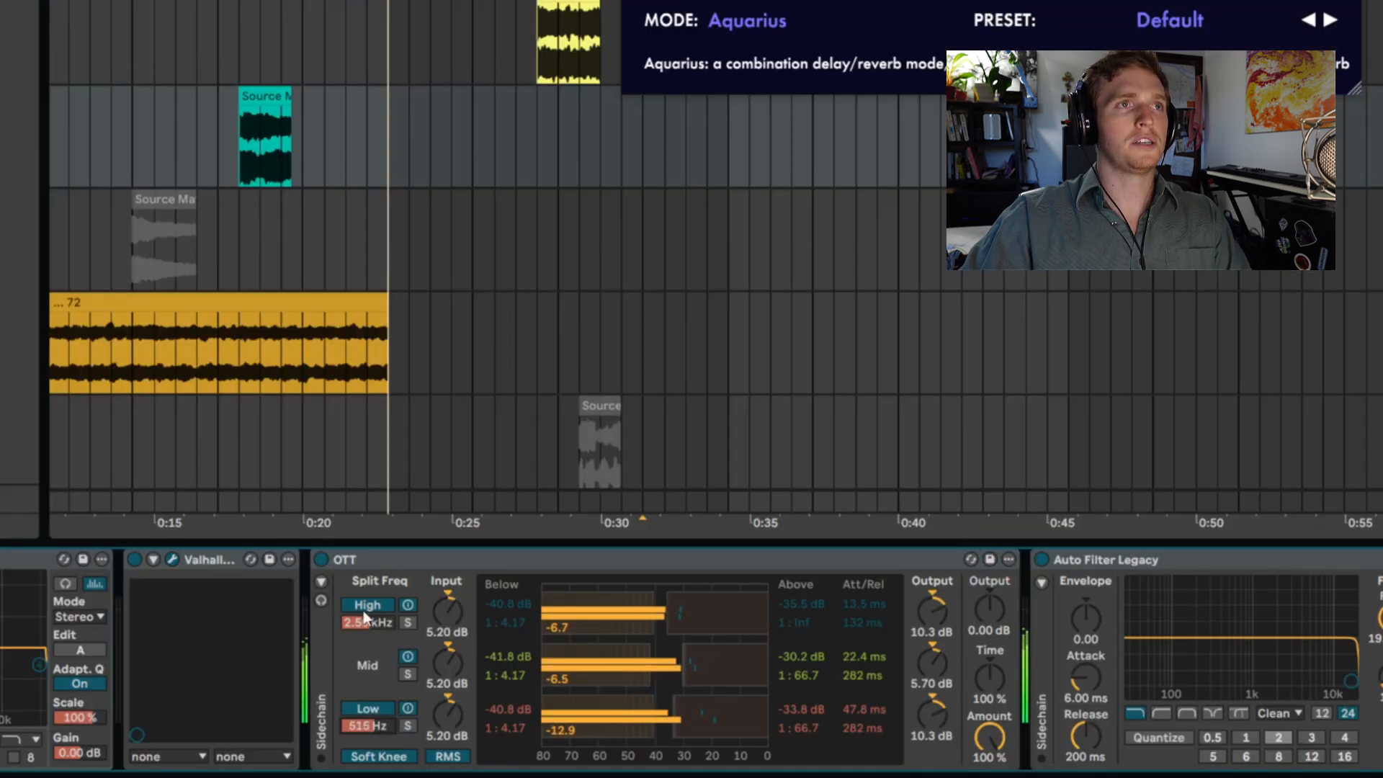
- Bounce the processed guitar clip to a new track, allowing audio to stop
left_click(261, 94)
key("ctrl+alt+b")
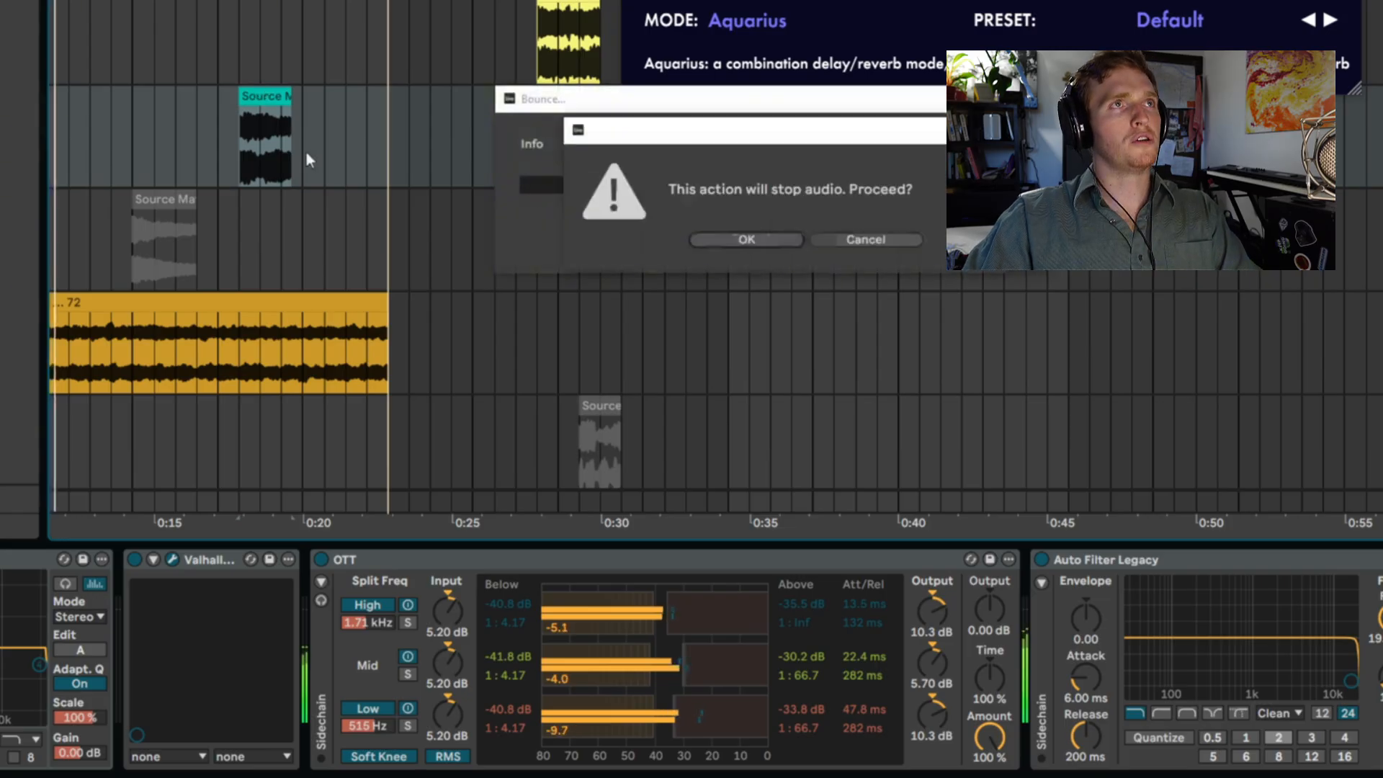
left_click(727, 237)
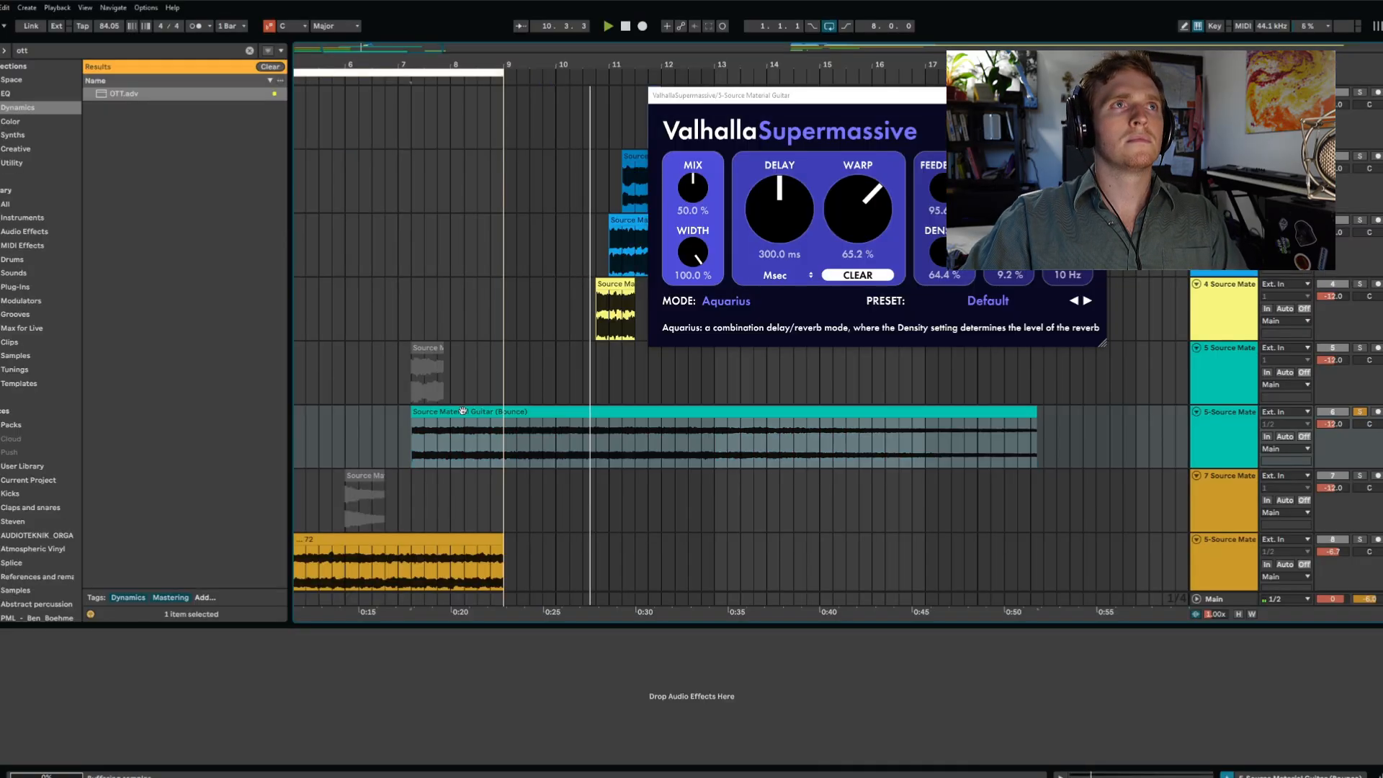
- Move the bounced guitar clip to start at bar 1 and stretch it to about 22 bars
left_click_drag(465, 418, 333, 422)
scroll(655, 466, "left", 3)
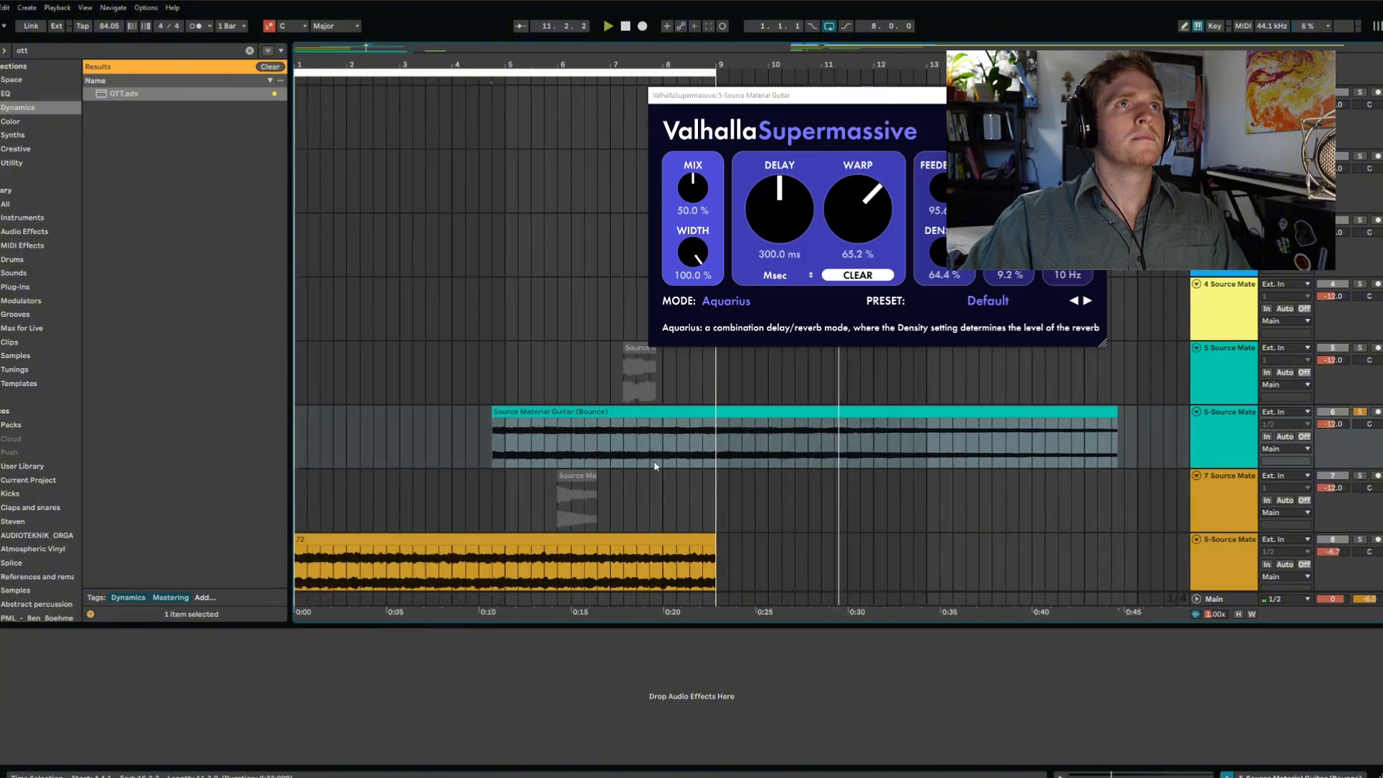
left_click_drag(616, 412, 404, 412)
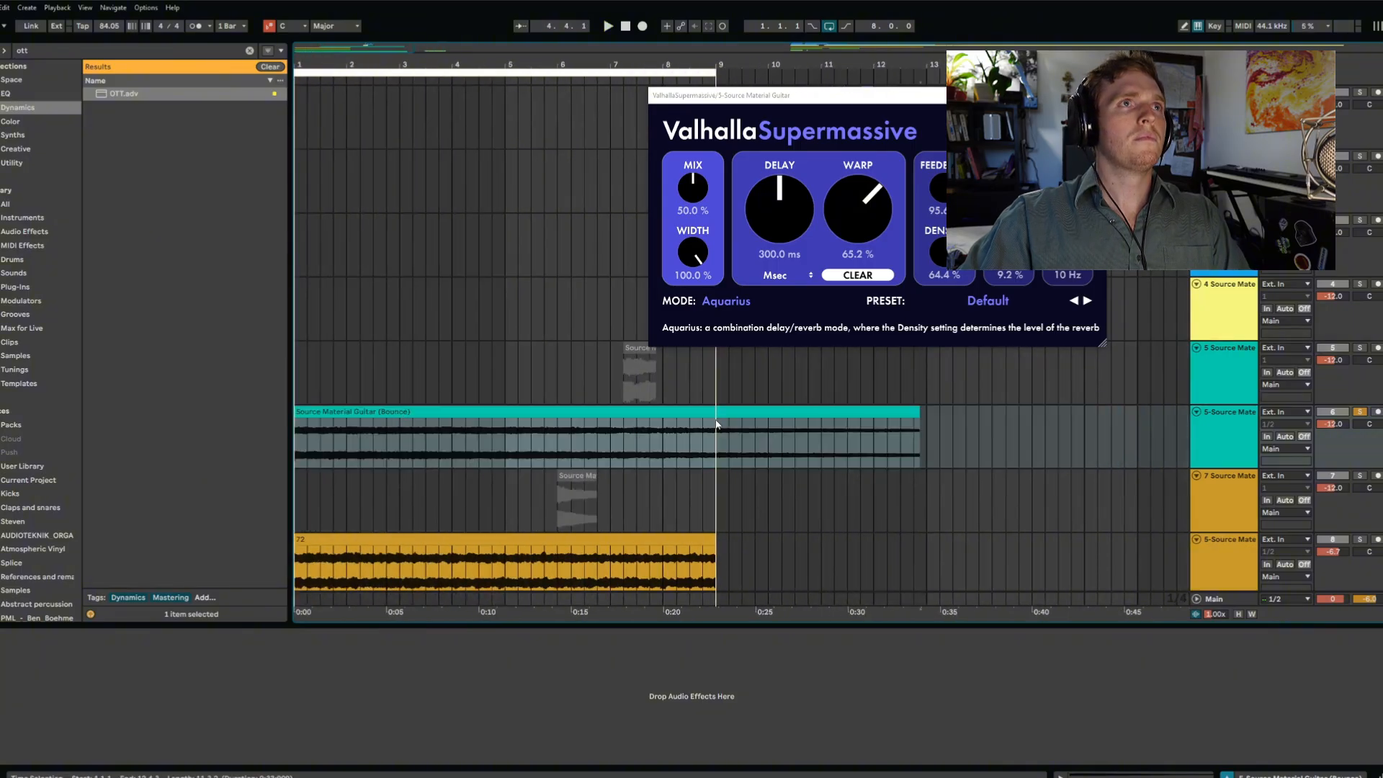
left_click(1018, 453)
left_click_drag(920, 422, 1121, 413)
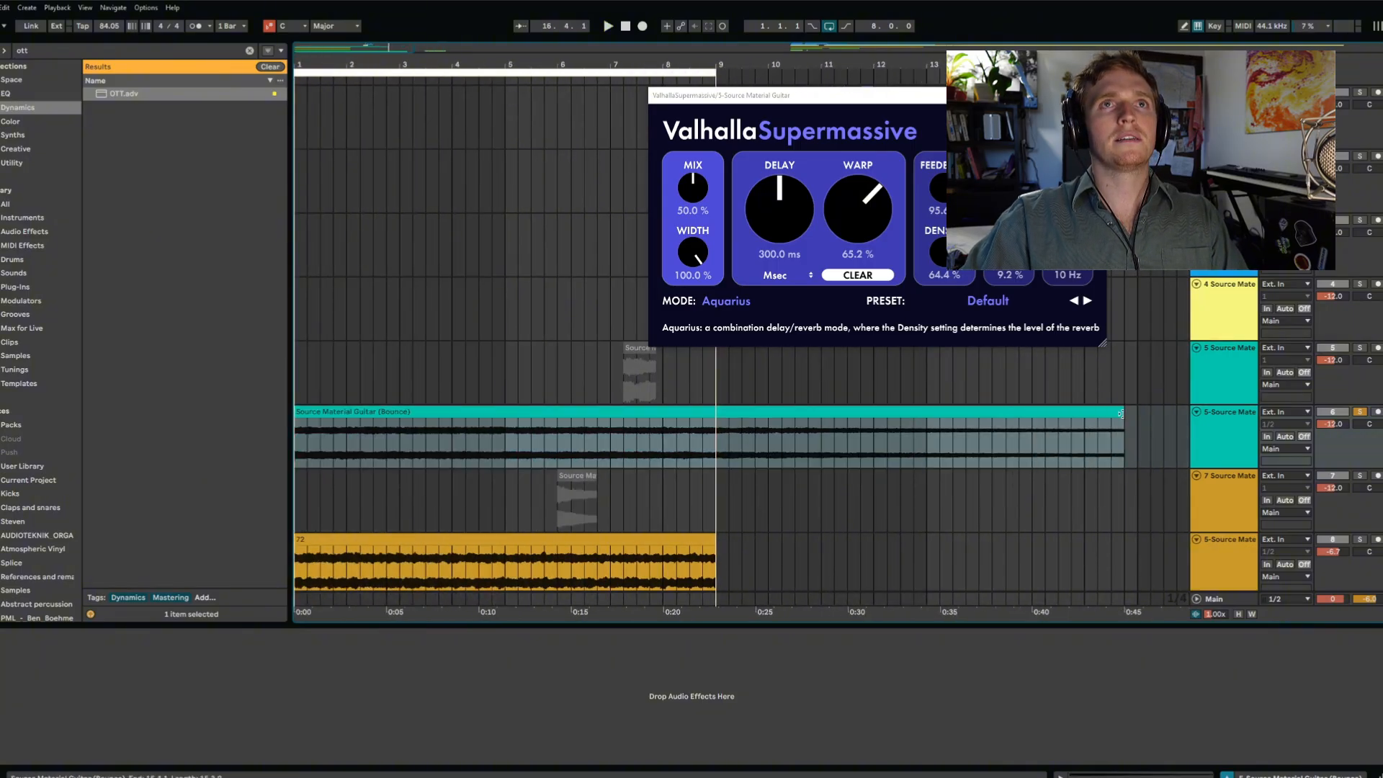
left_click_drag(1252, 438, 1029, 463)
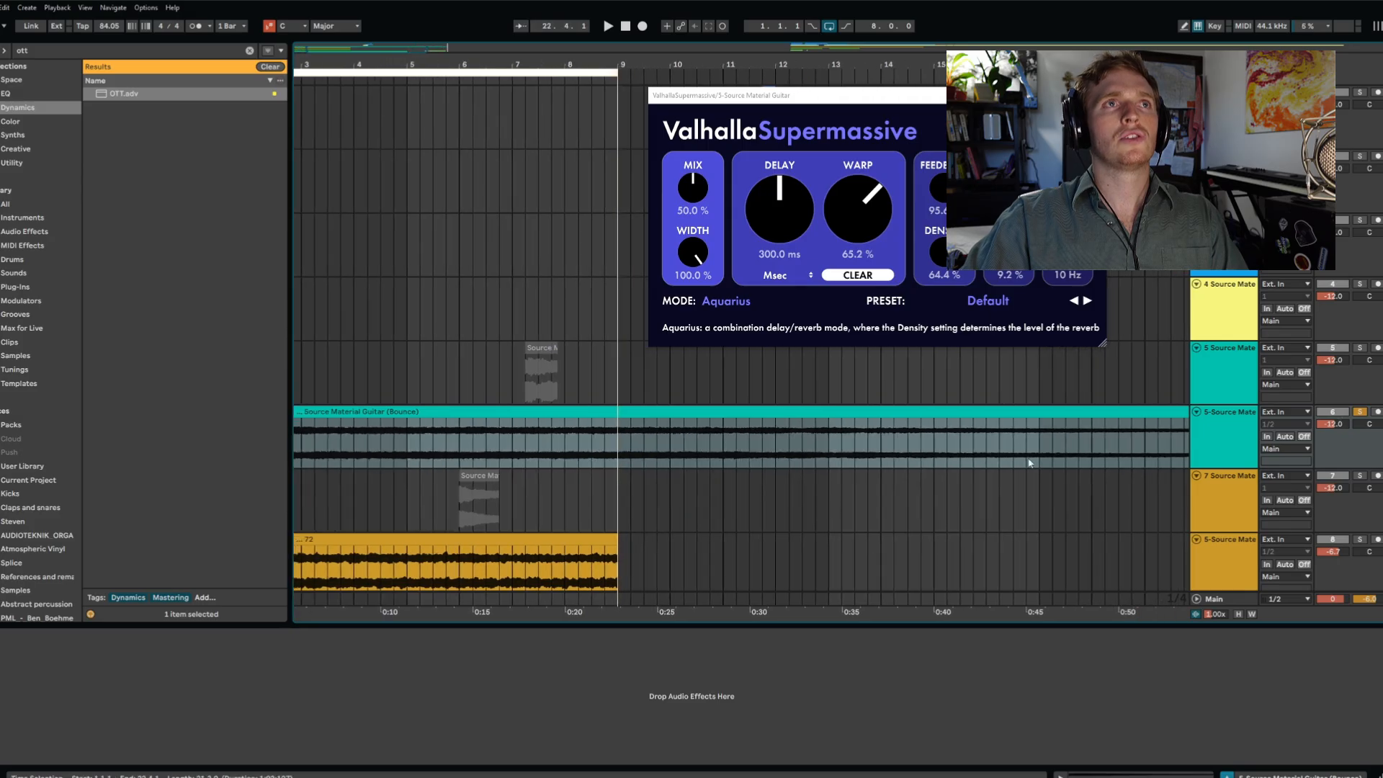
- Set the bounced guitar clip's warp mode to Beats, preserving 1/4 with back-and-forth looping
double_click(498, 408)
left_click(145, 648)
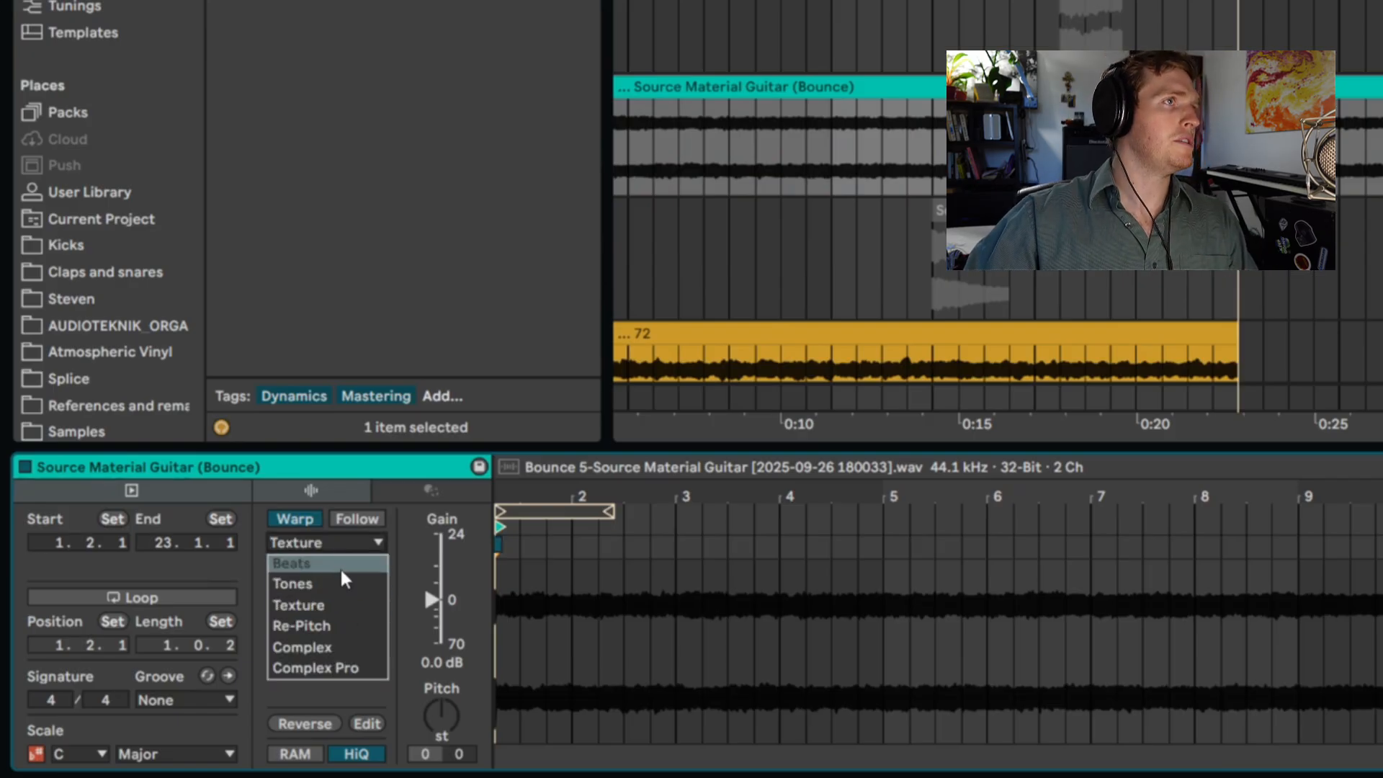
left_click(339, 564)
left_click(324, 580)
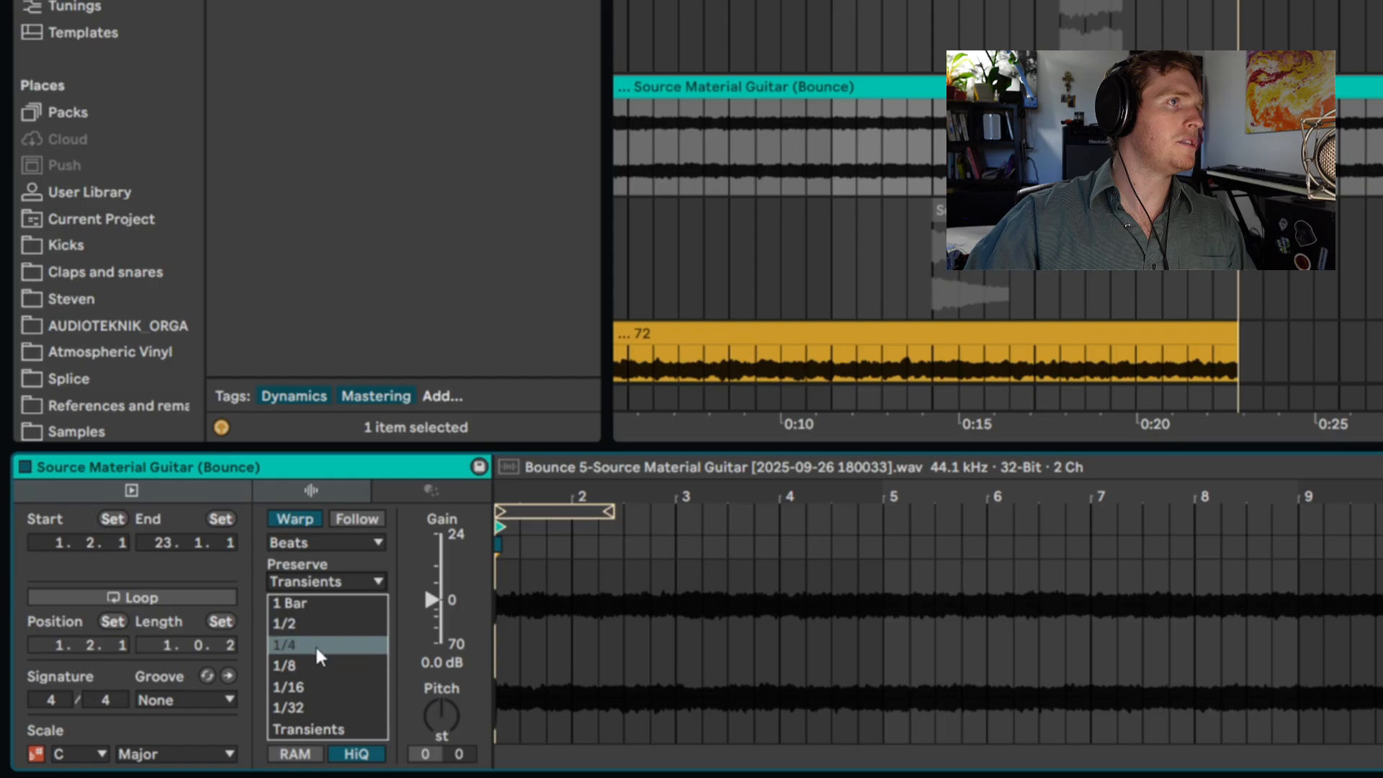
left_click(319, 646)
left_click(309, 610)
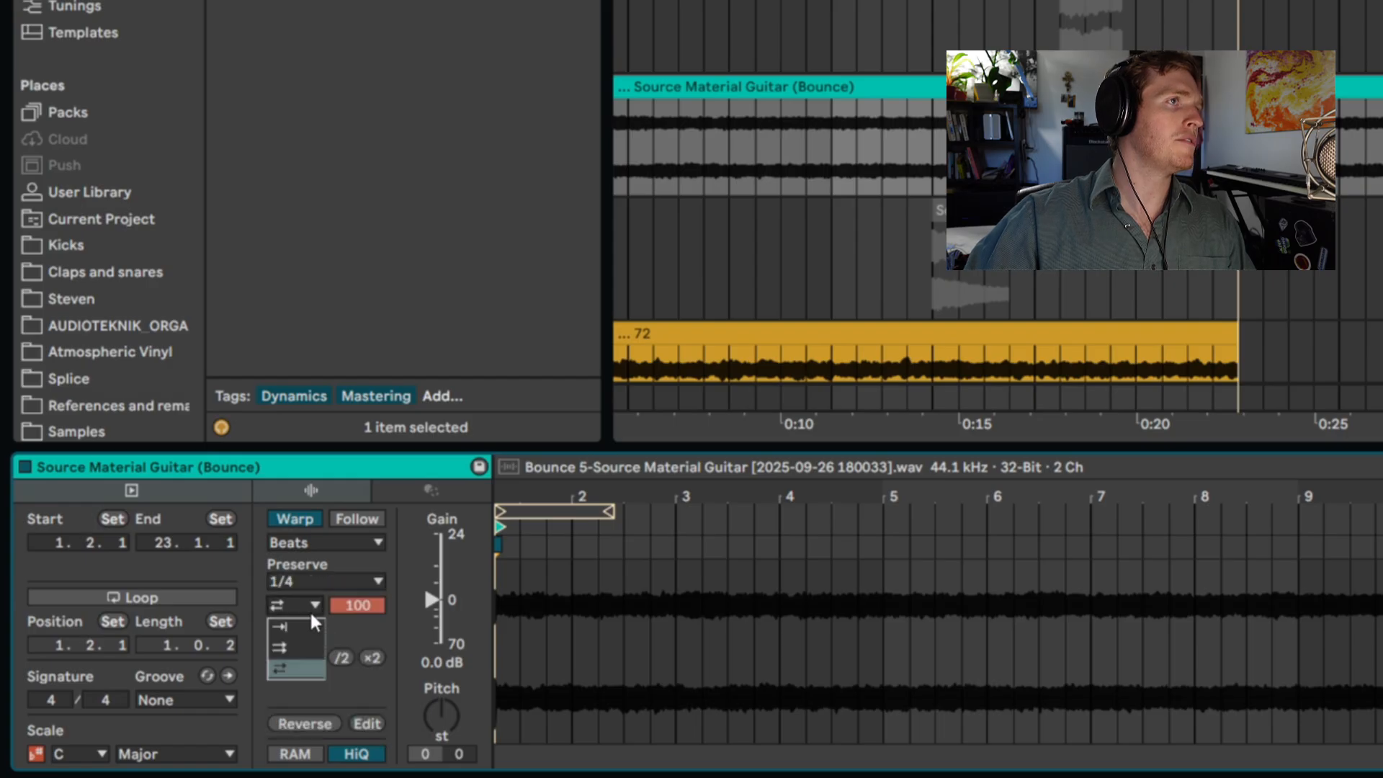
left_click(293, 658)
- Audition the stretched guitar clip from its start, trim it to end at bar 9, and close the ValhallaSupermassive window
key("space")
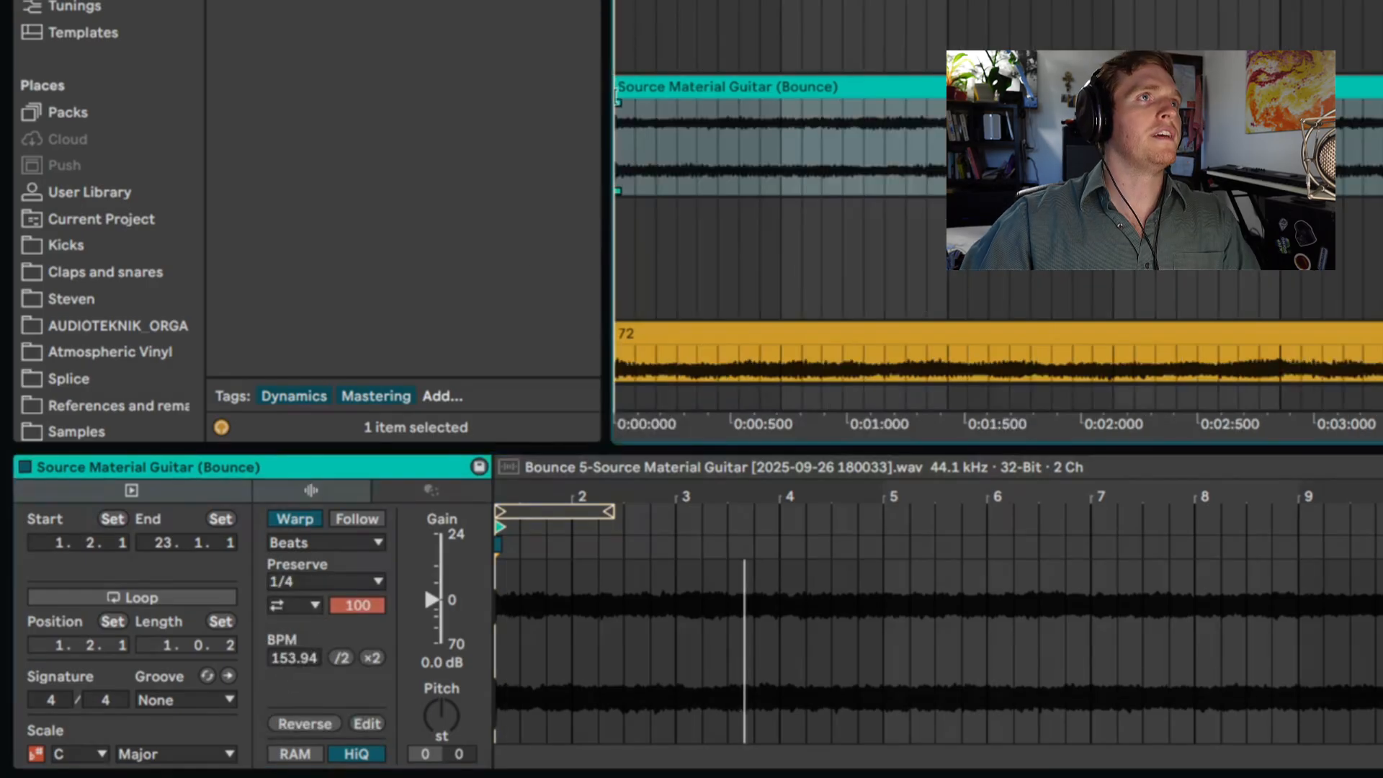
left_click(618, 104)
key("space")
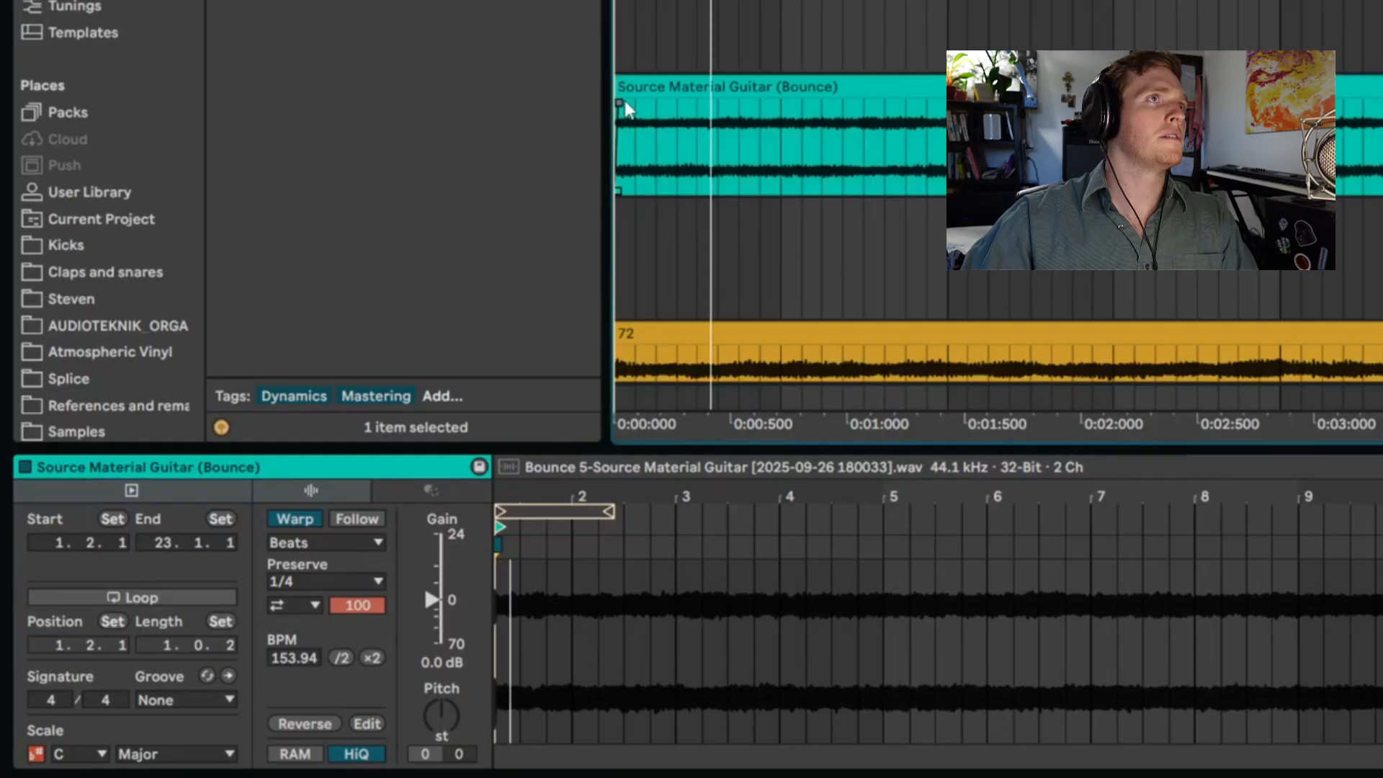
scroll(748, 173, "down", 10)
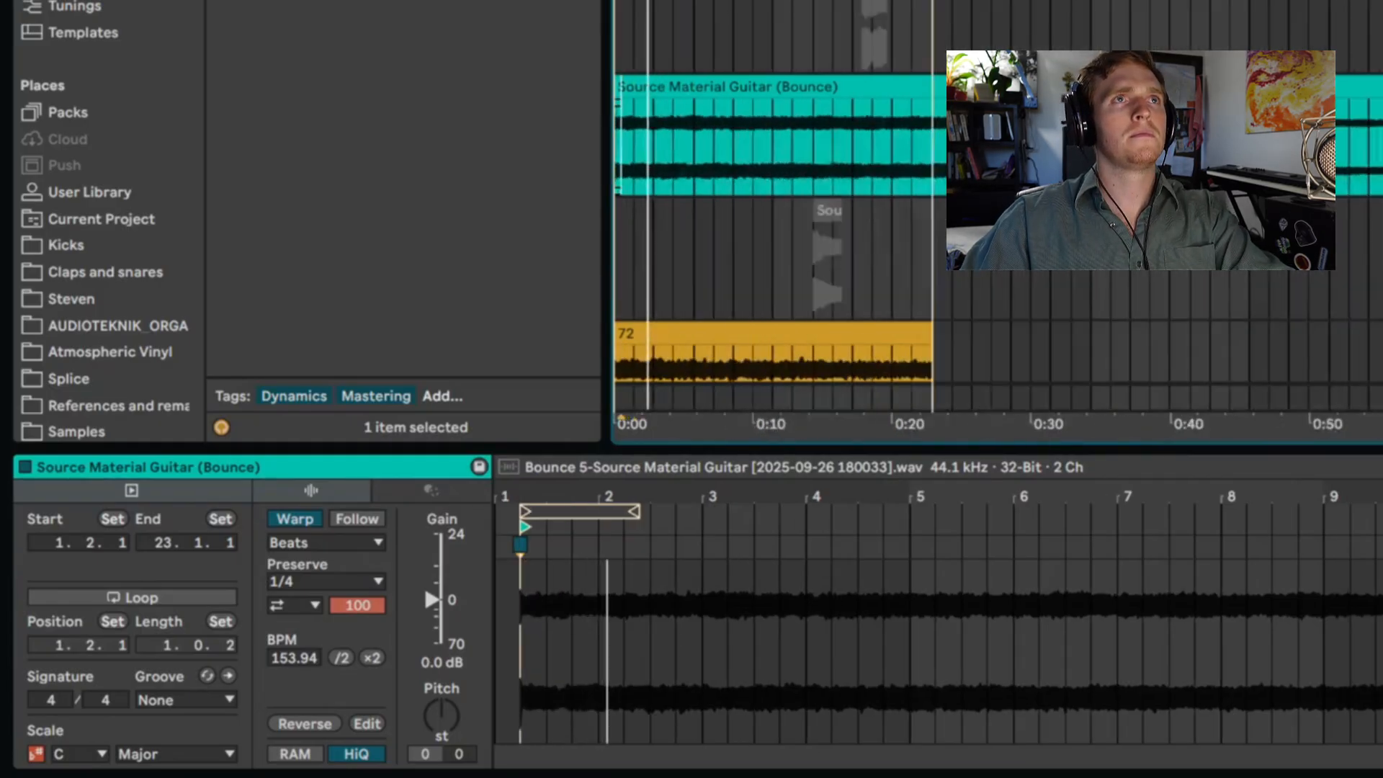
left_click_drag(1382, 87, 933, 87)
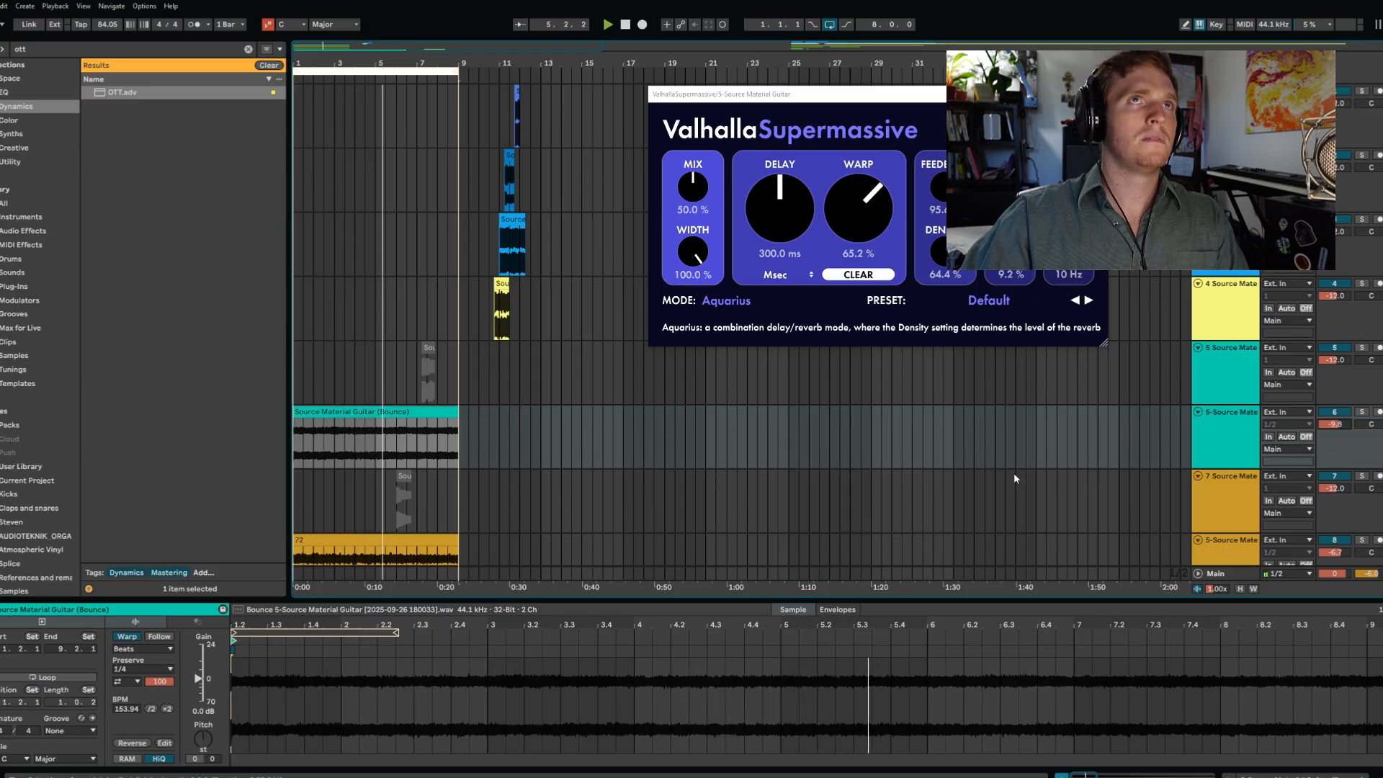
left_click(1096, 94)
- Insert a MIDI track below track 71 and find the Wavetable instrument for it
scroll(889, 235, "down", 6)
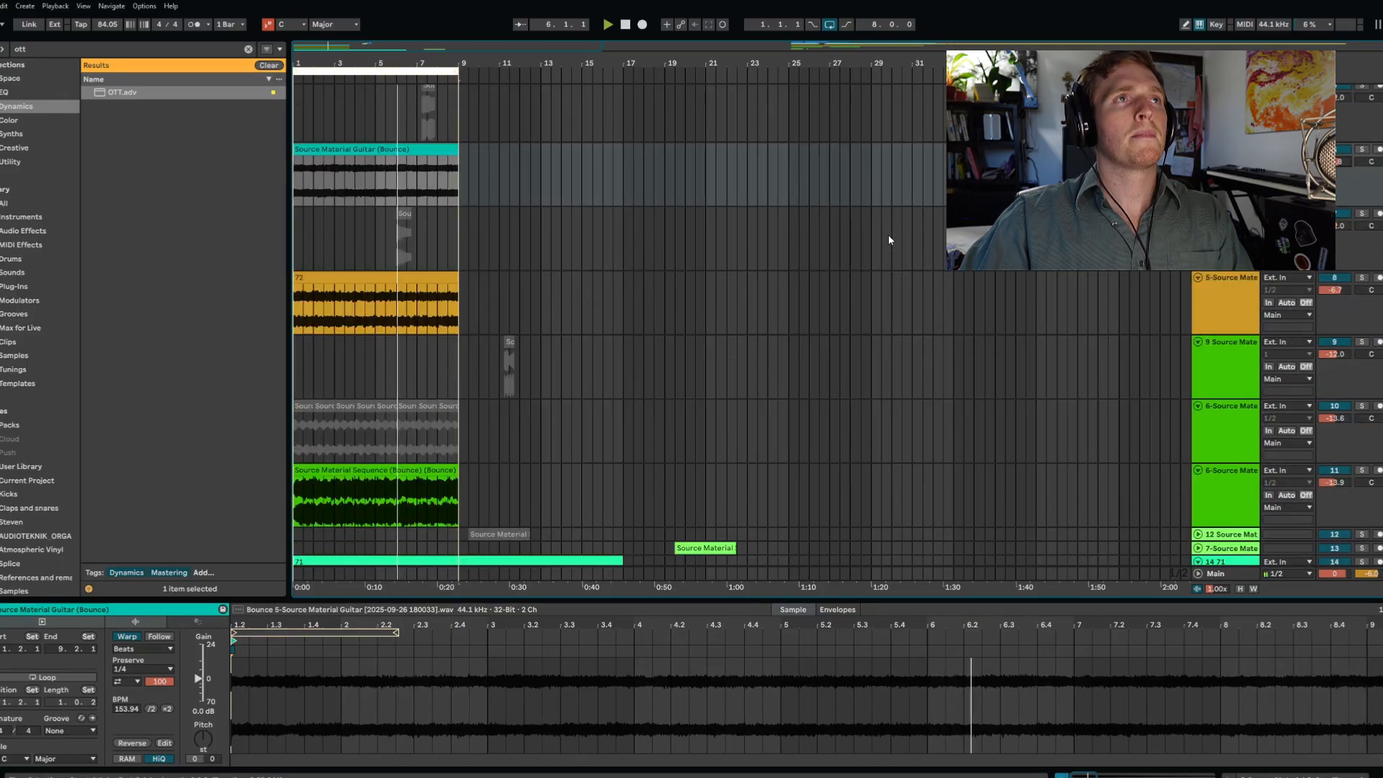
scroll(889, 235, "up", 5)
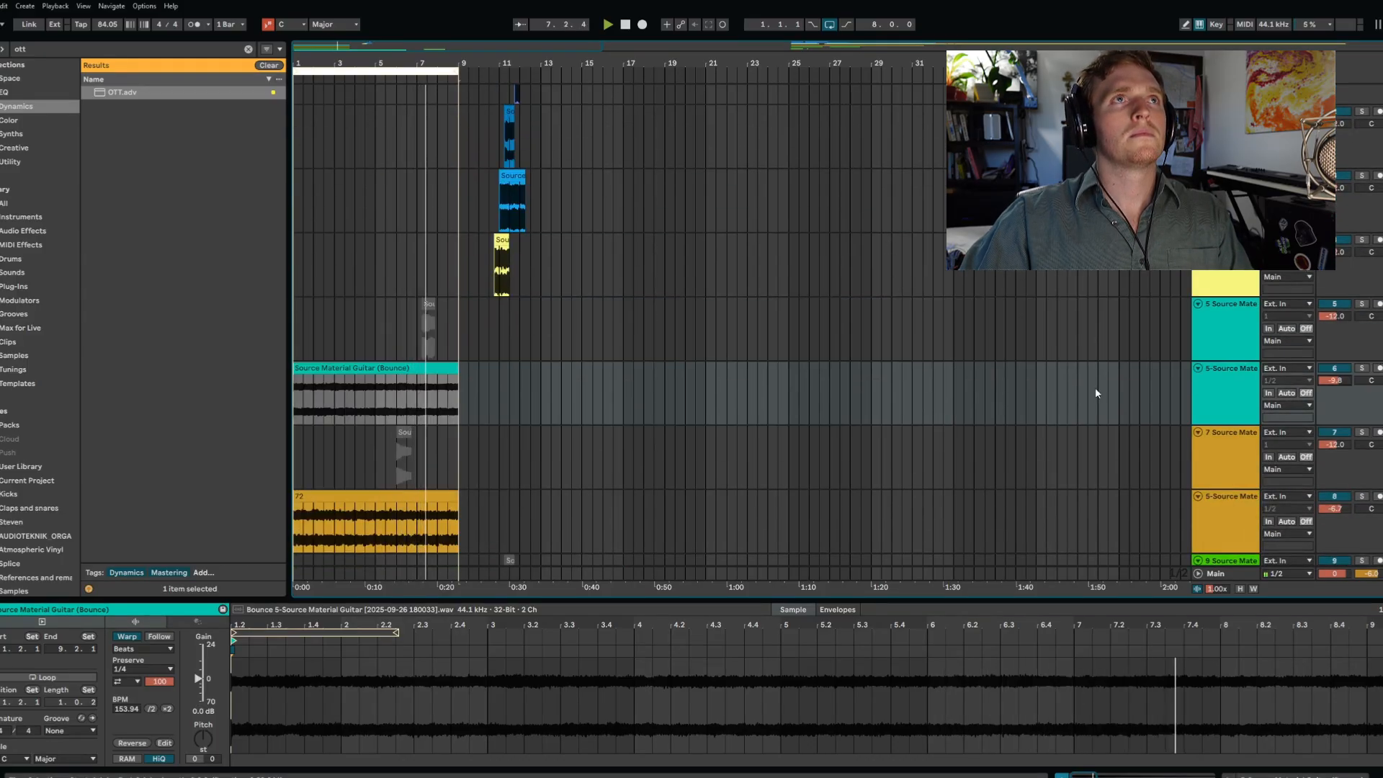
scroll(1096, 390, "up", 1)
left_click(506, 257)
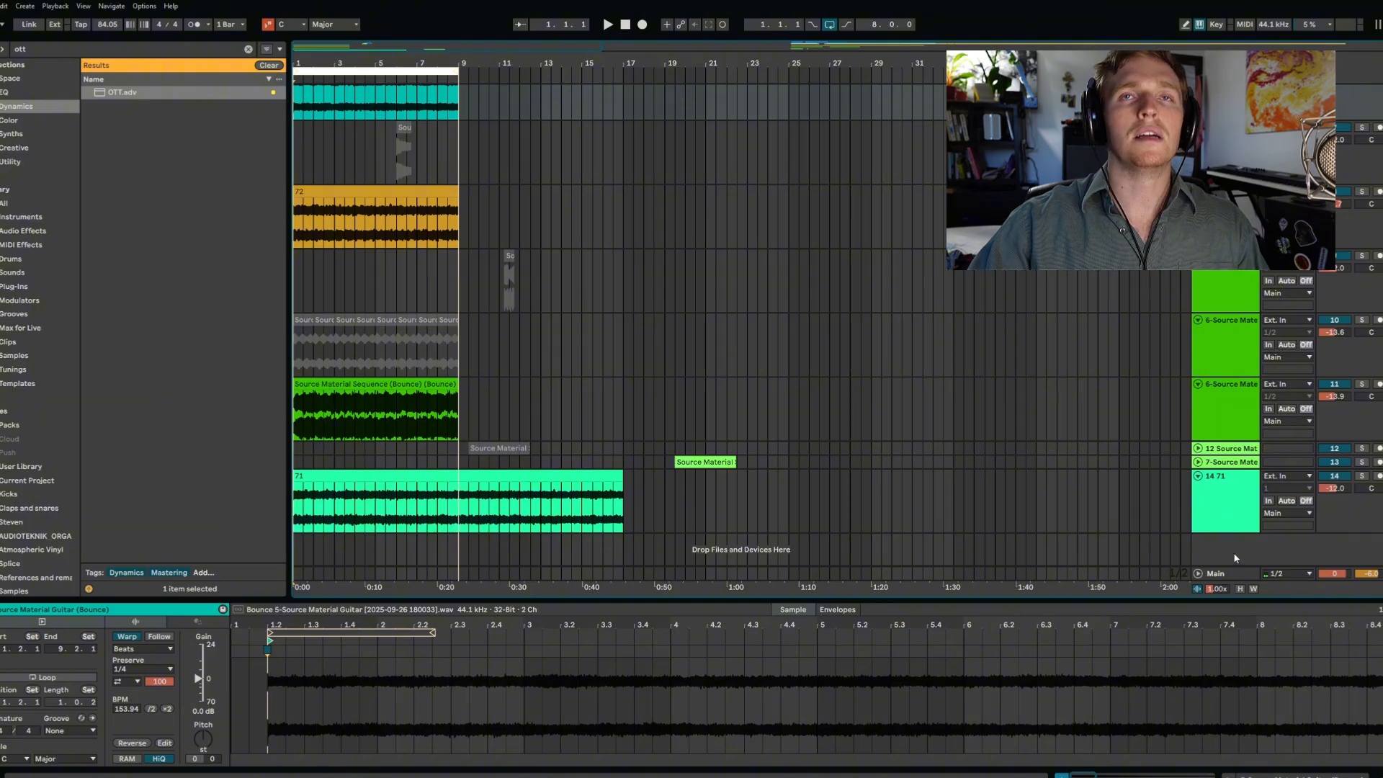
right_click(1235, 557)
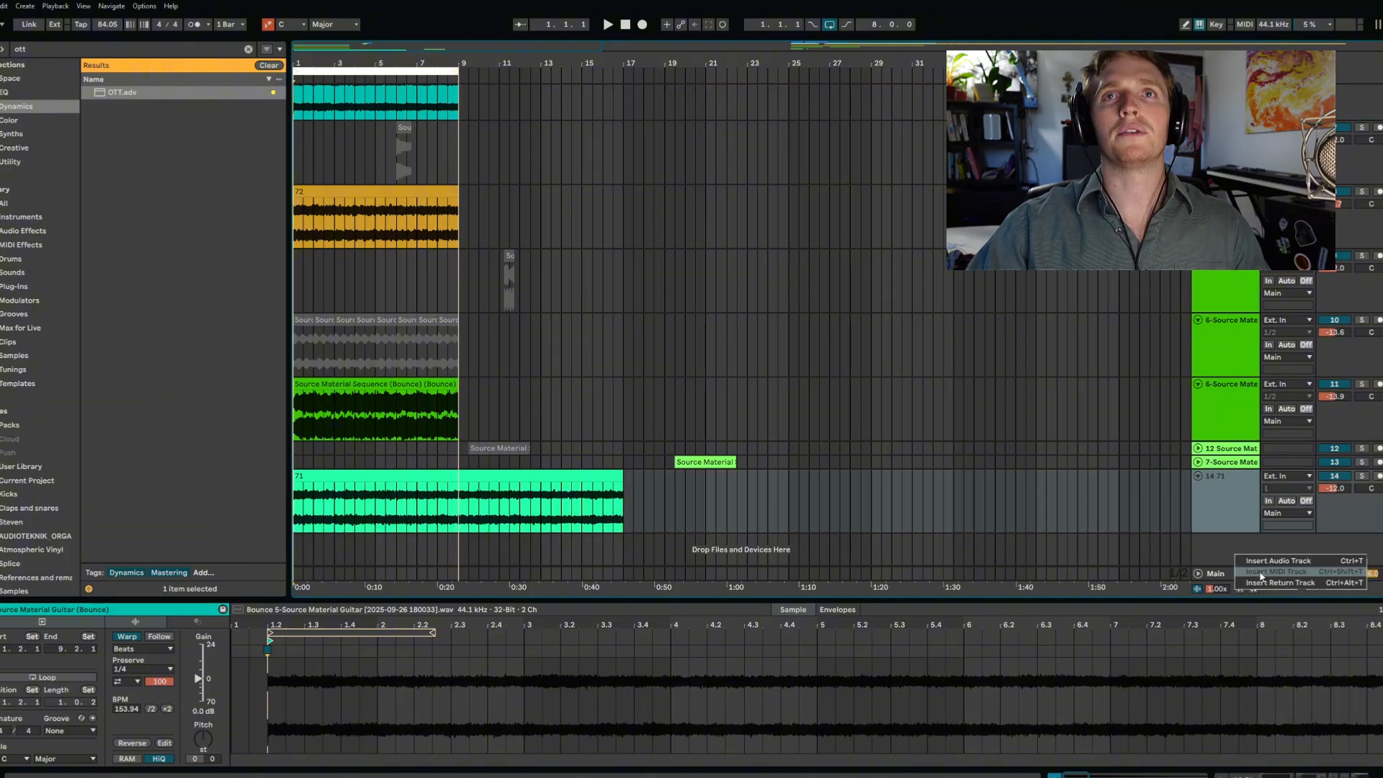
left_click(1262, 573)
left_click(252, 65)
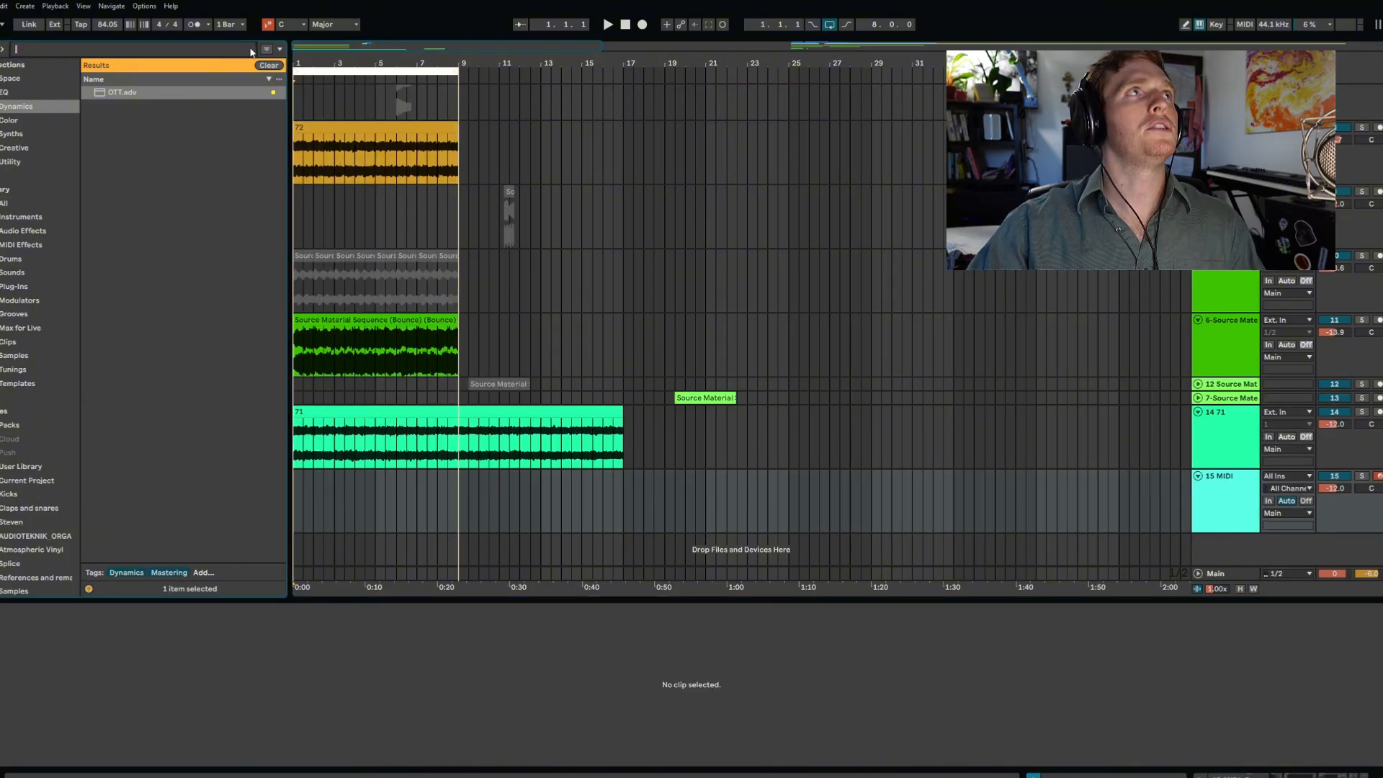
type("wave")
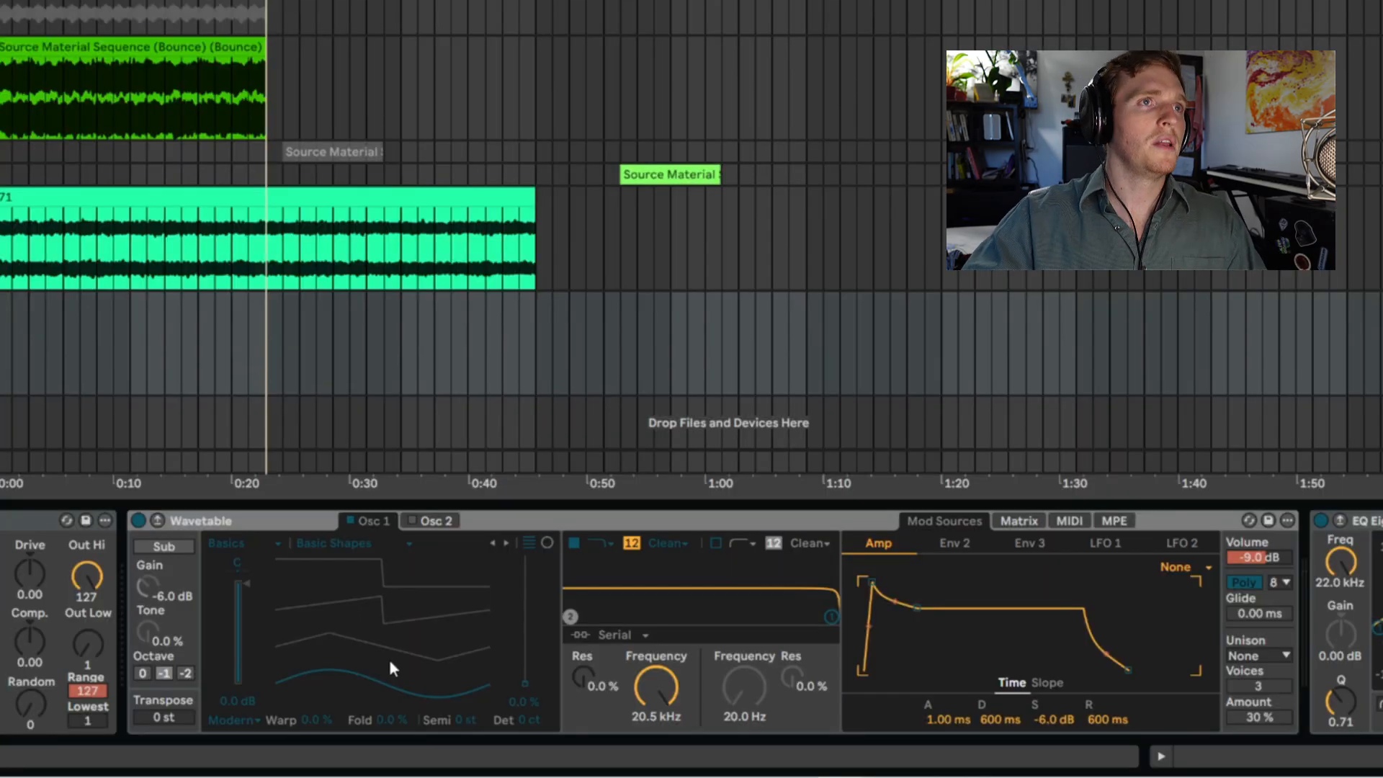
- Shape the Wavetable patch with oscillator position 81%, filter frequency 331 Hz, and Shimmer unison at 11% amount
left_click_drag(389, 659, 389, 559)
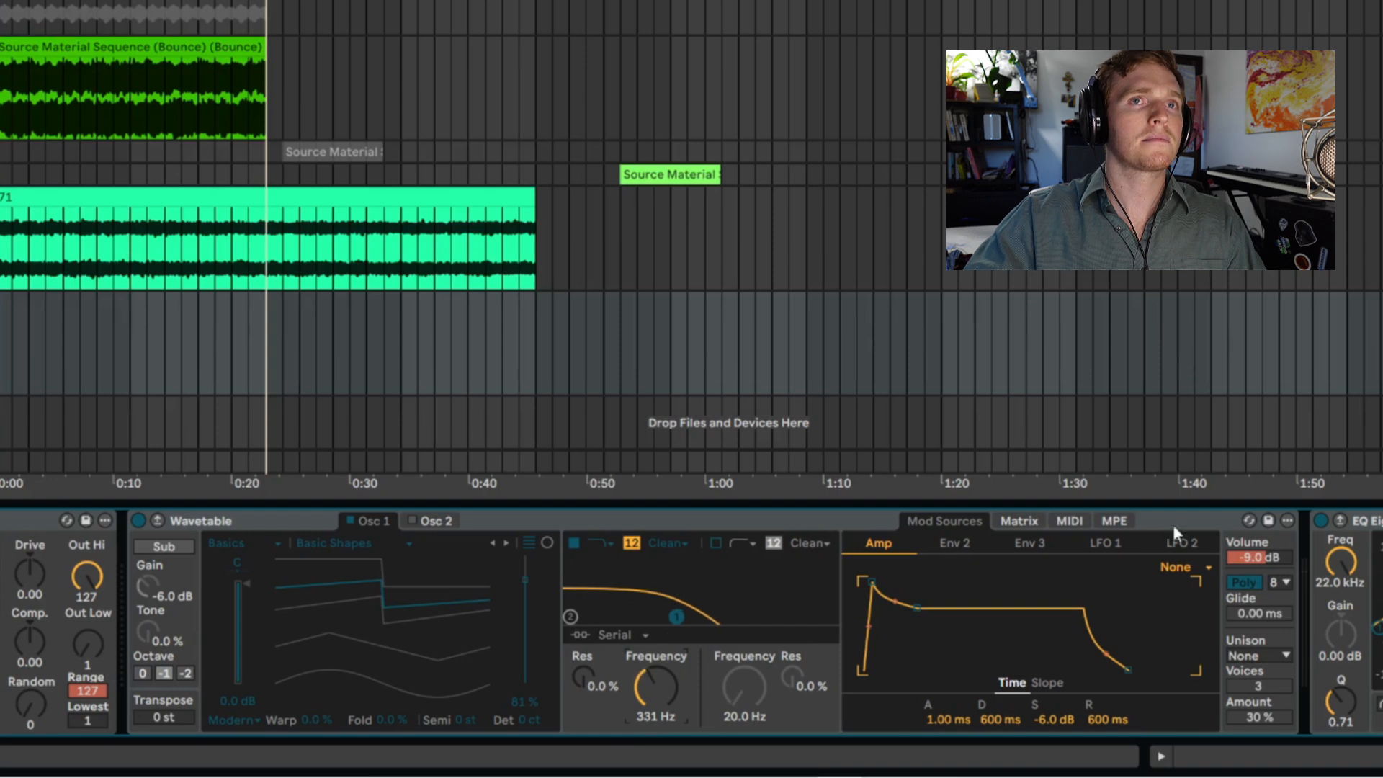
left_click(1272, 655)
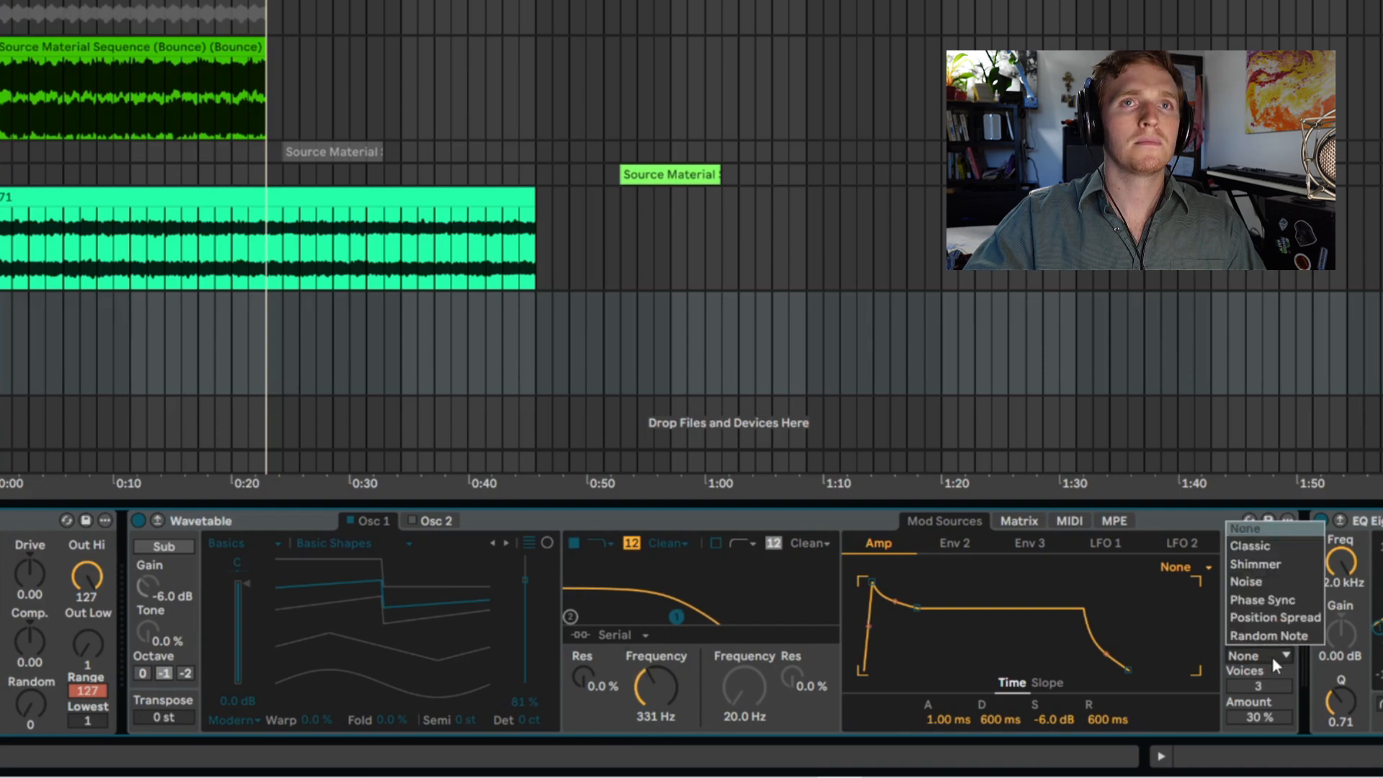
left_click(1284, 567)
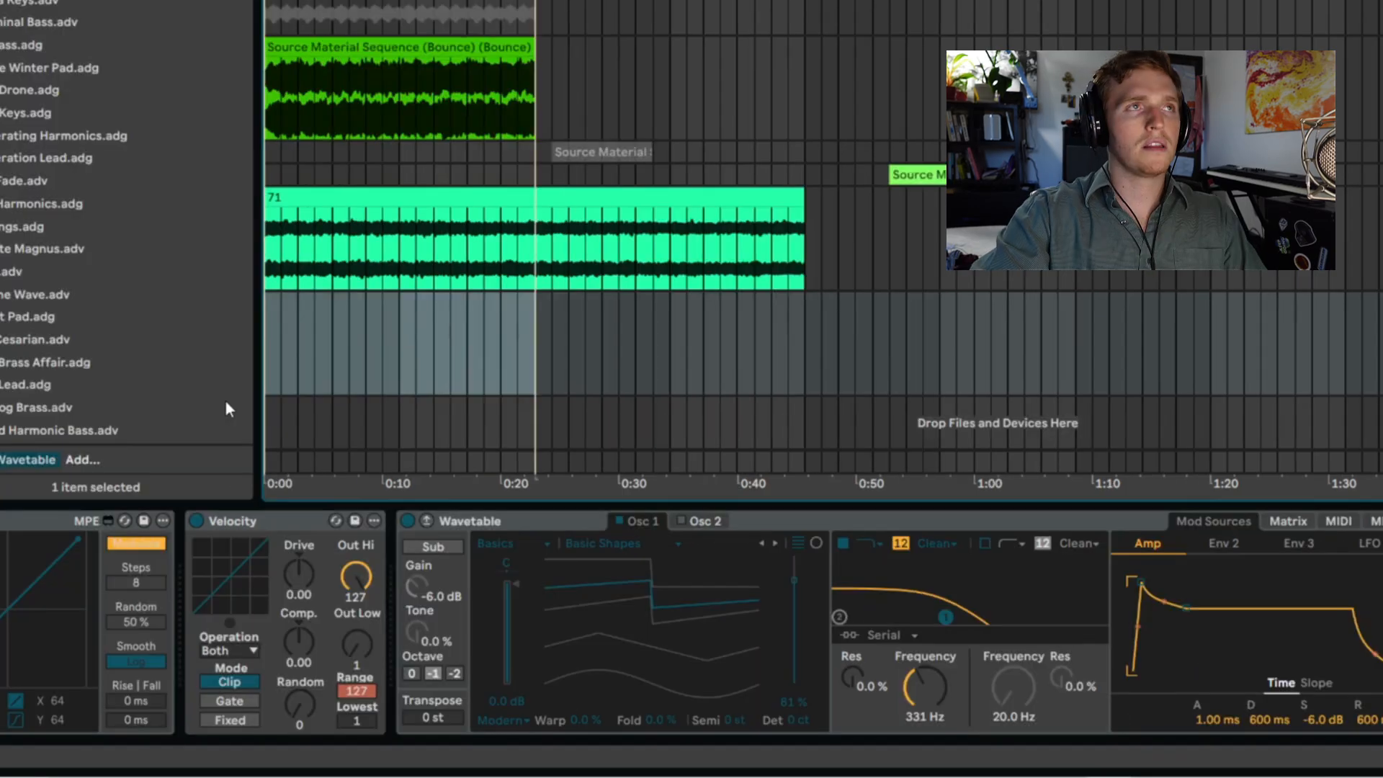
- Create an eight-bar MIDI clip from bar 1 and enter A#0, F2, G#2 and A#1 notes at its start
key("ctrl+shift+m")
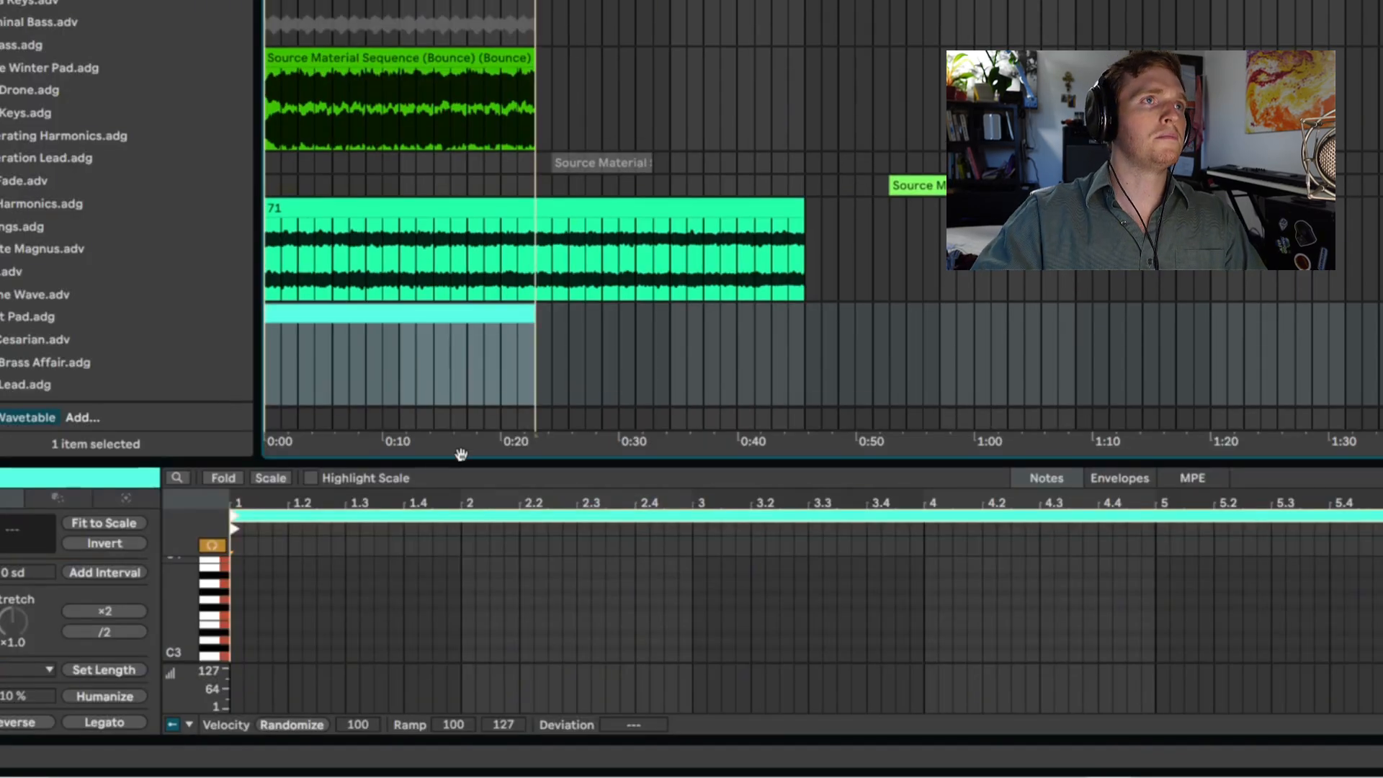
left_click_drag(466, 462, 511, 88)
key("space")
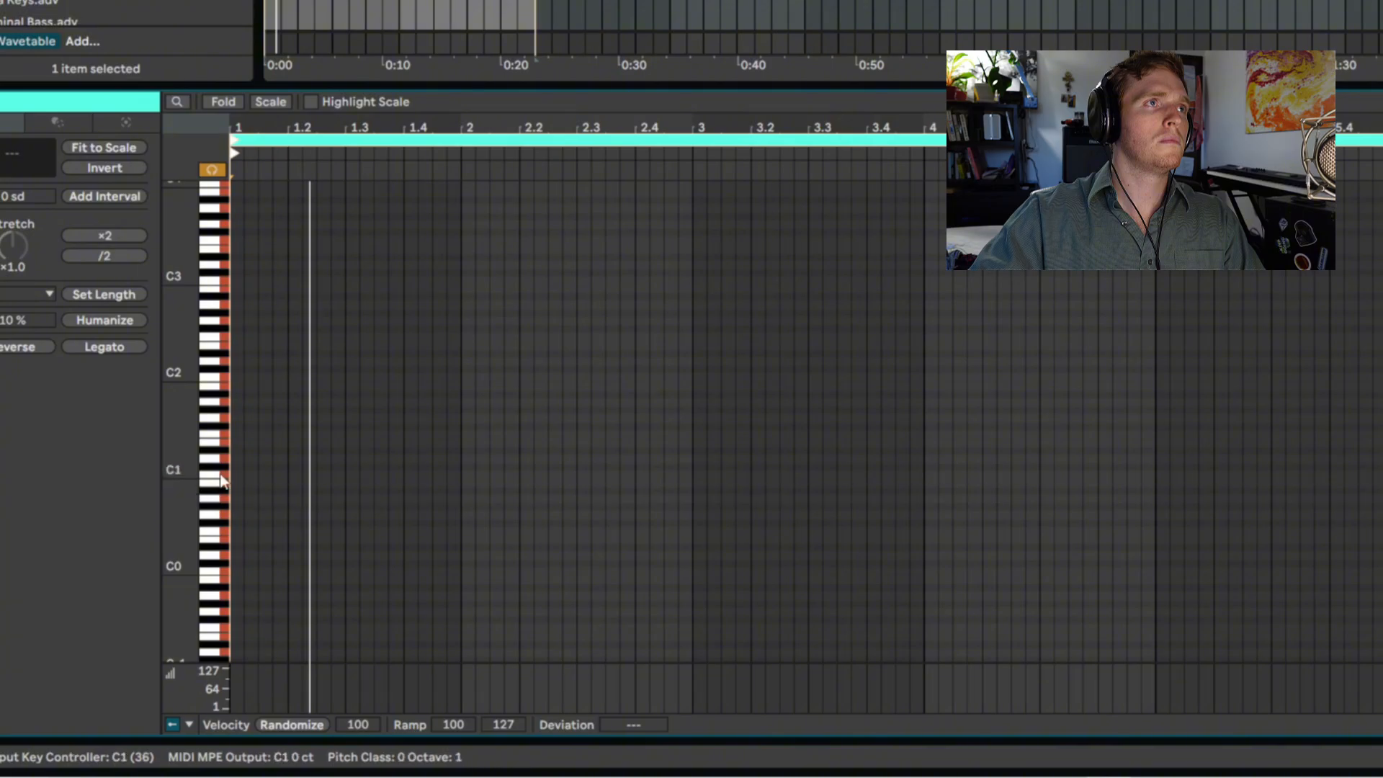
double_click(233, 490)
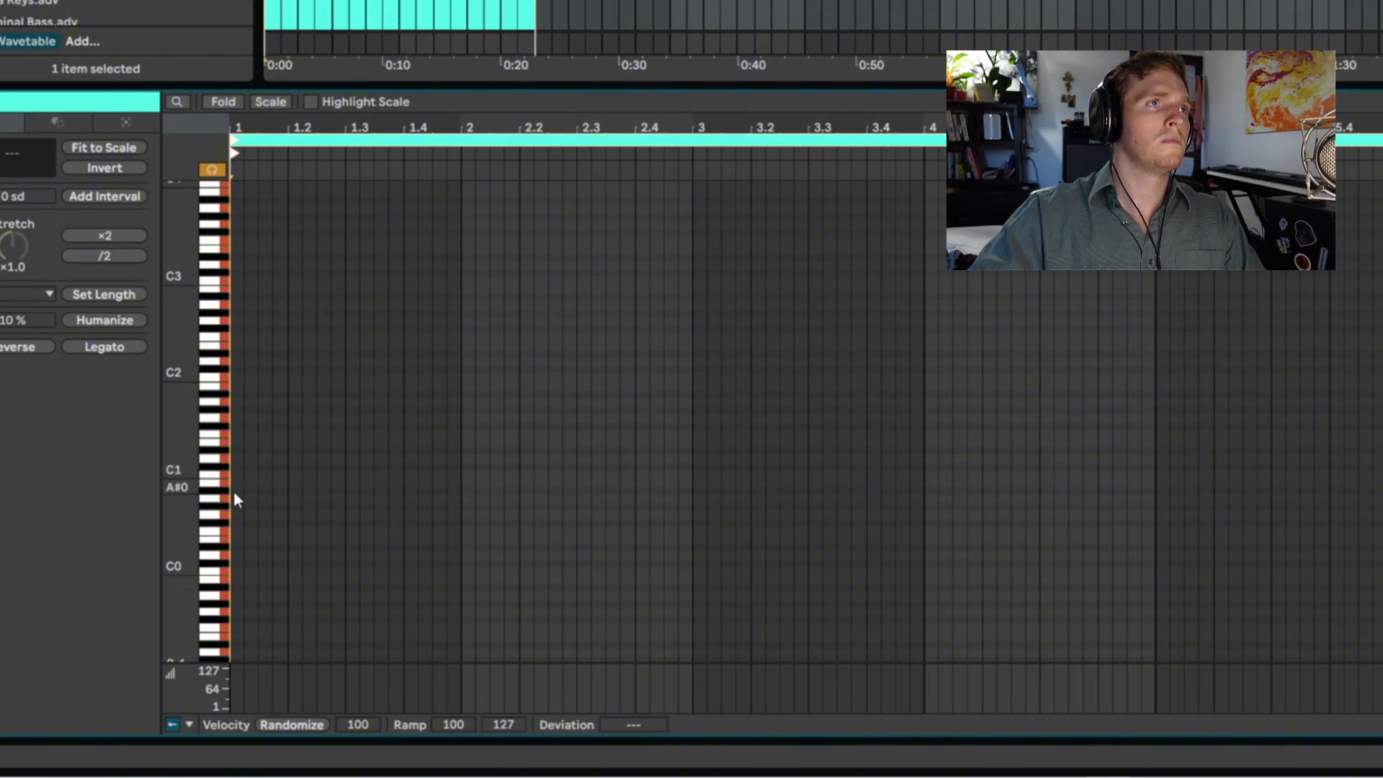
left_click(244, 399)
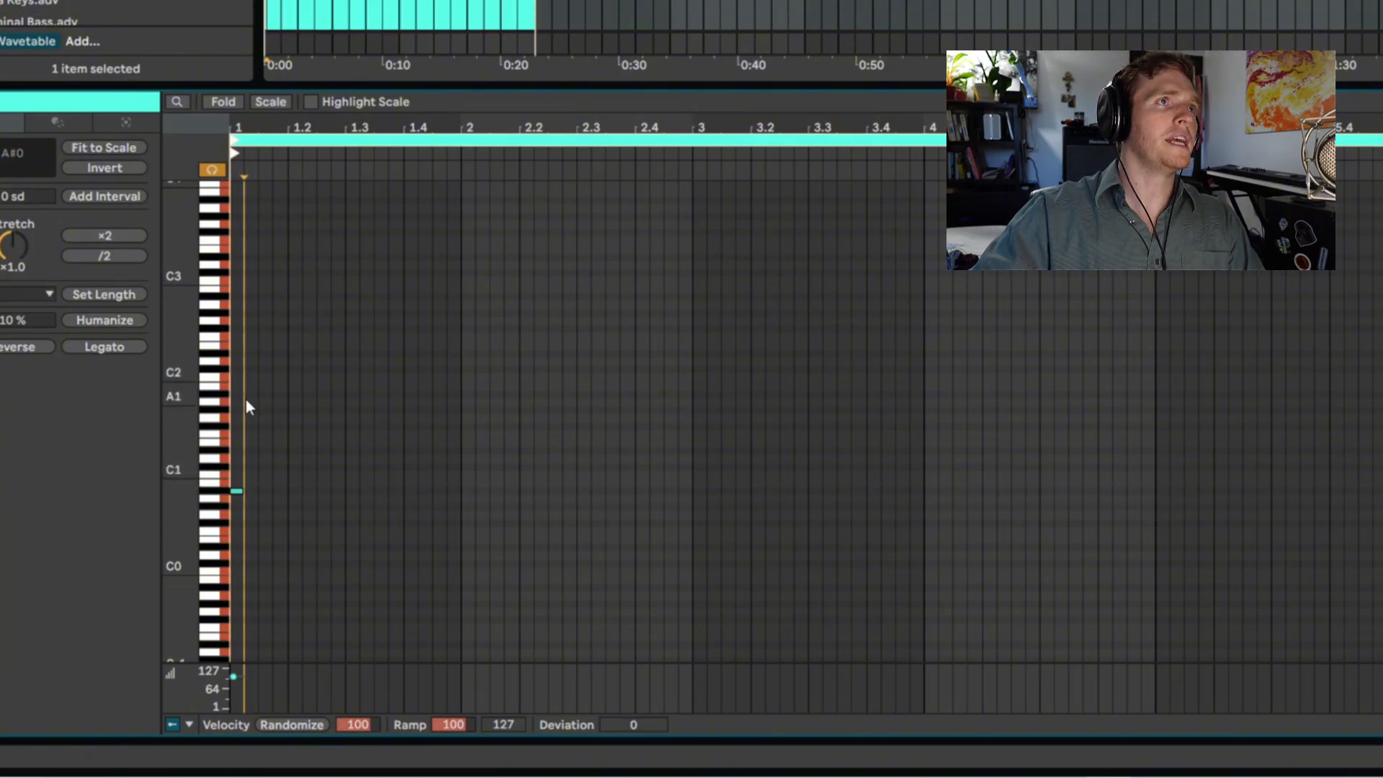
double_click(236, 338)
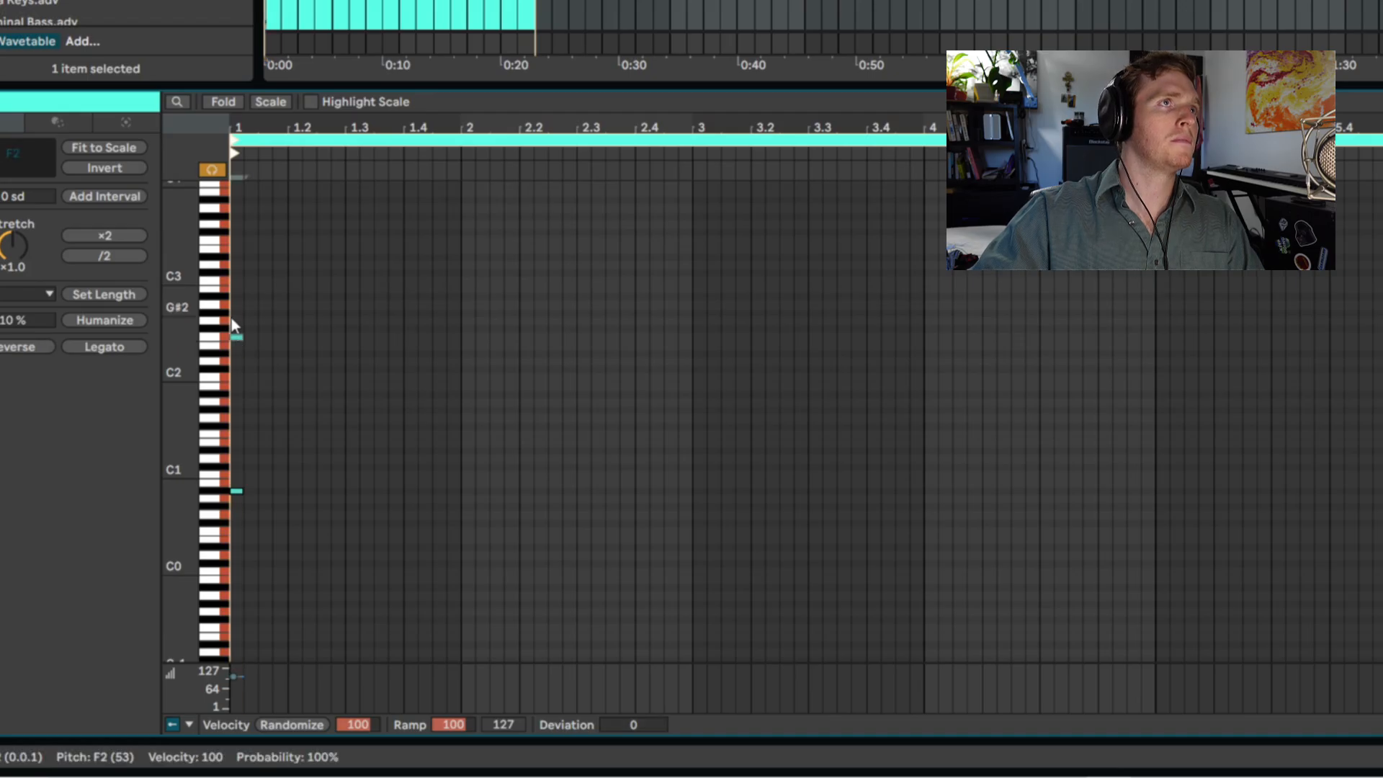
double_click(238, 315)
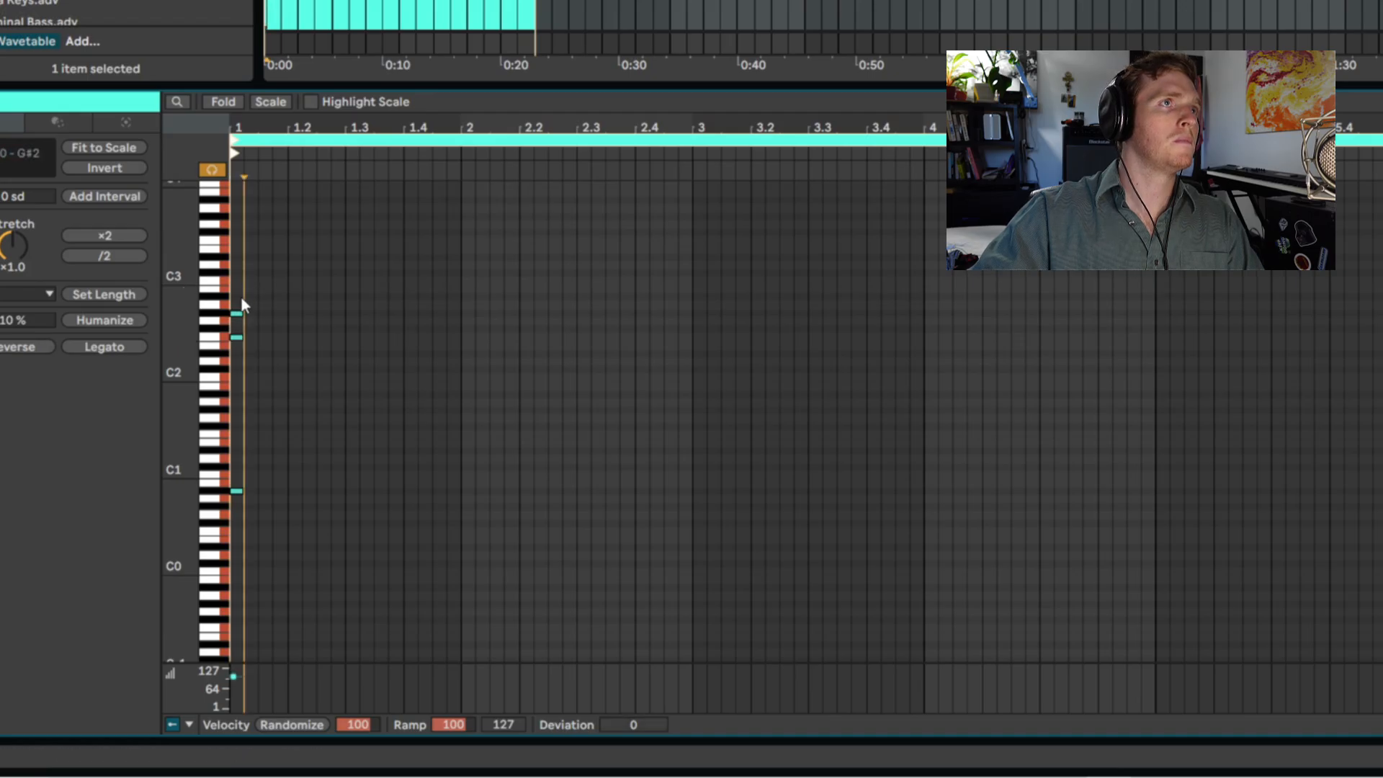
double_click(236, 410)
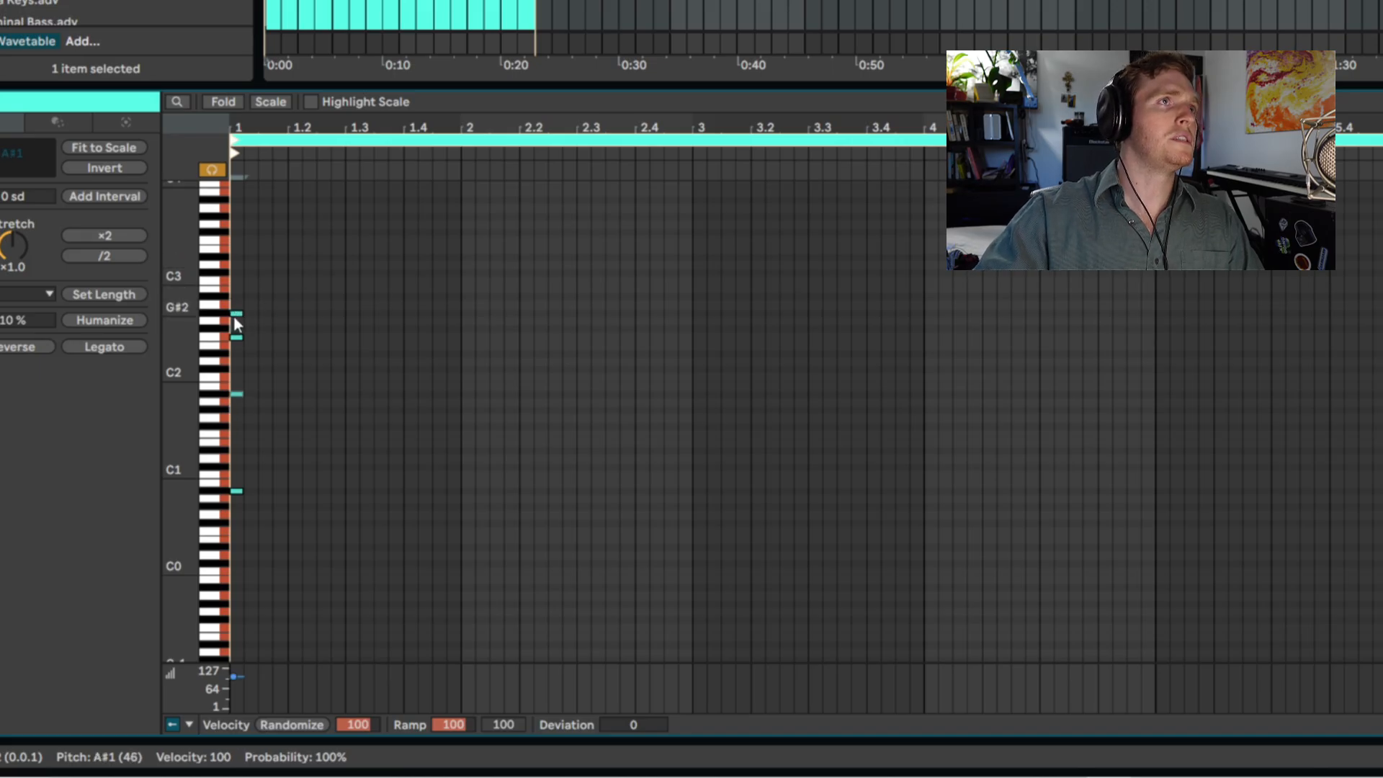
- Extend all four chord notes across the full MIDI clip and audition the sustained chord
left_click_drag(290, 265, 205, 410)
left_click_drag(244, 495, 1379, 522)
key("space")
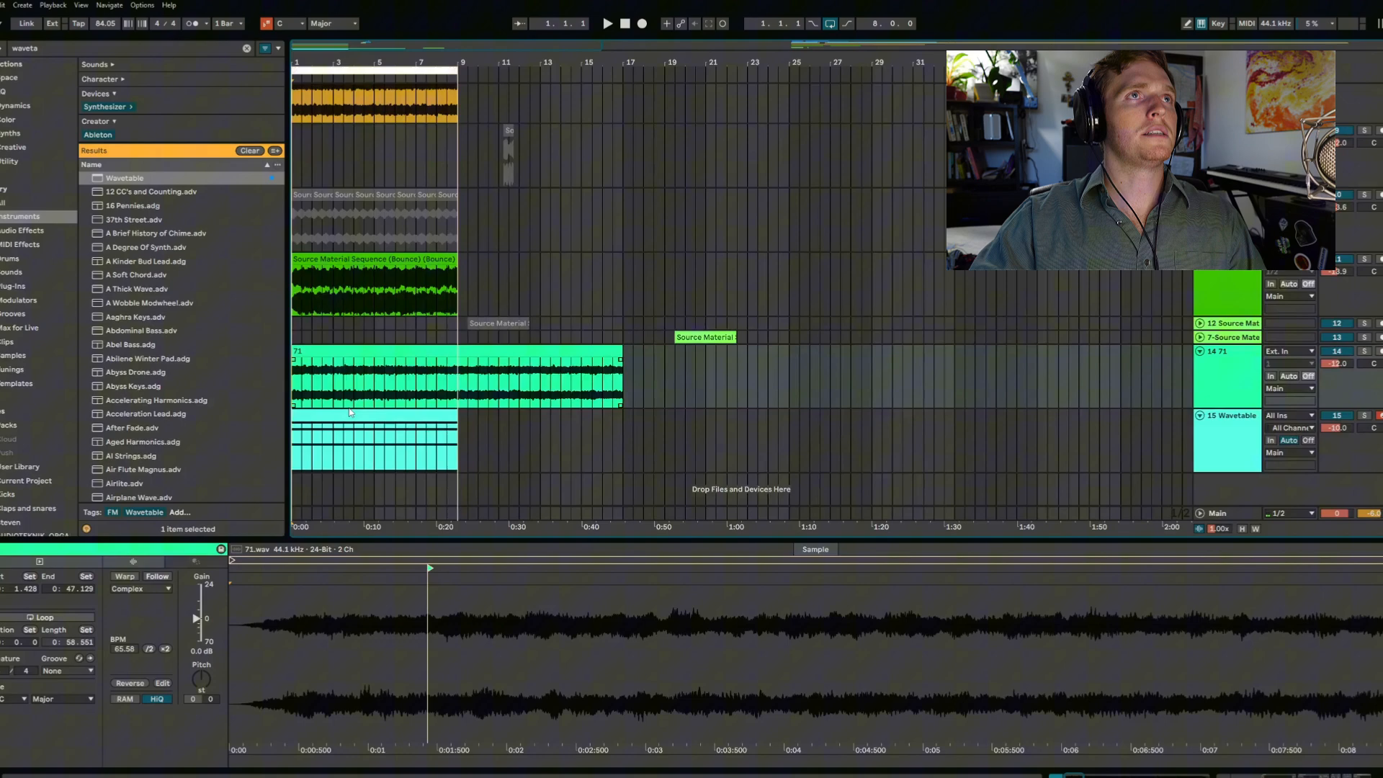
- Play the layers together and group the tracks from the bounced guitar through Wavetable
scroll(349, 410, "up", 8)
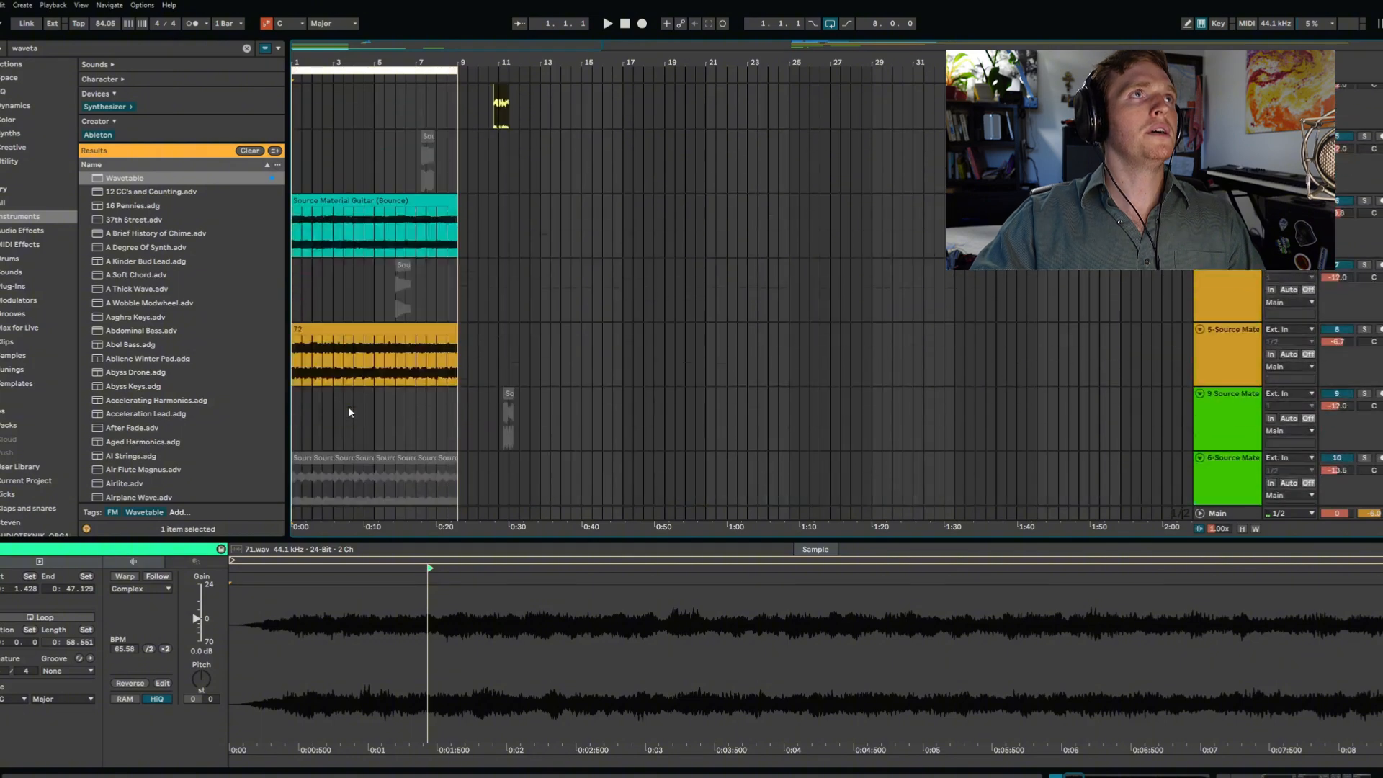
scroll(353, 402, "down", 4)
scroll(356, 397, "down", 4)
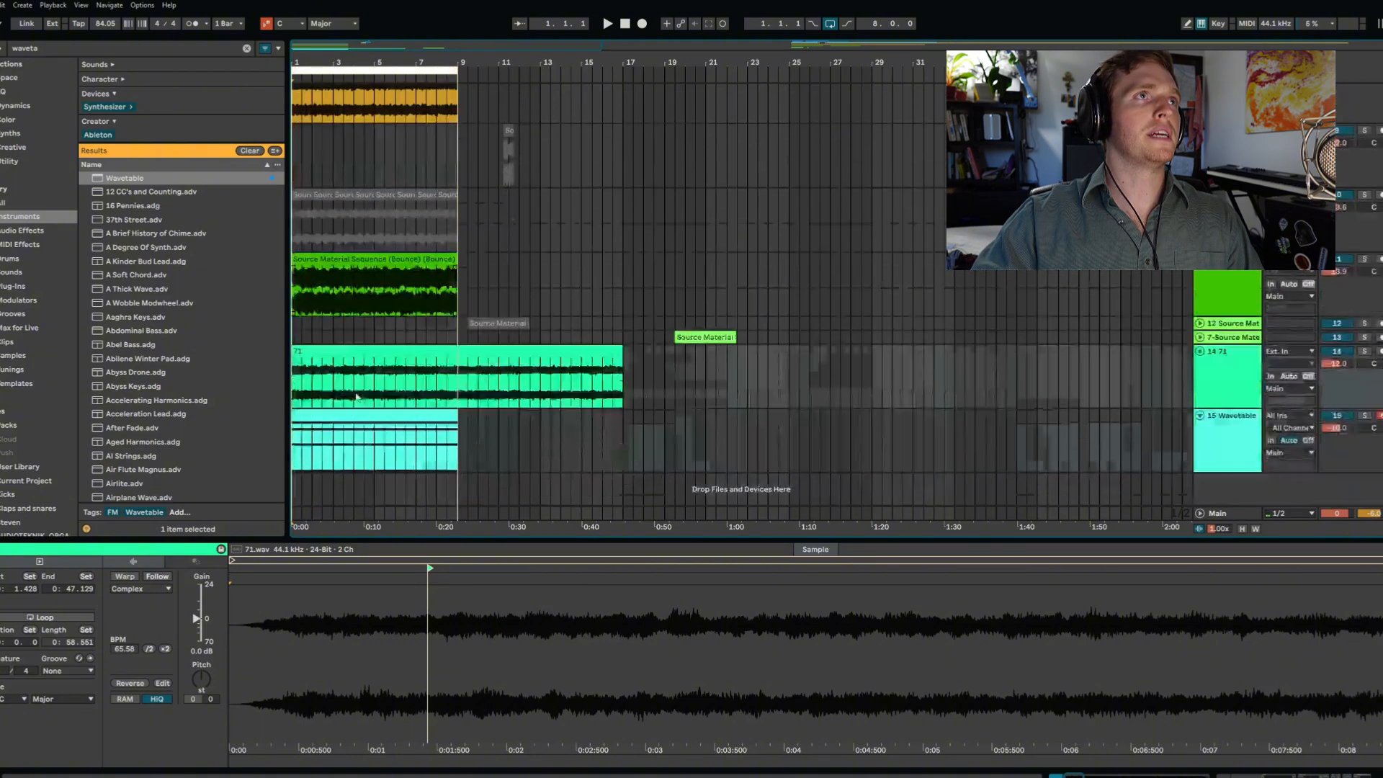
left_click(303, 295)
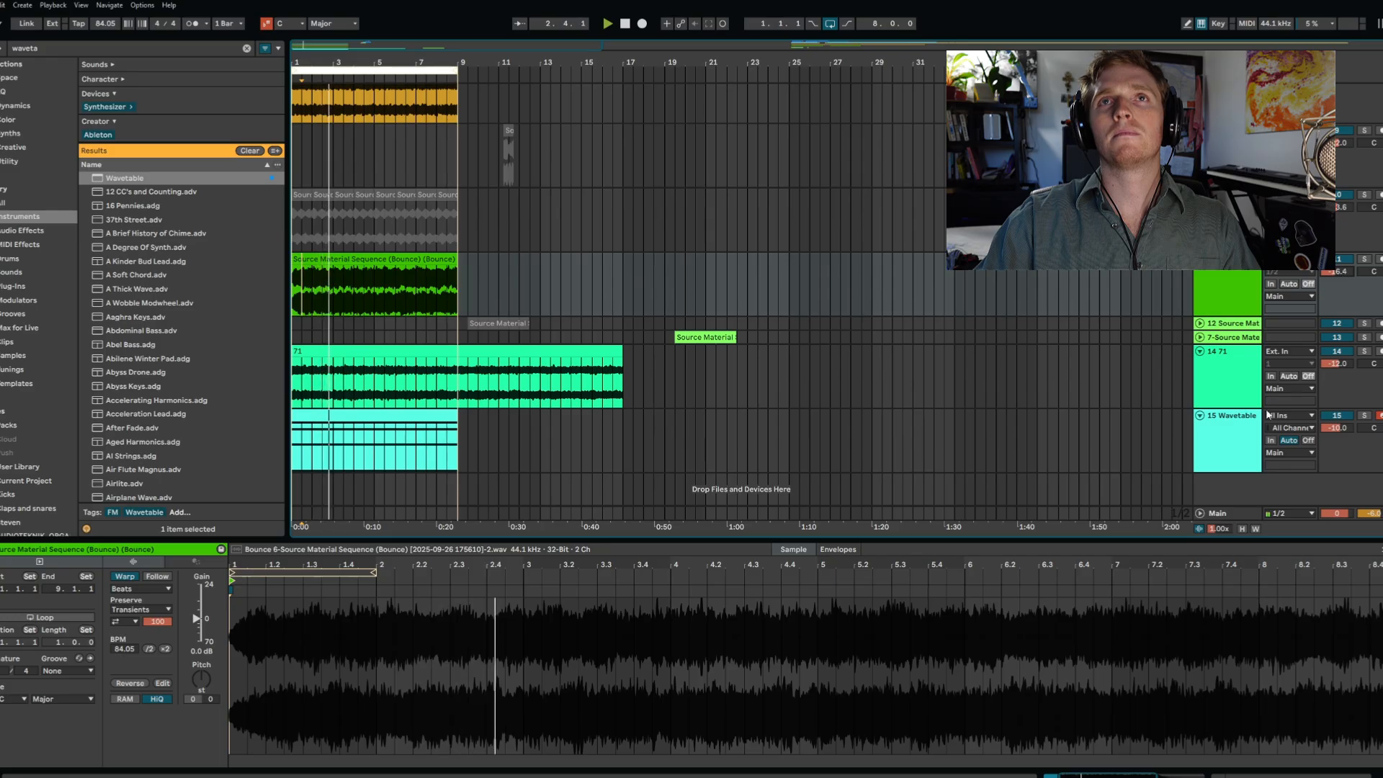
left_click(1233, 440)
scroll(1232, 435, "up", 5)
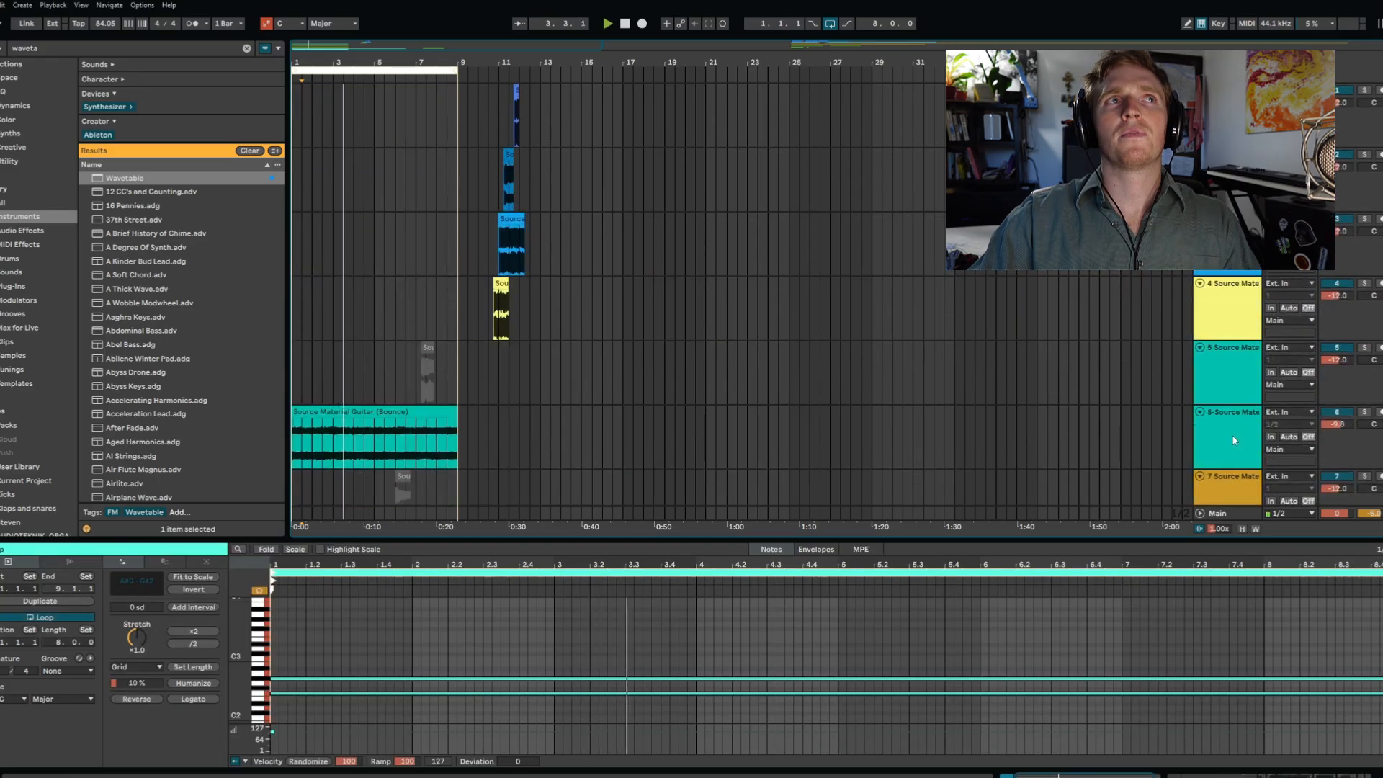
left_click(1214, 275)
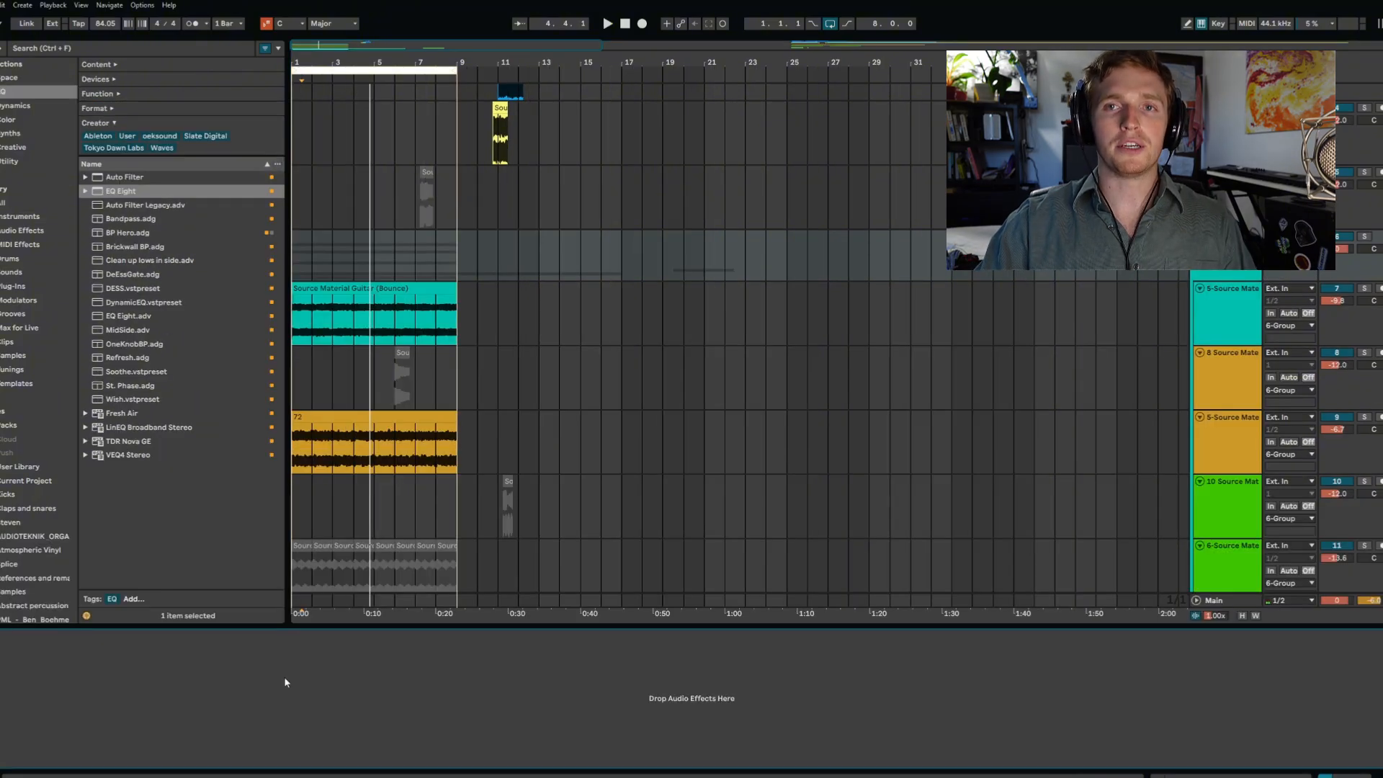
- Add EQ Eight to the group track and turn on its spectrum analyzer during playback
double_click(119, 193)
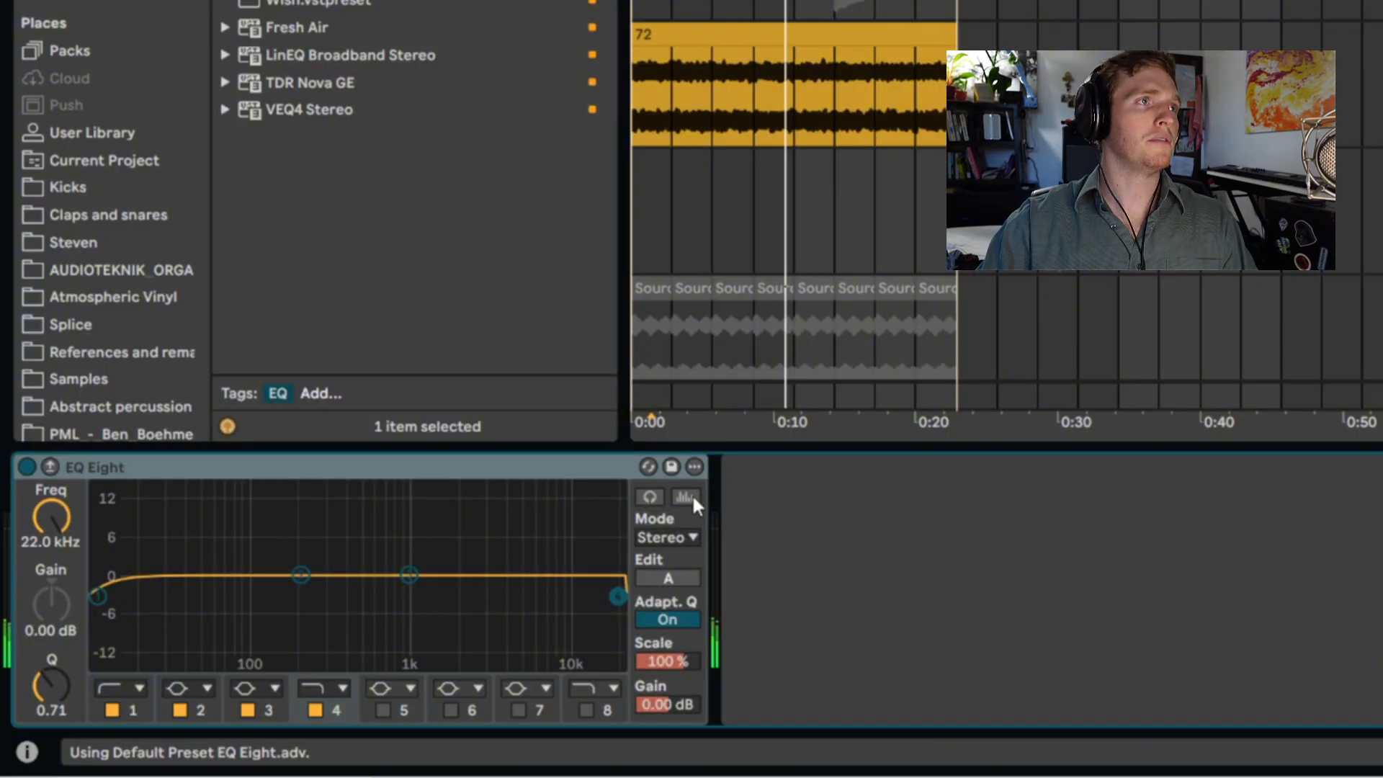
left_click(693, 498)
key("space")
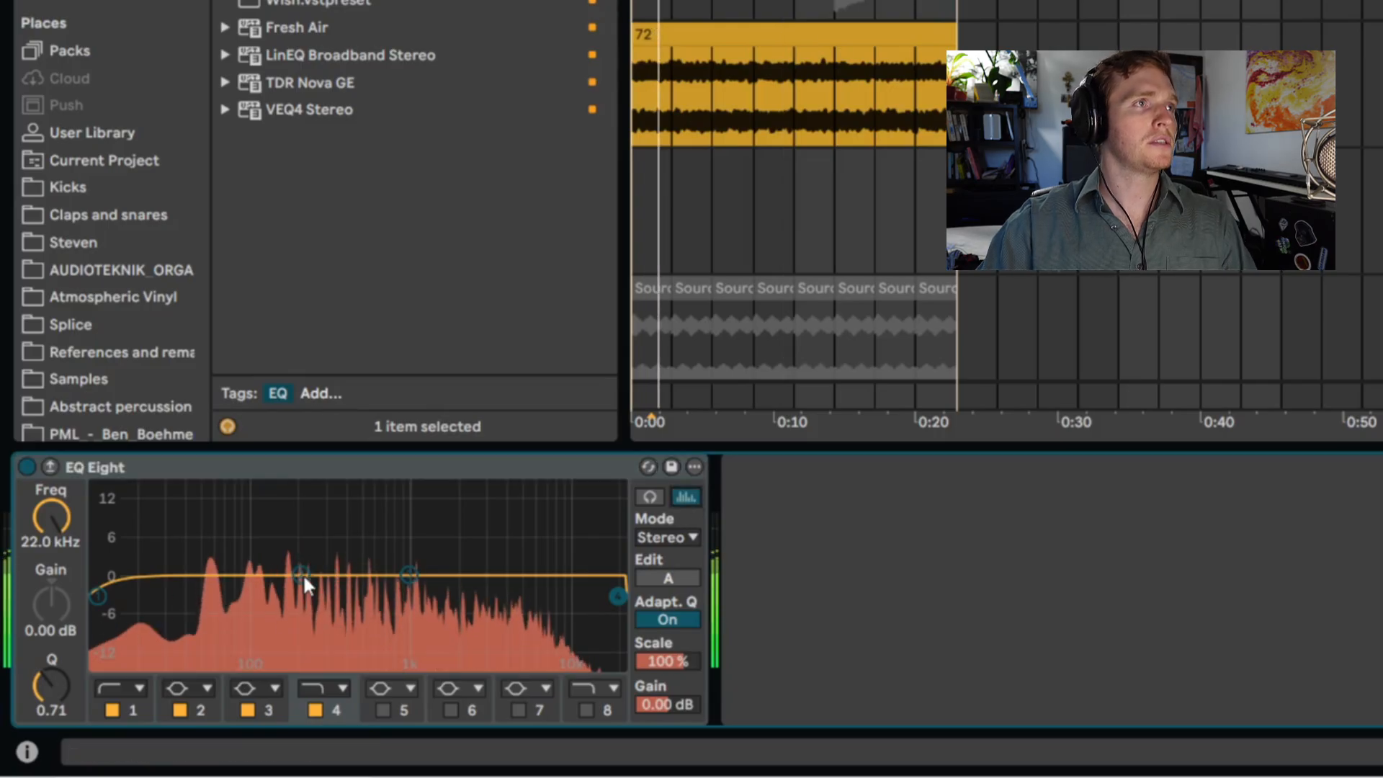
- Shape the group EQ with -2.11 dB at 186 Hz, a low cut at 32.3 Hz and a 1.86 dB boost at 653 Hz
mouse_move(301, 574)
left_mouse_down()
mouse_move(277, 511)
mouse_move(297, 601)
mouse_move(294, 586)
left_mouse_up()
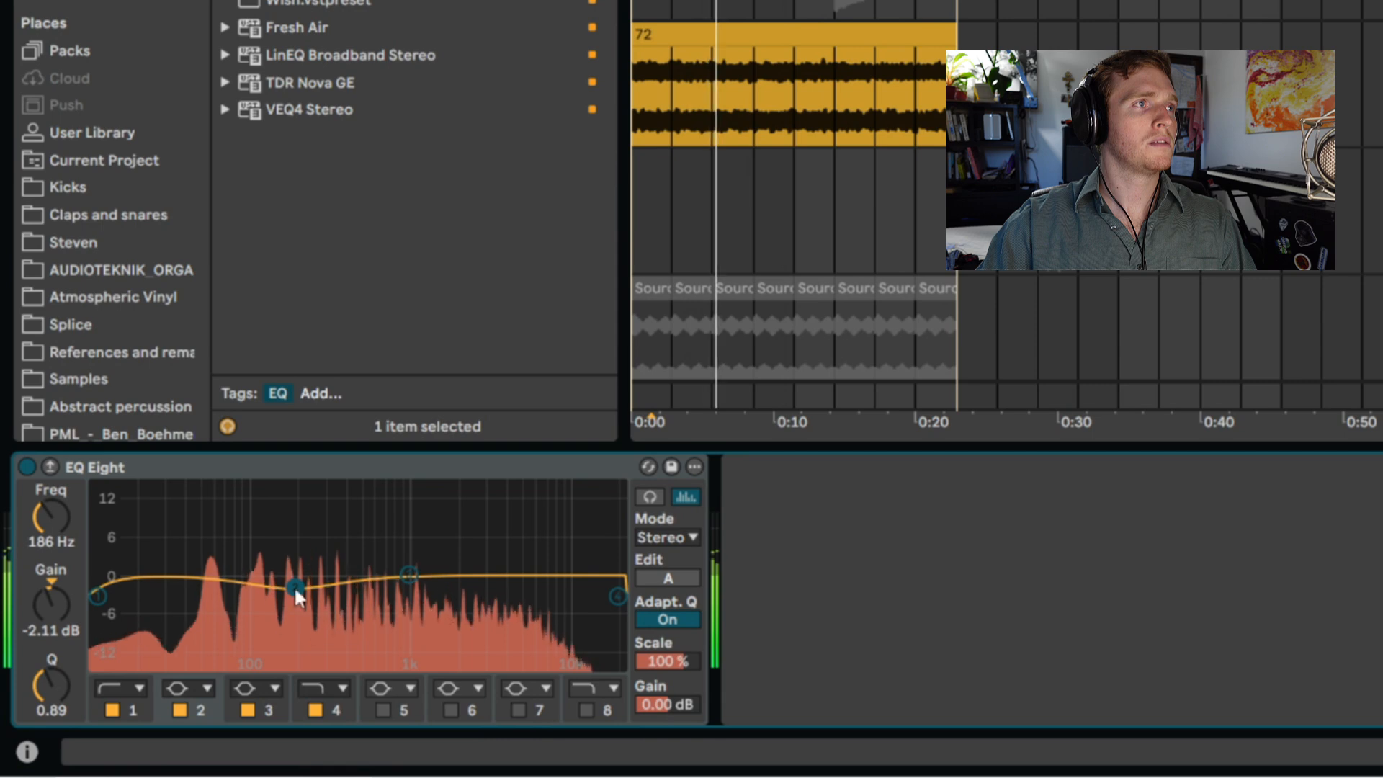
left_click(99, 595)
left_click_drag(99, 595, 177, 604)
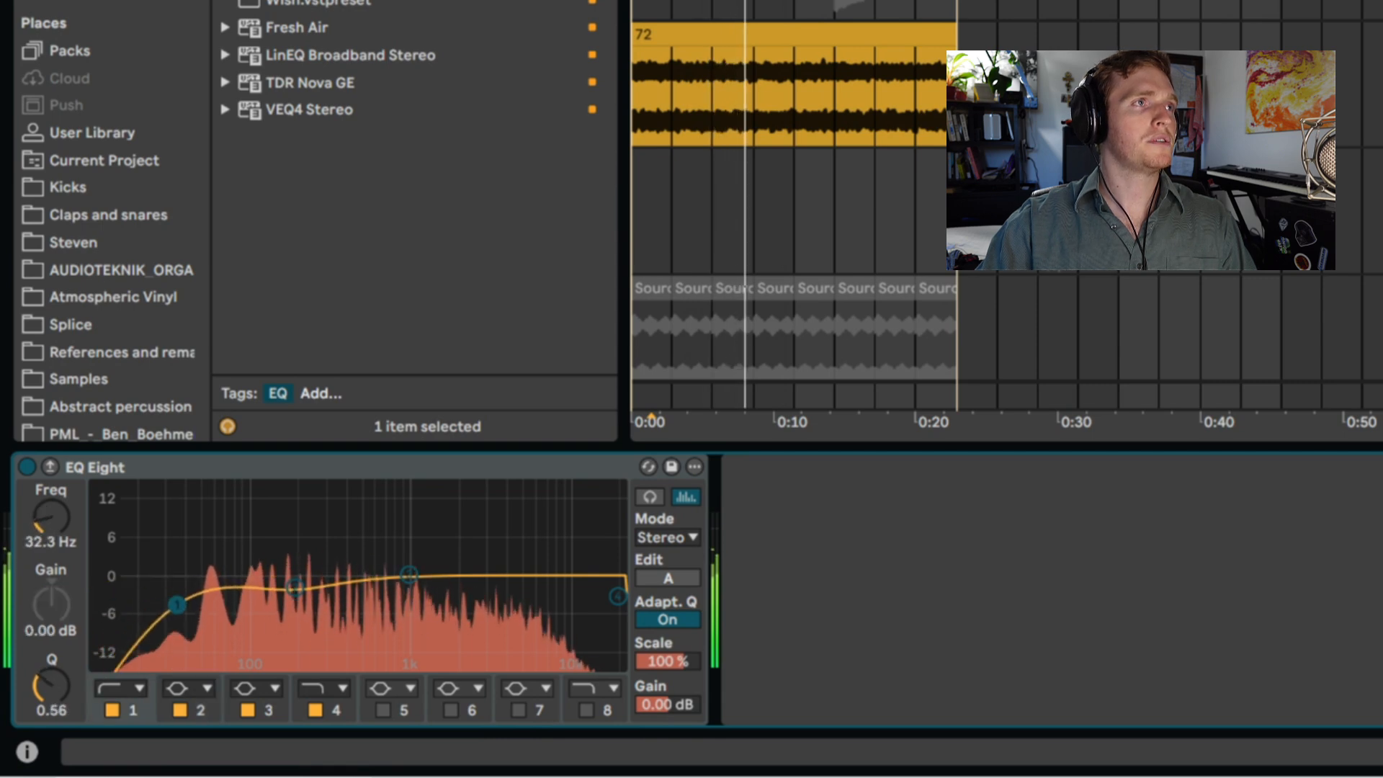
left_click_drag(404, 578, 380, 564)
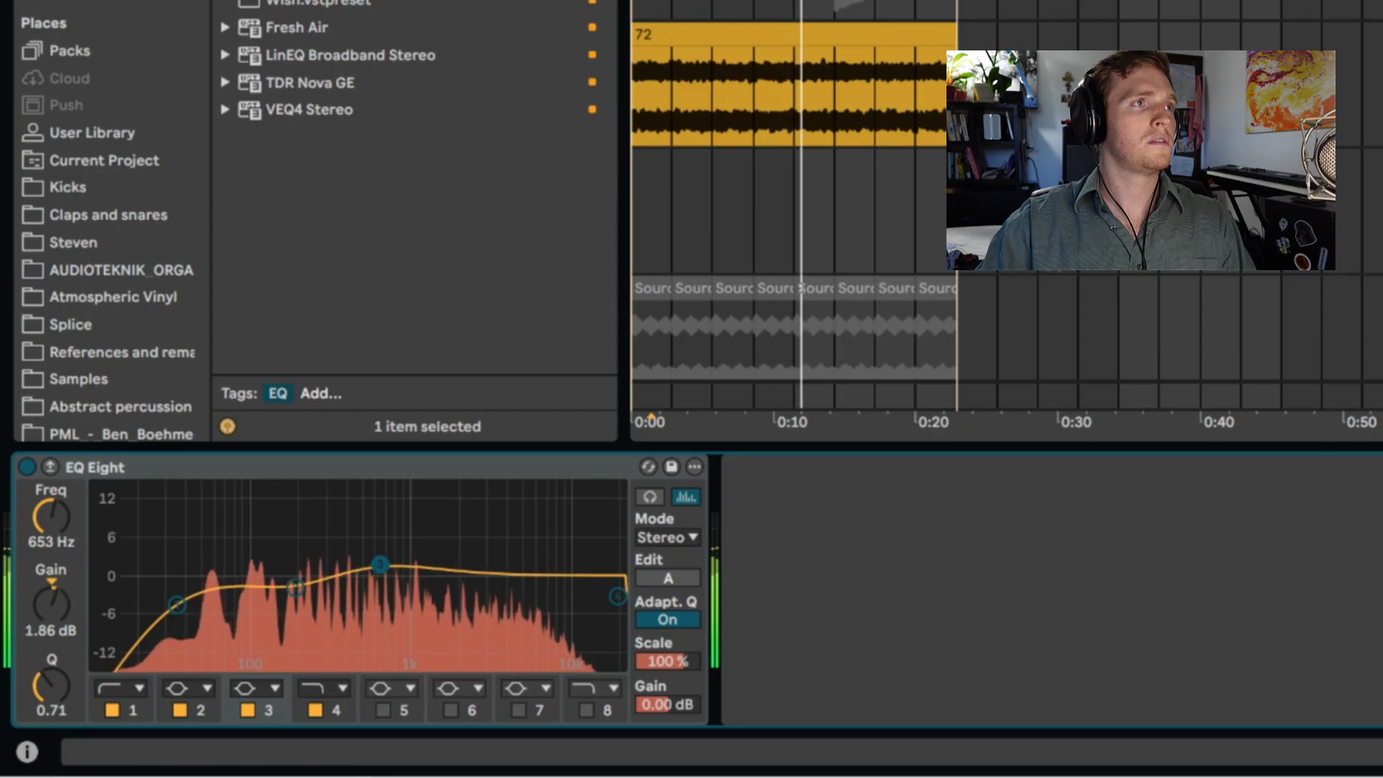